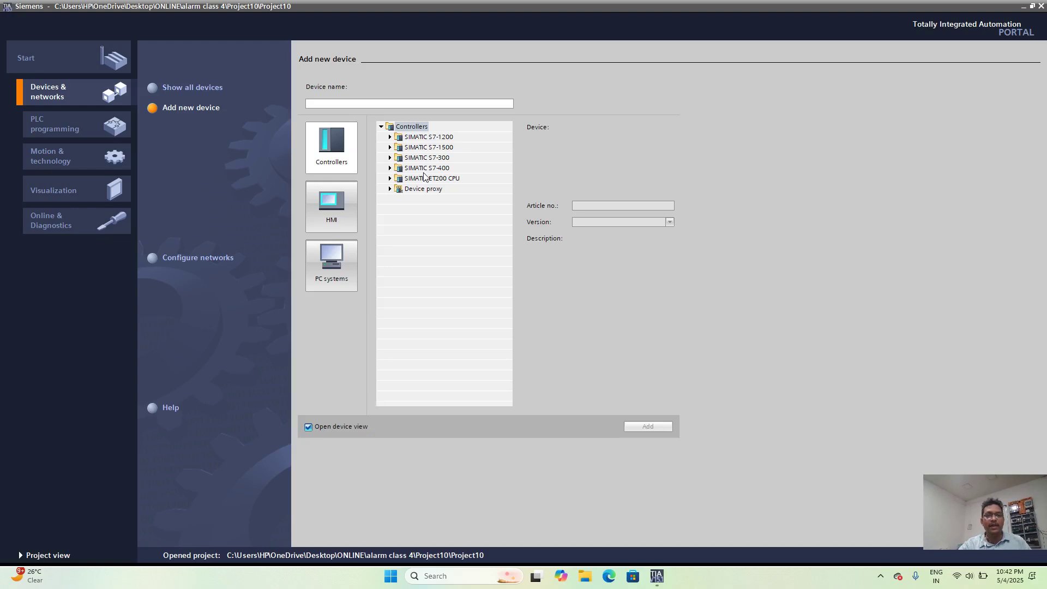
# Step: Add a SIMATIC S7-1200 CPU 1212C DC/DC/DC controller, article 6ES7 212-1AE40-0XB0, to the project
pyautogui.click(390, 137)
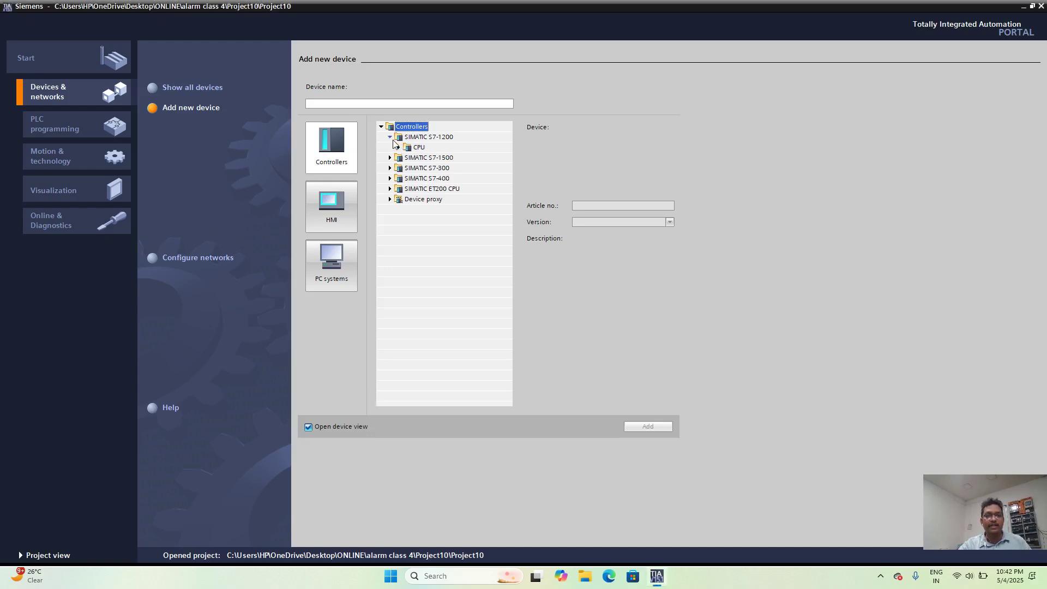
pyautogui.click(397, 148)
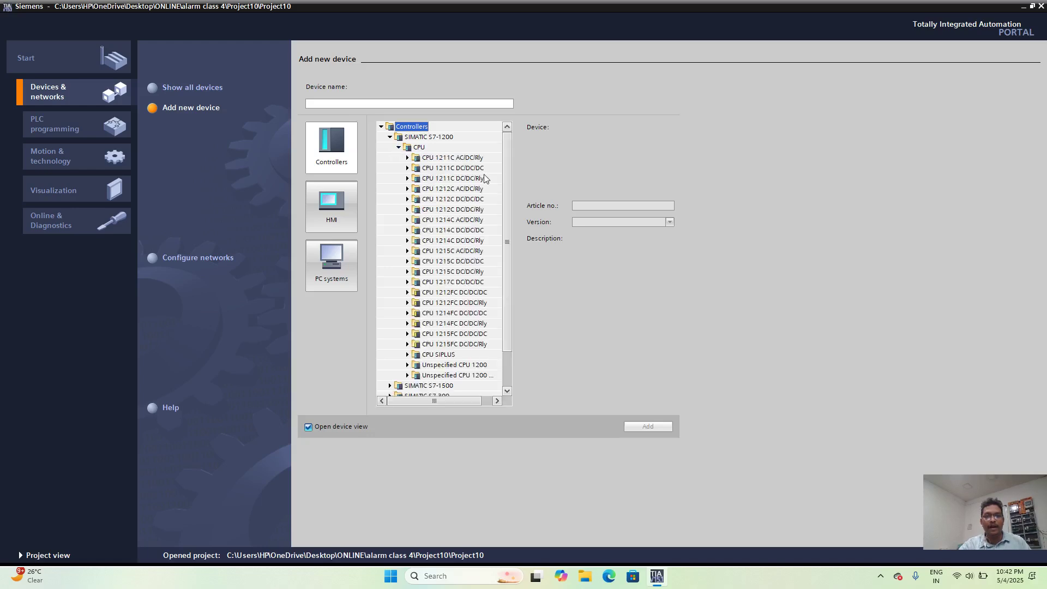
pyautogui.click(407, 199)
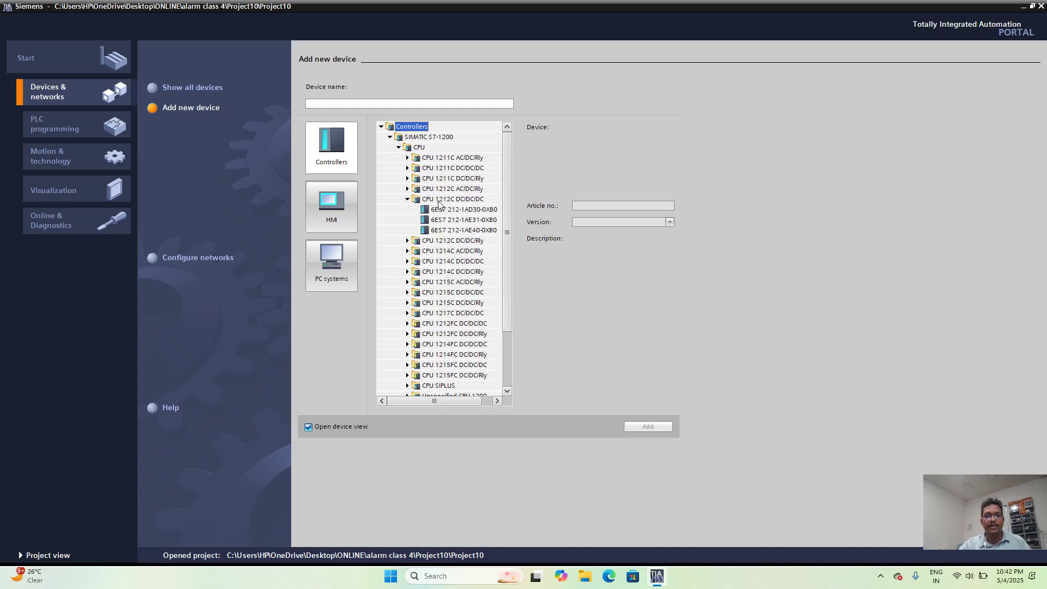
pyautogui.click(475, 230)
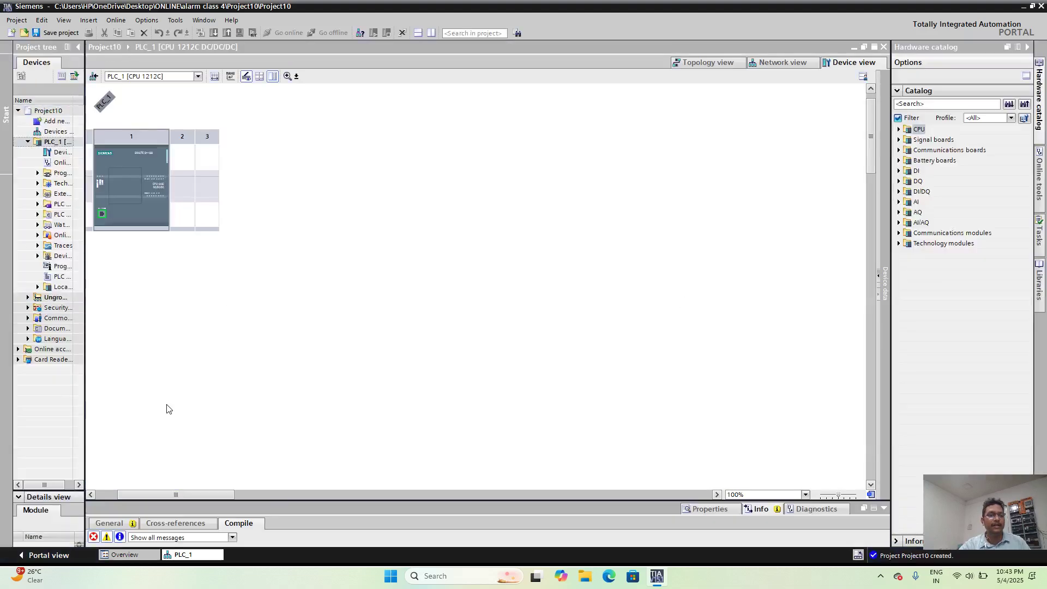
# Step: Open the Main [OB1] program block of PLC_1 for editing
pyautogui.moveTo(178, 496); pyautogui.dragTo(125, 490)
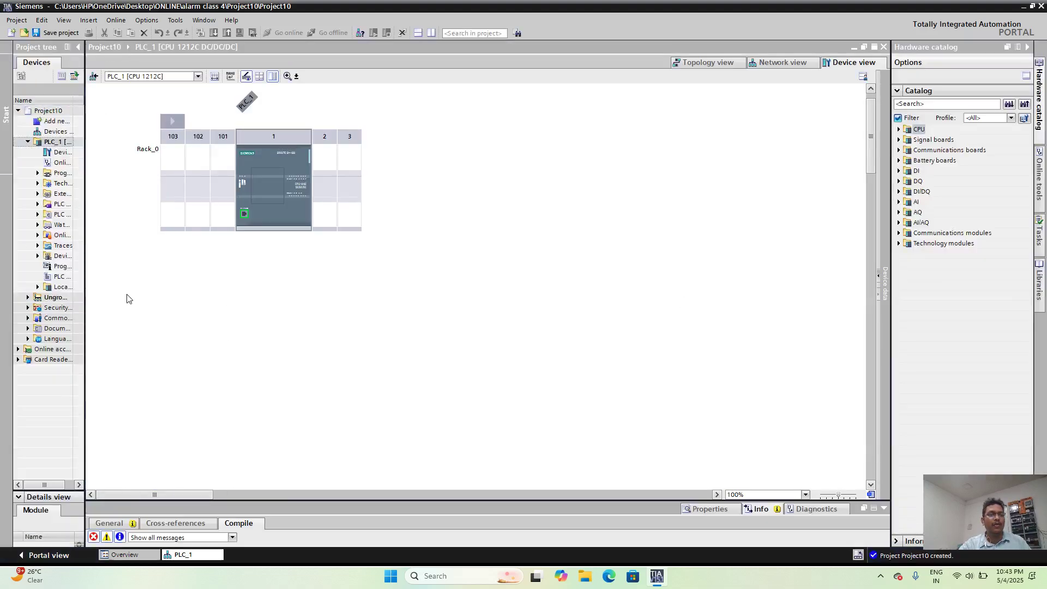
pyautogui.moveTo(86, 266); pyautogui.dragTo(144, 267)
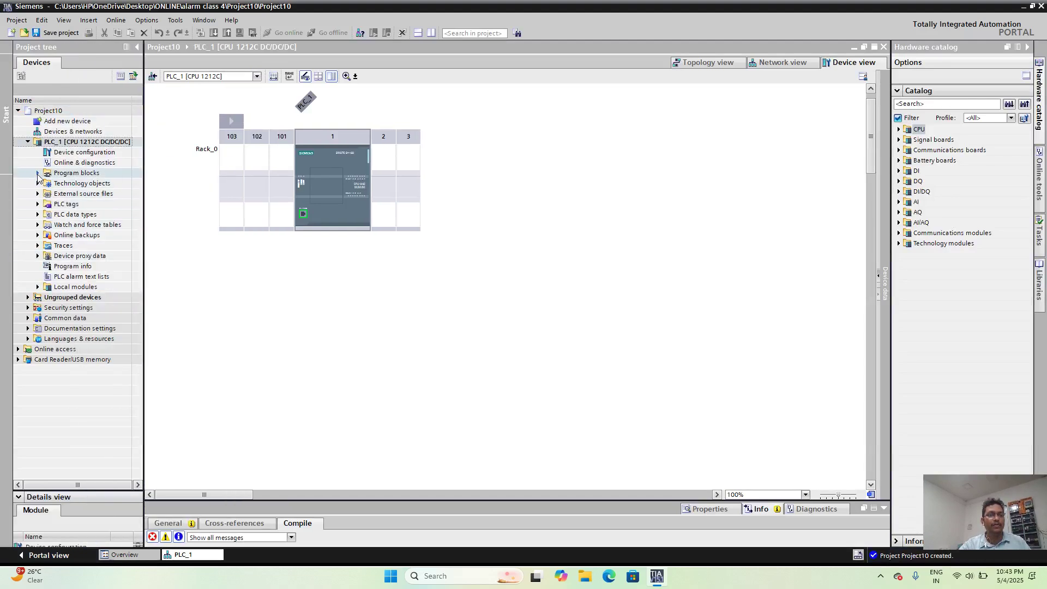
pyautogui.click(38, 172)
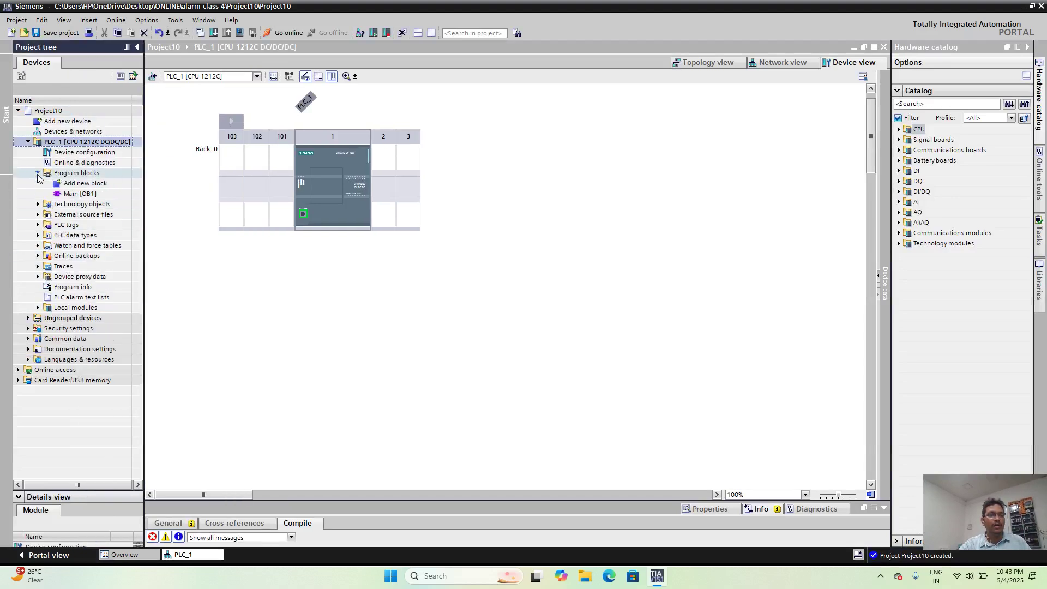
pyautogui.doubleClick(86, 193)
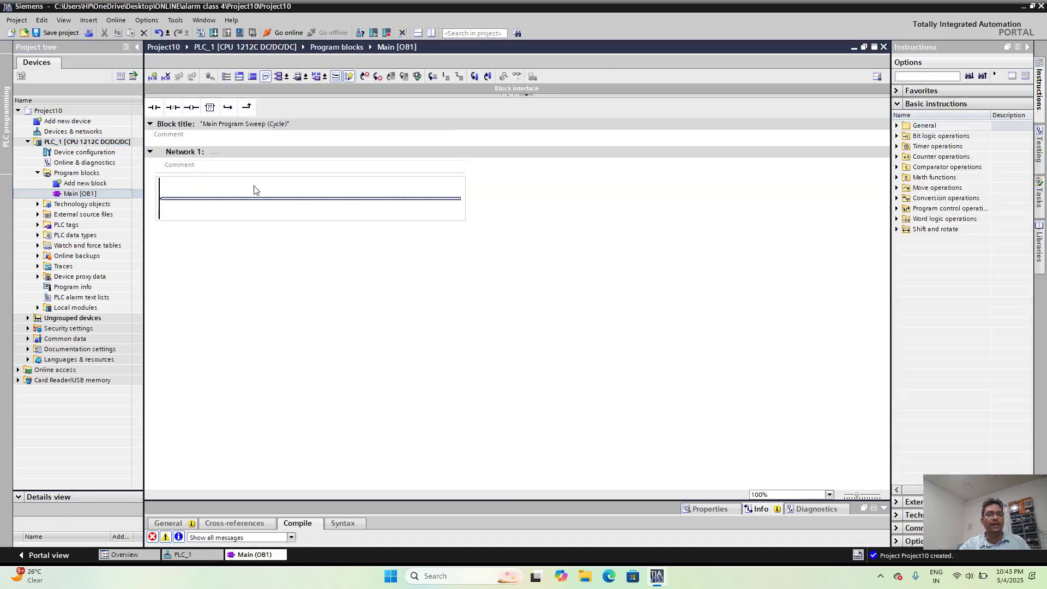
# Step: Place a normally open contact and an output coil in each of Networks 1, 2 and 3
pyautogui.click(153, 109)
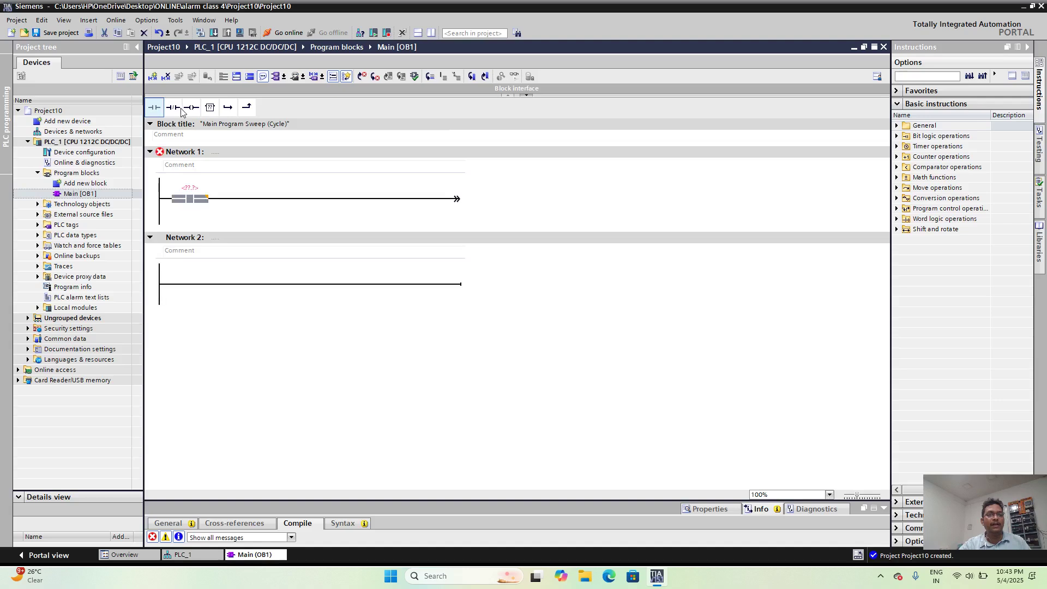
pyautogui.click(186, 109)
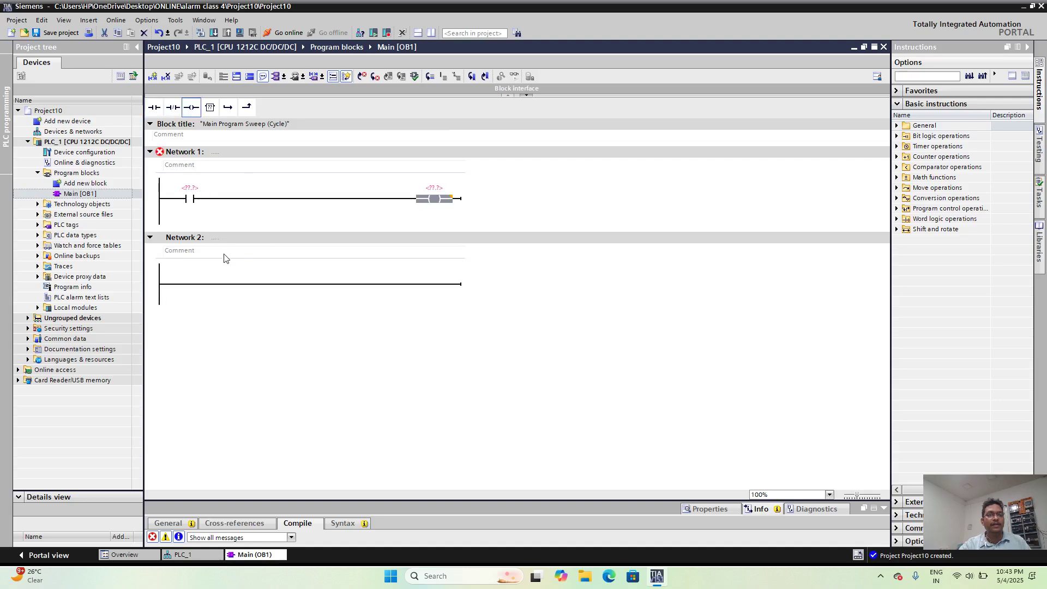
pyautogui.click(198, 283)
pyautogui.click(153, 108)
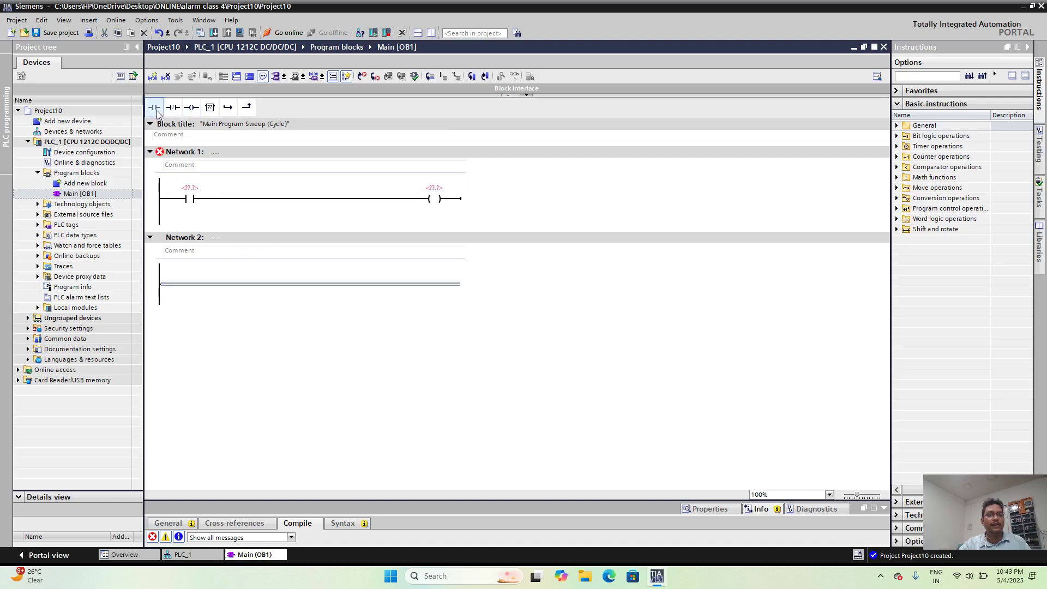
pyautogui.click(193, 109)
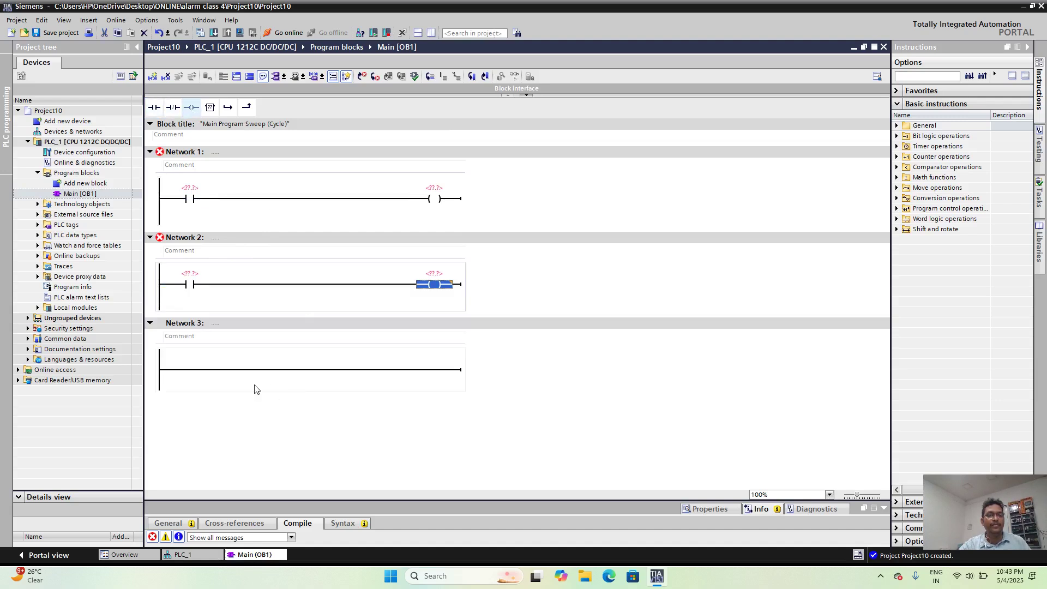
pyautogui.click(215, 371)
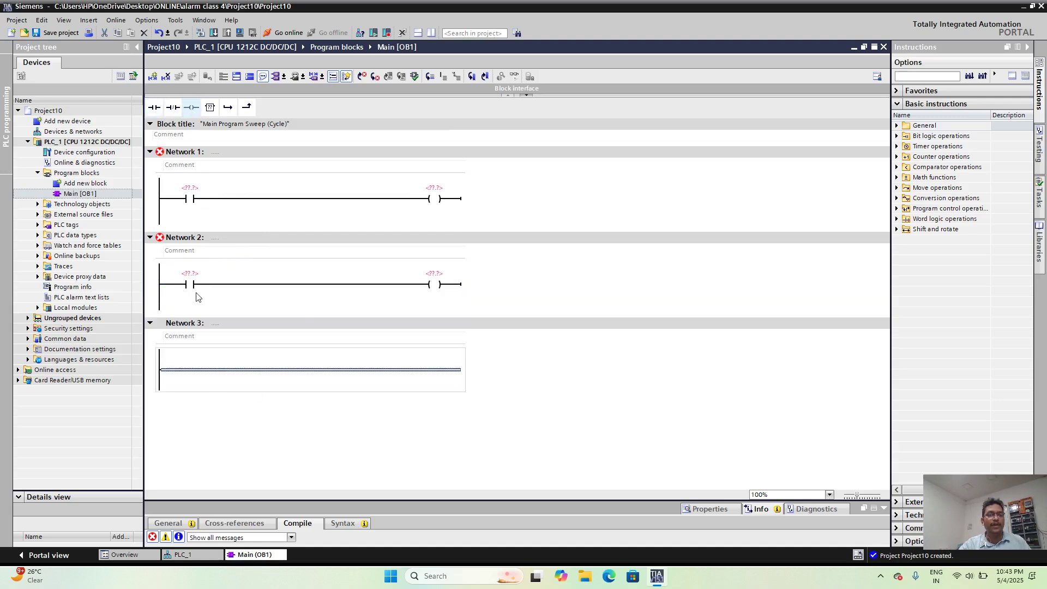
pyautogui.click(154, 108)
pyautogui.click(192, 109)
# Step: Assign address M0.0 to the contact and M20.0 to the coil in Network 1
pyautogui.click(190, 189)
pyautogui.write('M0.0')
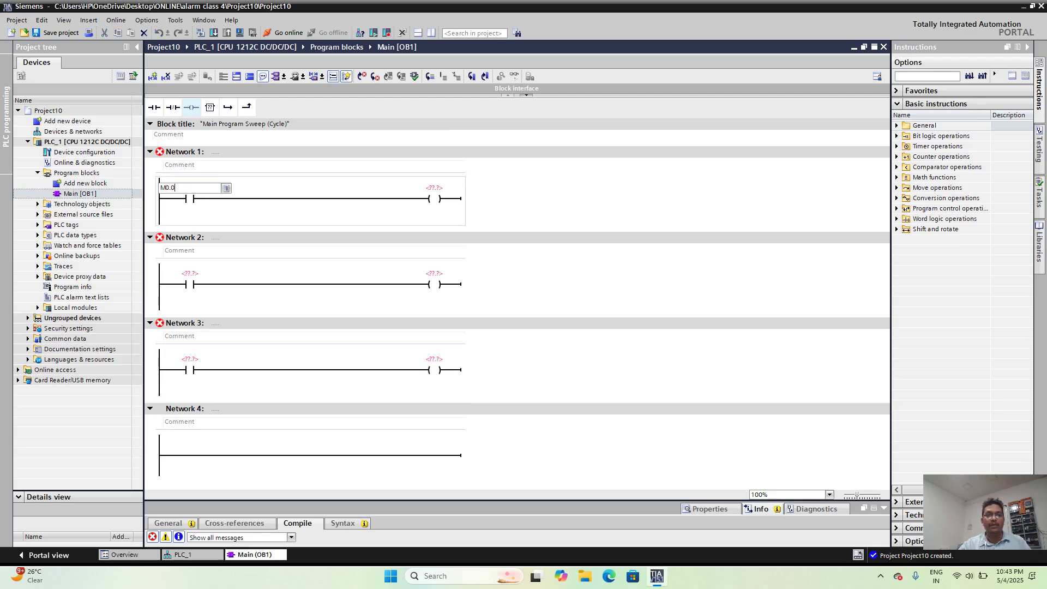
pyautogui.press('Return')
pyautogui.write('M20.')
pyautogui.press('Return')
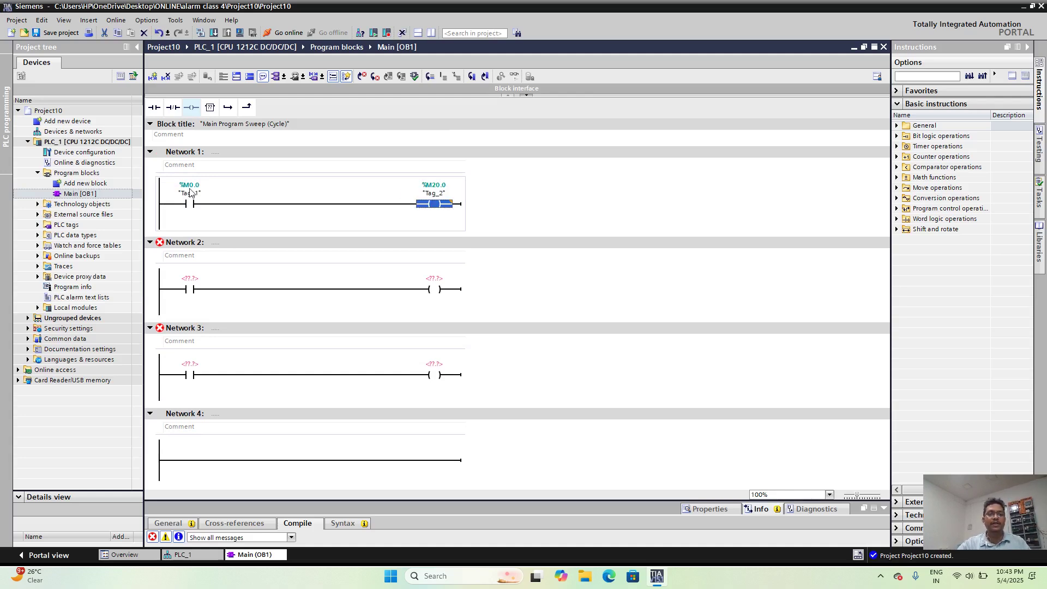
# Step: Assign address M0.1 to the contact and M20.1 to the coil in Network 2
pyautogui.click(193, 280)
pyautogui.write('M')
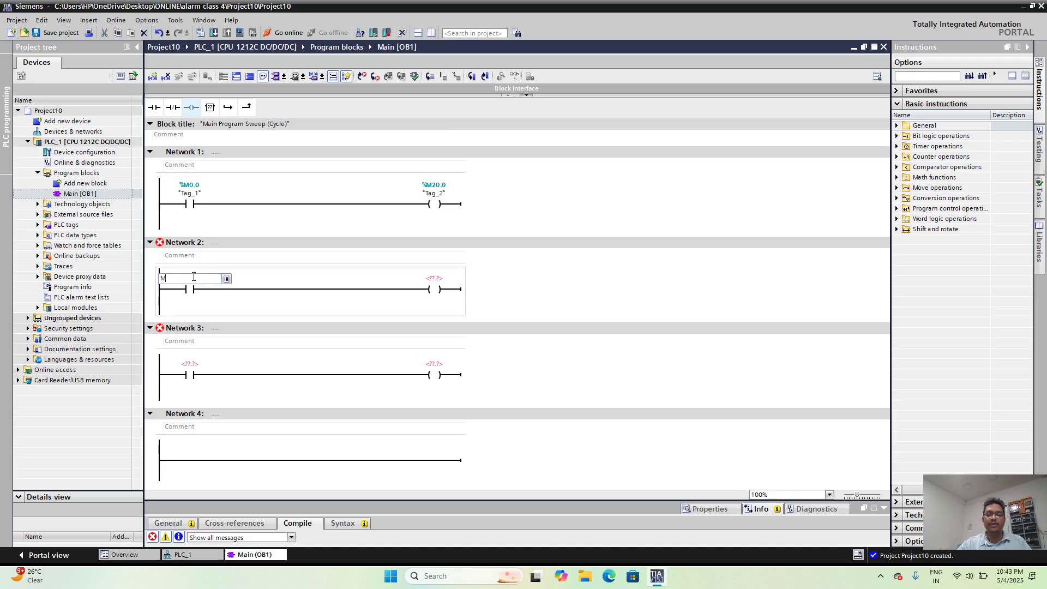
pyautogui.write('01')
pyautogui.press('BackSpace')
pyautogui.write('0.1')
pyautogui.press('Return')
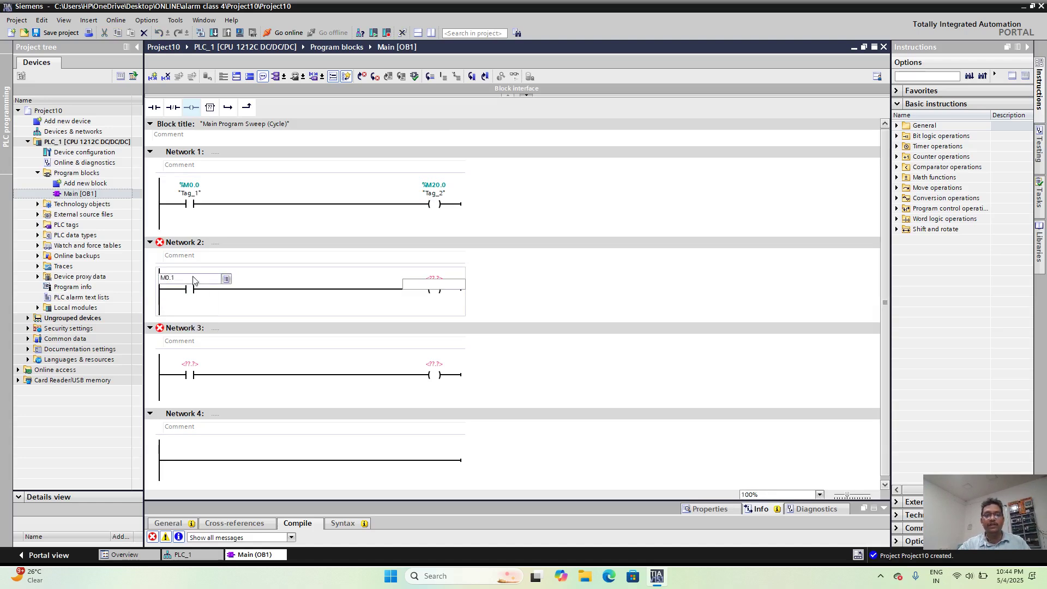
pyautogui.write('M20.0')
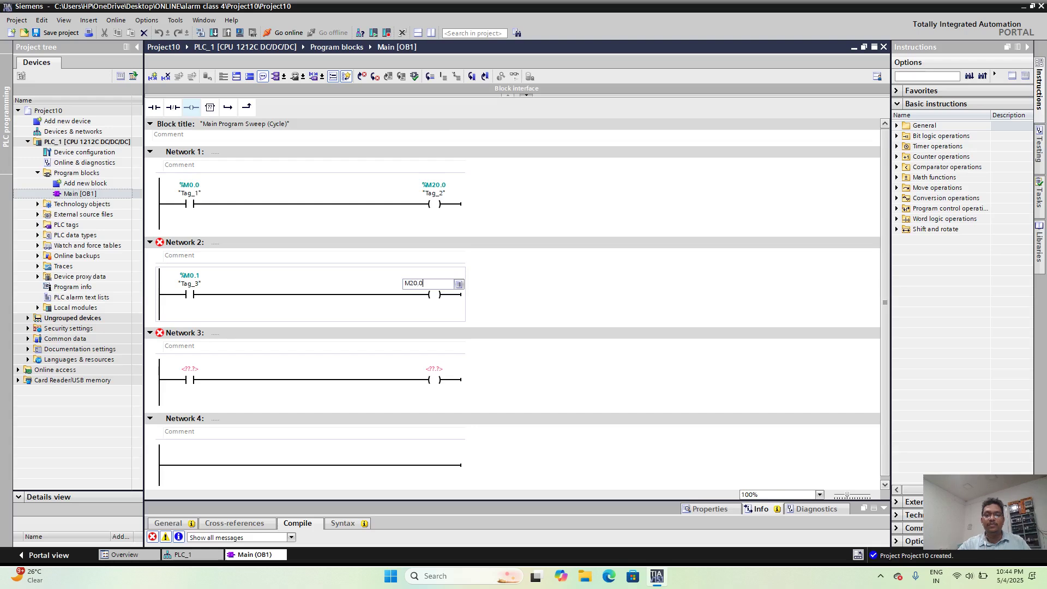
pyautogui.press('Return')
pyautogui.press('BackSpace')
pyautogui.write('1')
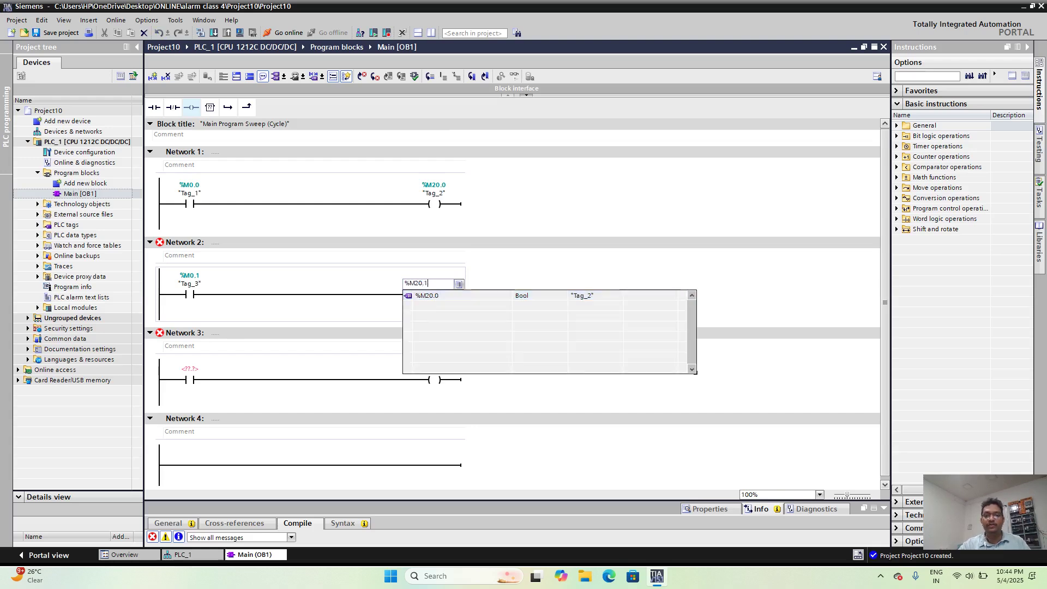
pyautogui.press('Return')
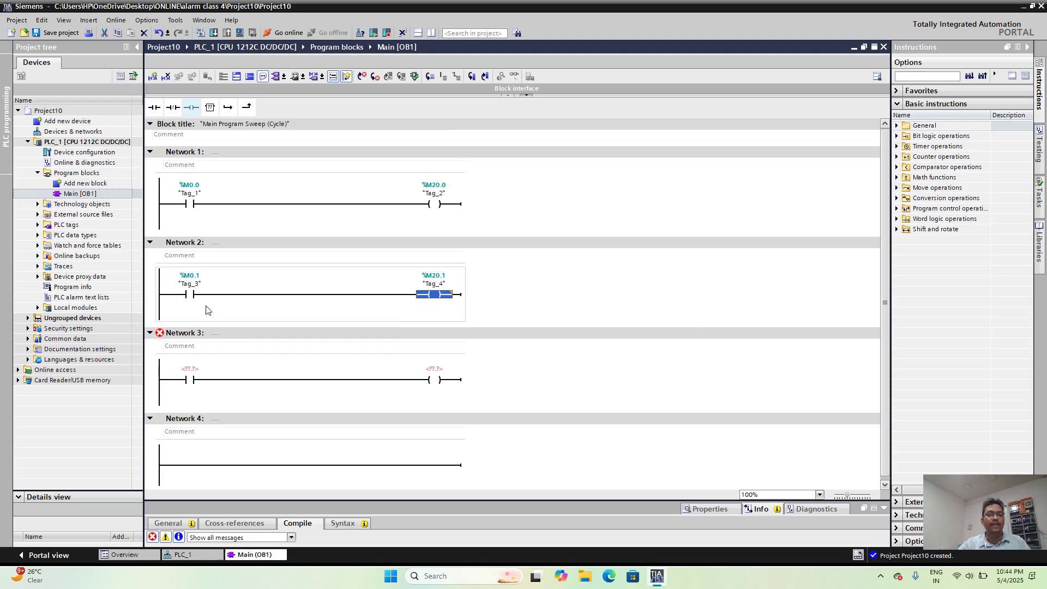
# Step: Assign address M0.2 to the contact and M20.2 to the coil in Network 3
pyautogui.click(191, 370)
pyautogui.write('M0.2')
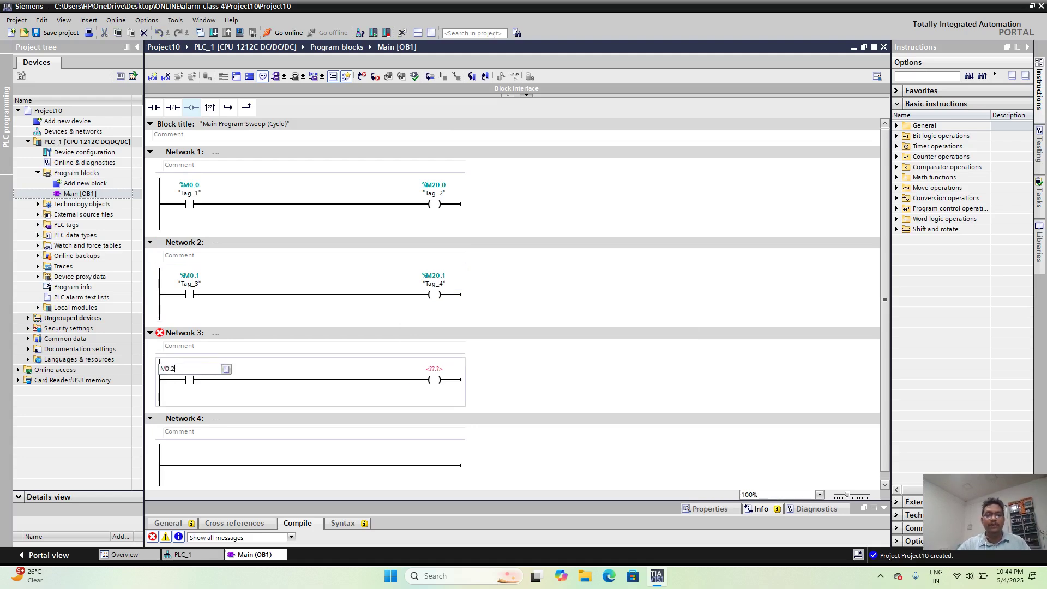
pyautogui.press('Return')
pyautogui.write('M20.2')
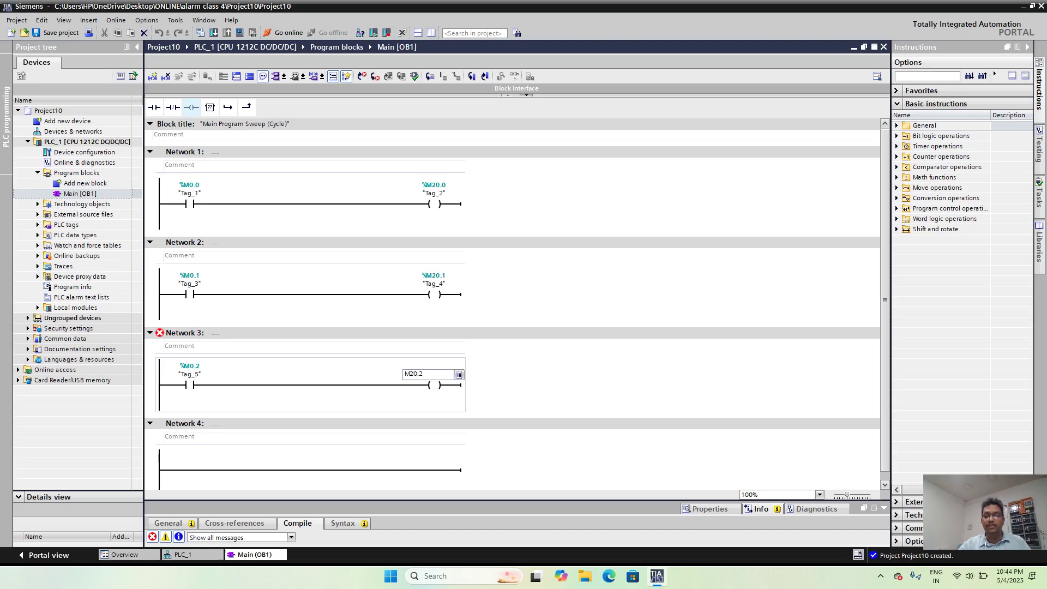
pyautogui.press('Return')
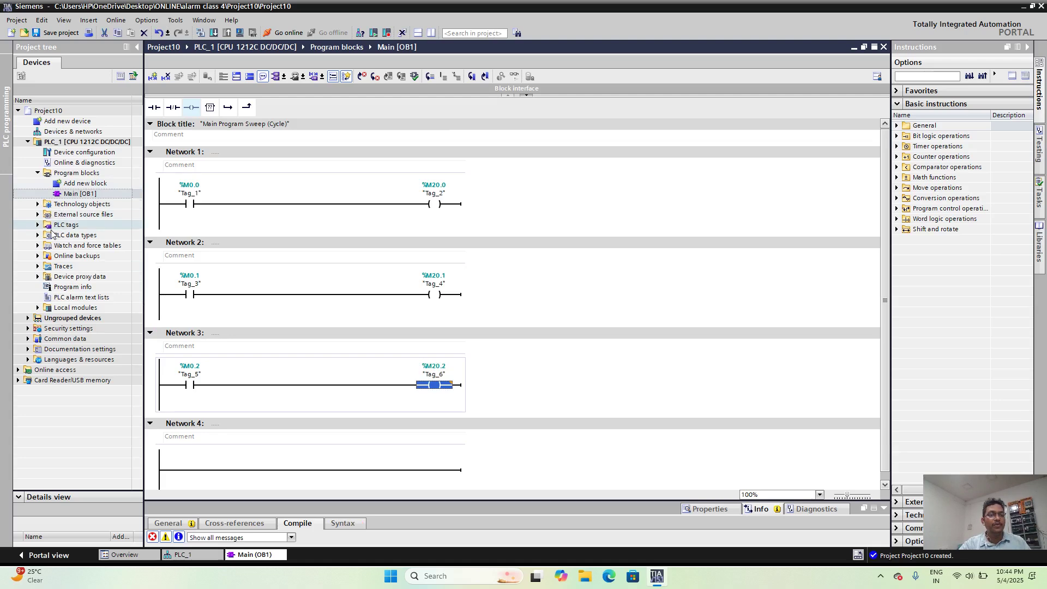
# Step: Show all PLC tags and add a new tag named ALRAM to the table
pyautogui.click(37, 225)
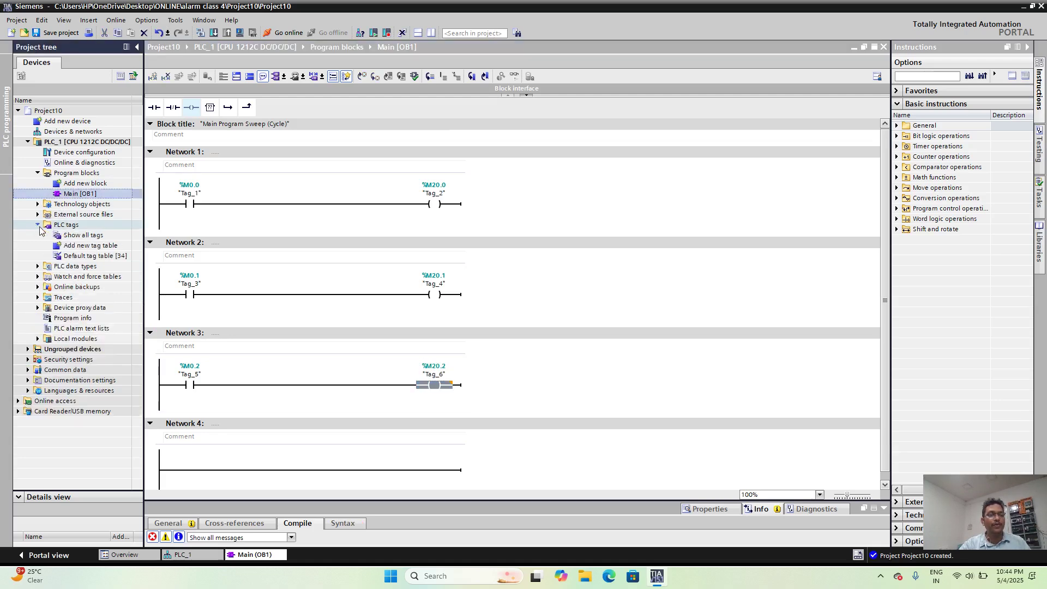
pyautogui.doubleClick(97, 238)
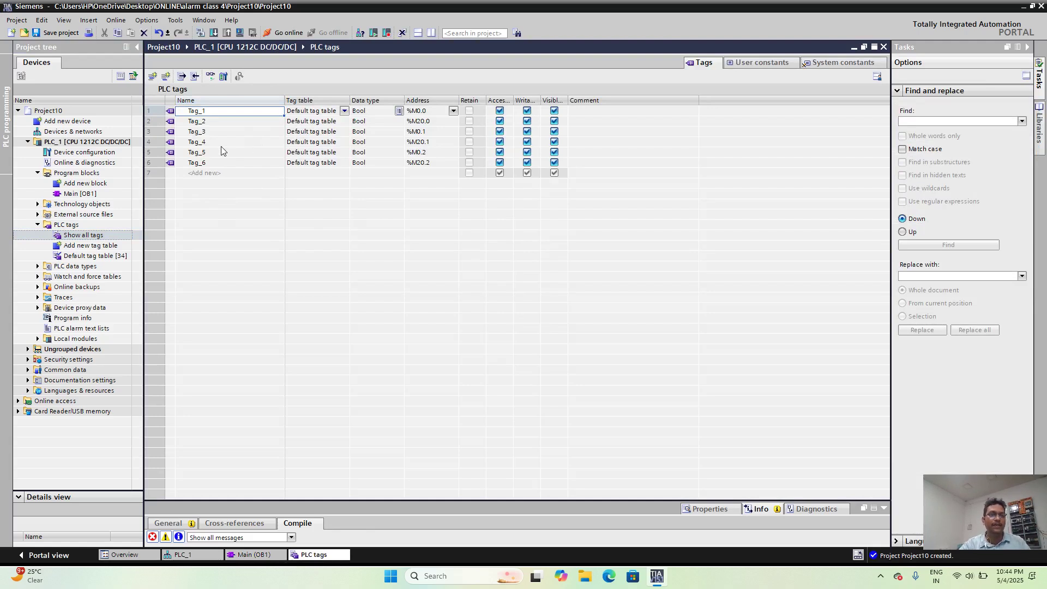
pyautogui.click(213, 173)
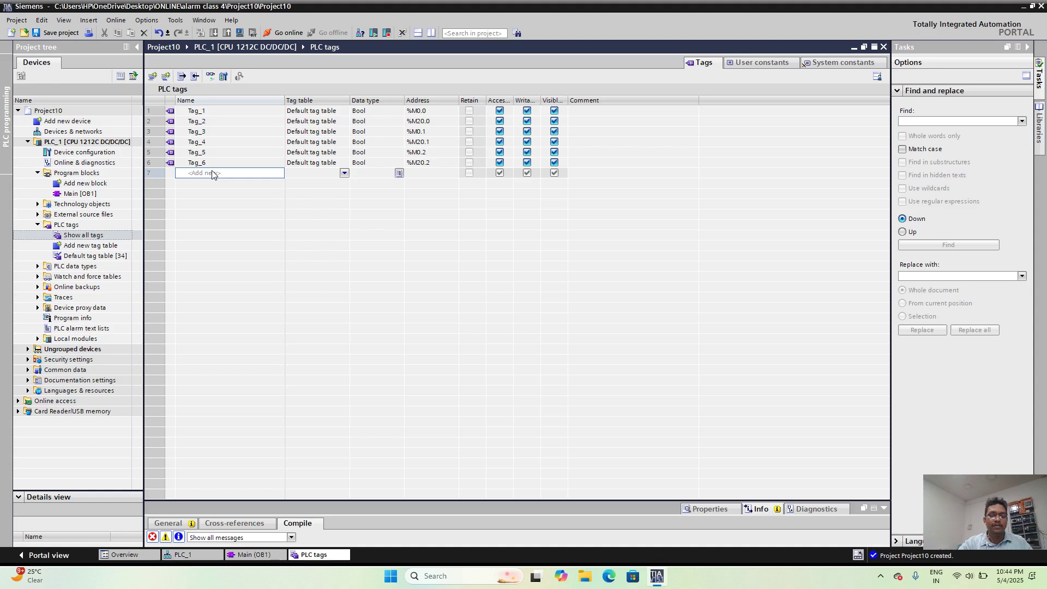
pyautogui.write('ALRAM')
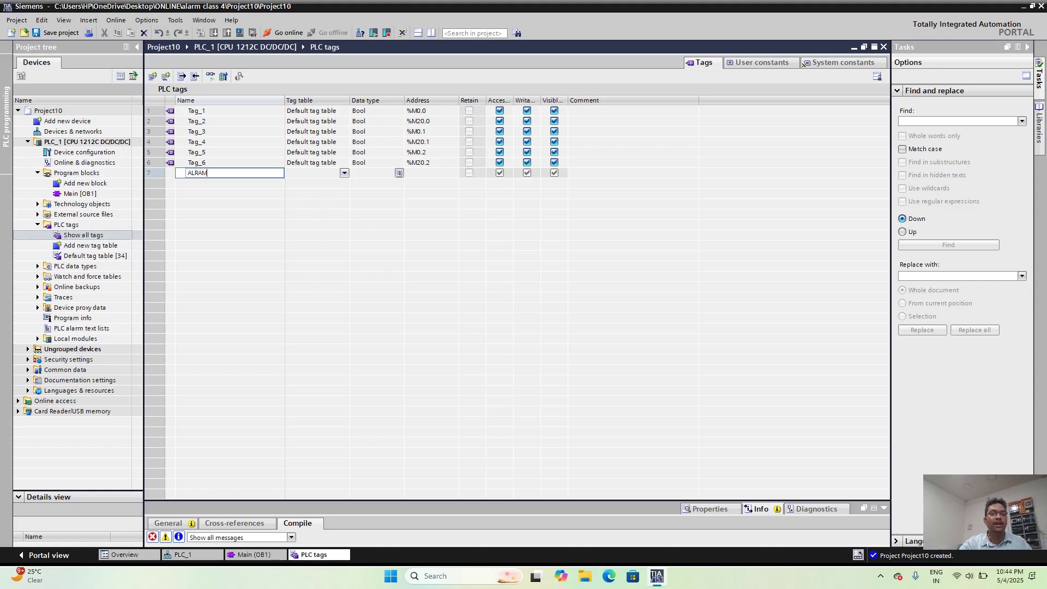
pyautogui.press('Tab')
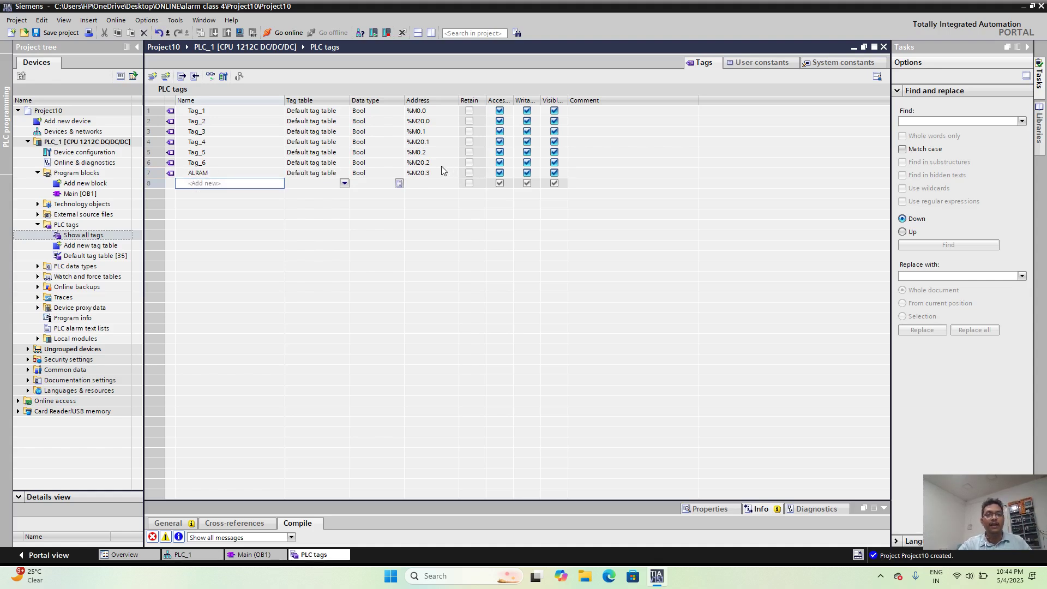
# Step: Set the ALRAM tag's data type to Int and its address to %MW20
pyautogui.doubleClick(396, 175)
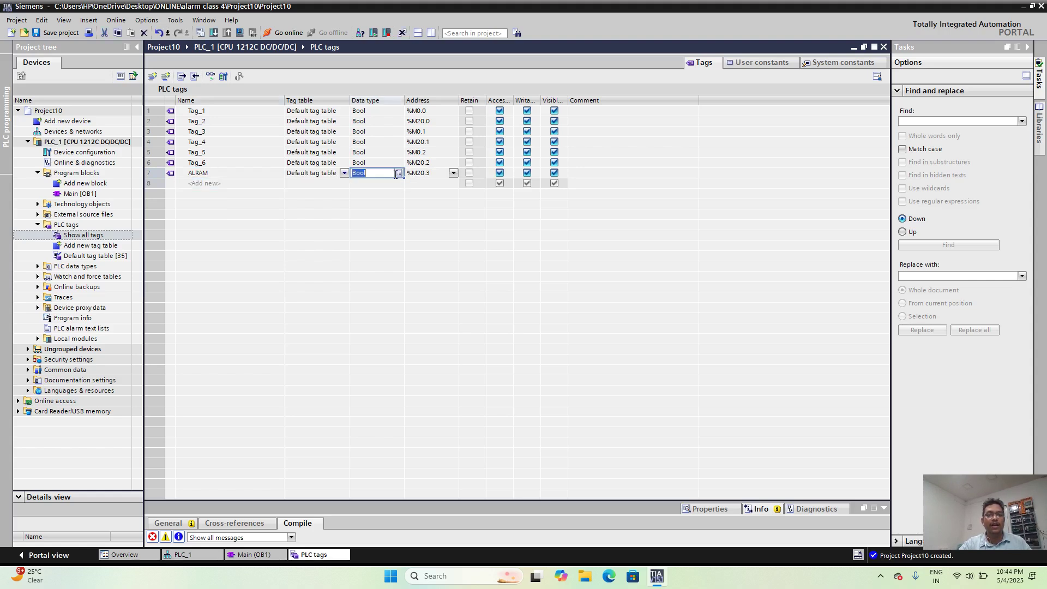
pyautogui.write('INT')
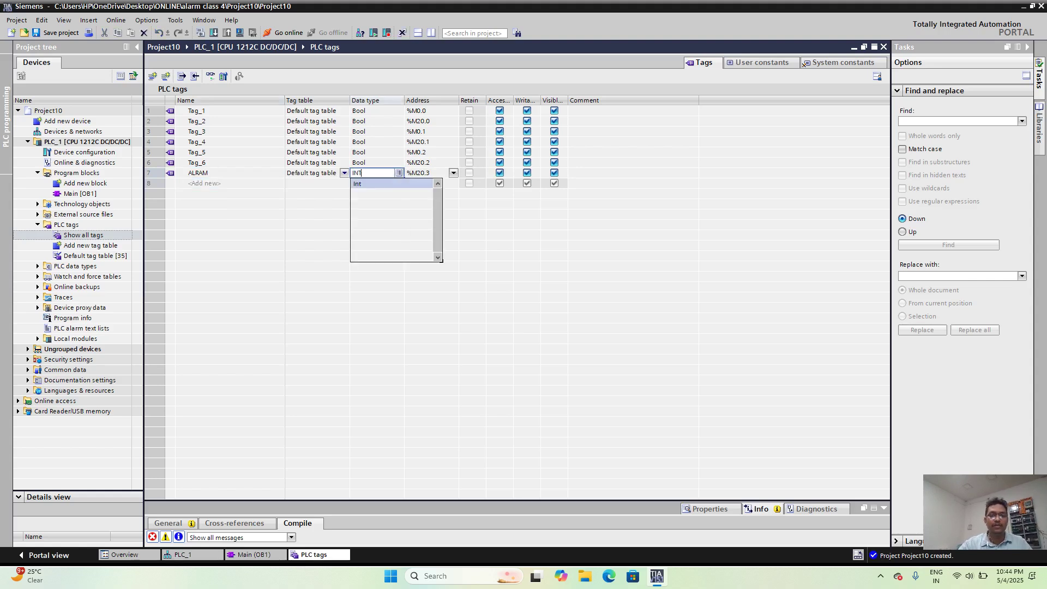
pyautogui.press('Return')
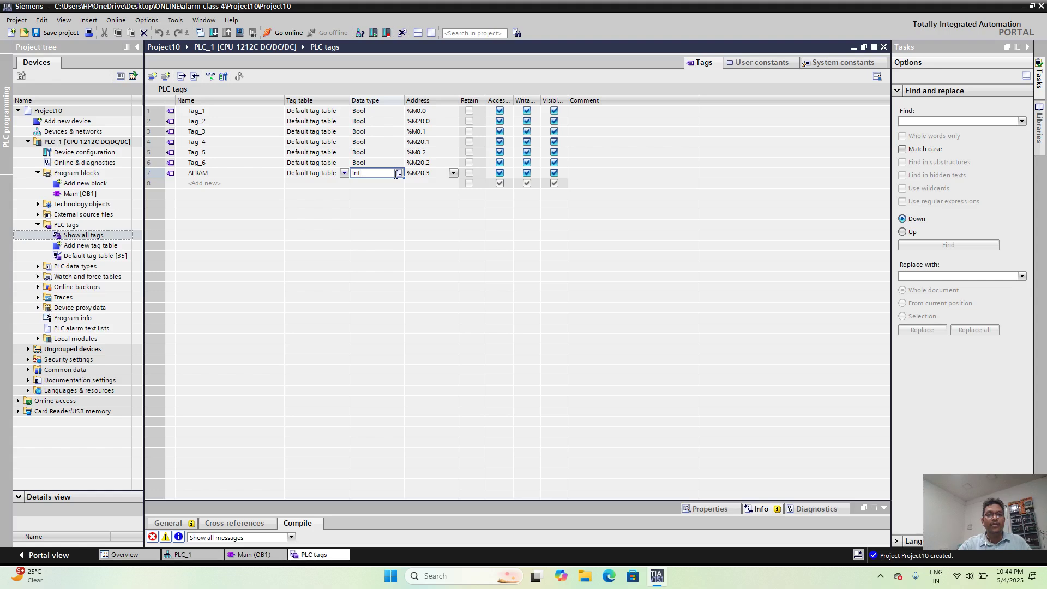
pyautogui.click(455, 212)
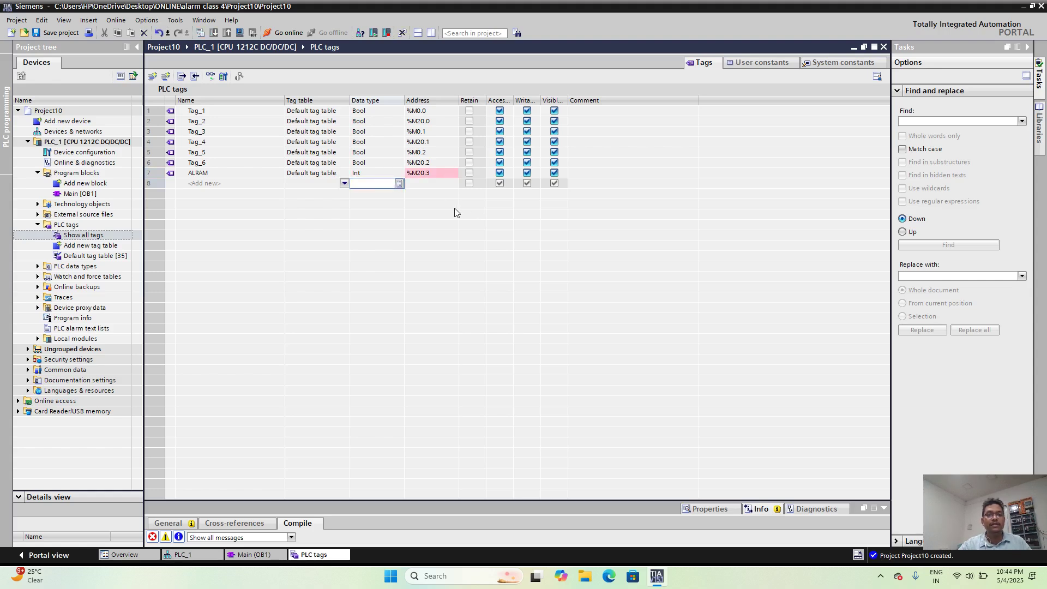
pyautogui.click(453, 173)
pyautogui.click(452, 173)
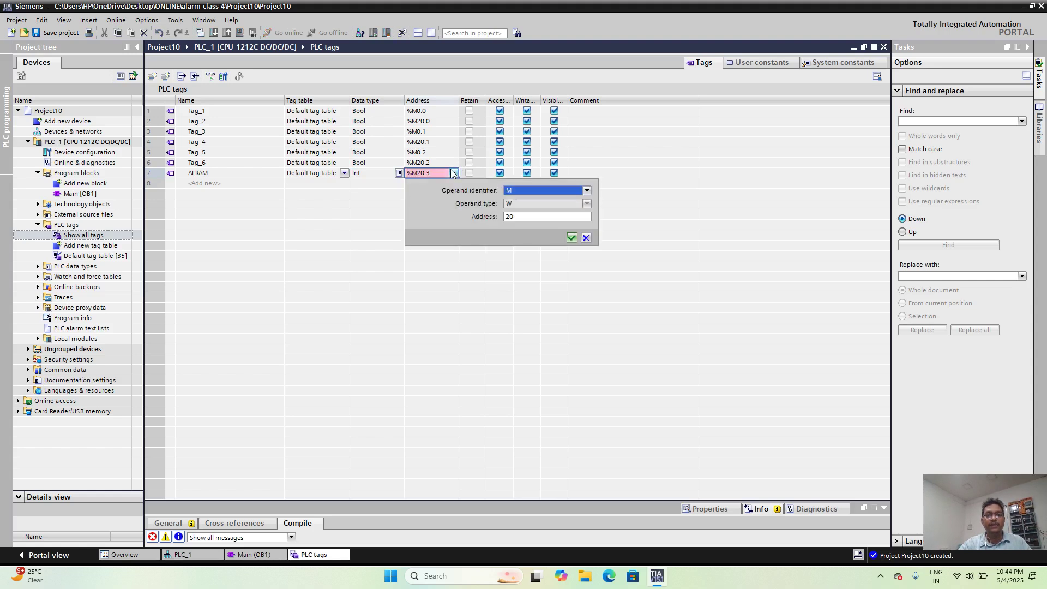
pyautogui.click(572, 238)
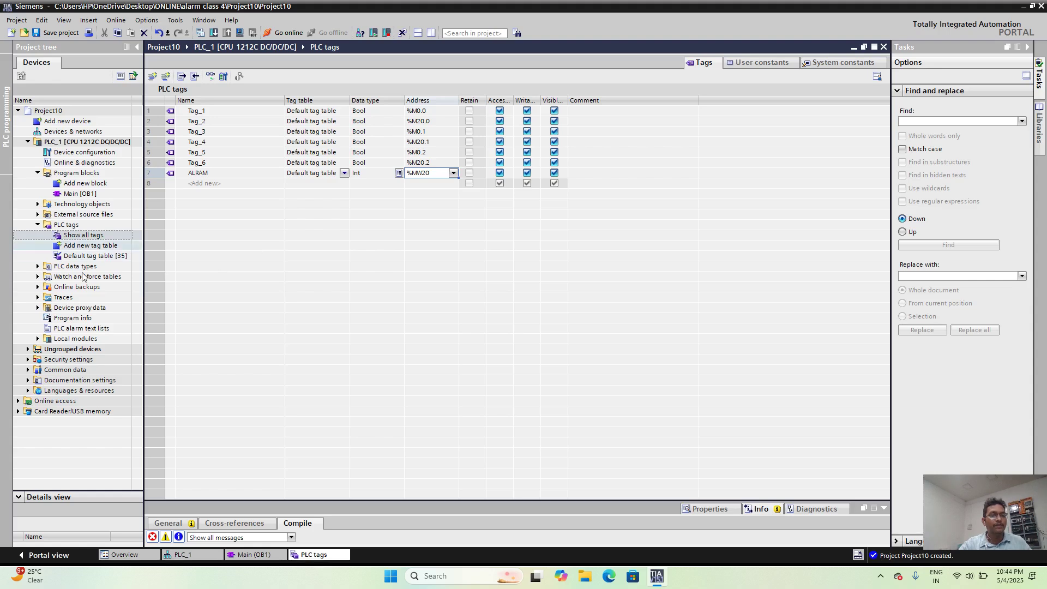
# Step: Add a SIMATIC Basic Panel HMI device with a 7" display, KTP700 Basic, article 6AV2 123-2GB03-0AX0
pyautogui.click(84, 123)
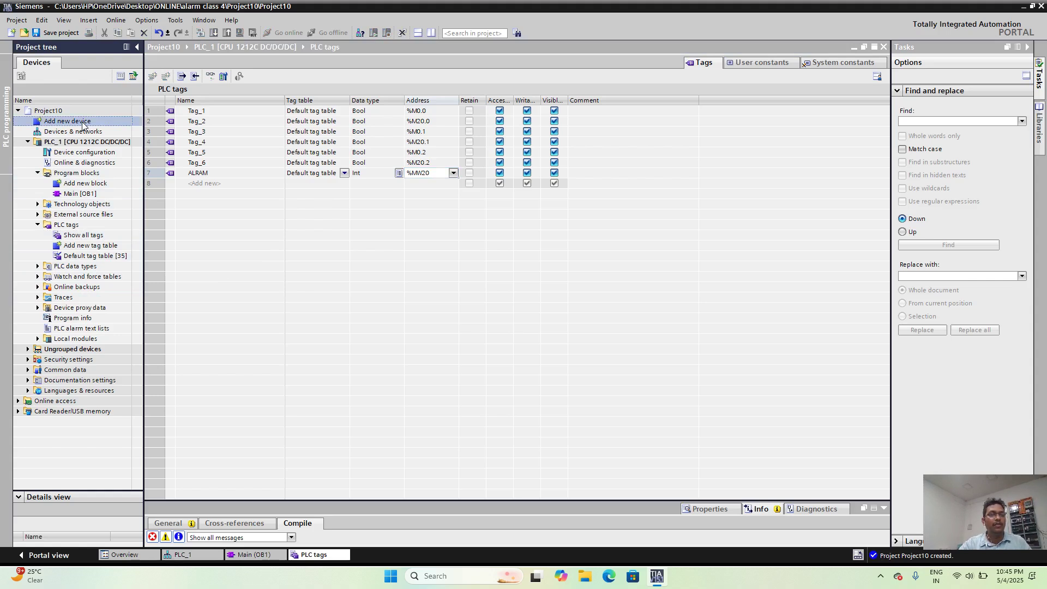
pyautogui.doubleClick(83, 122)
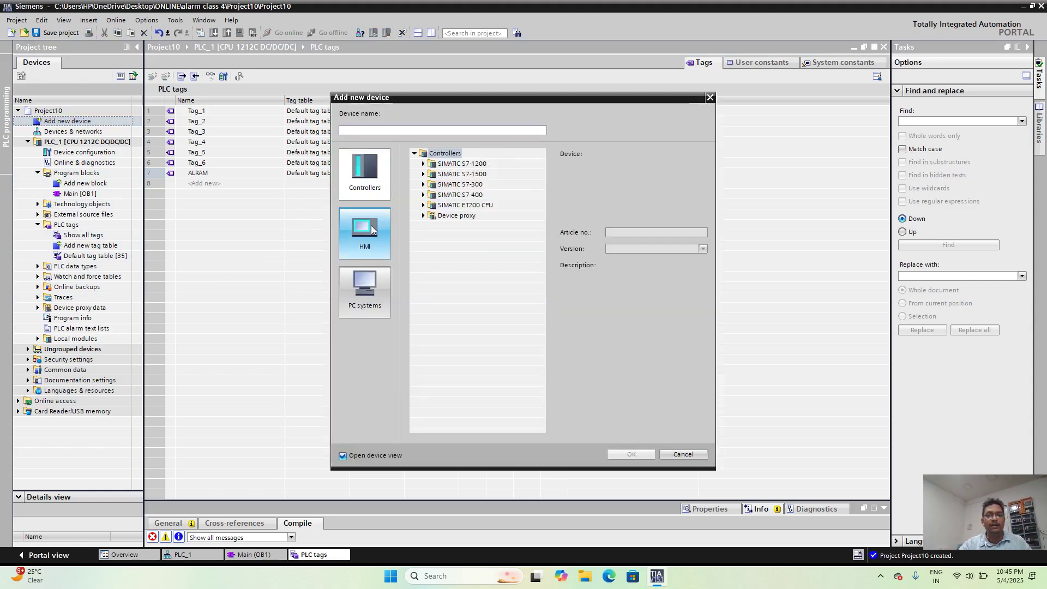
pyautogui.click(371, 230)
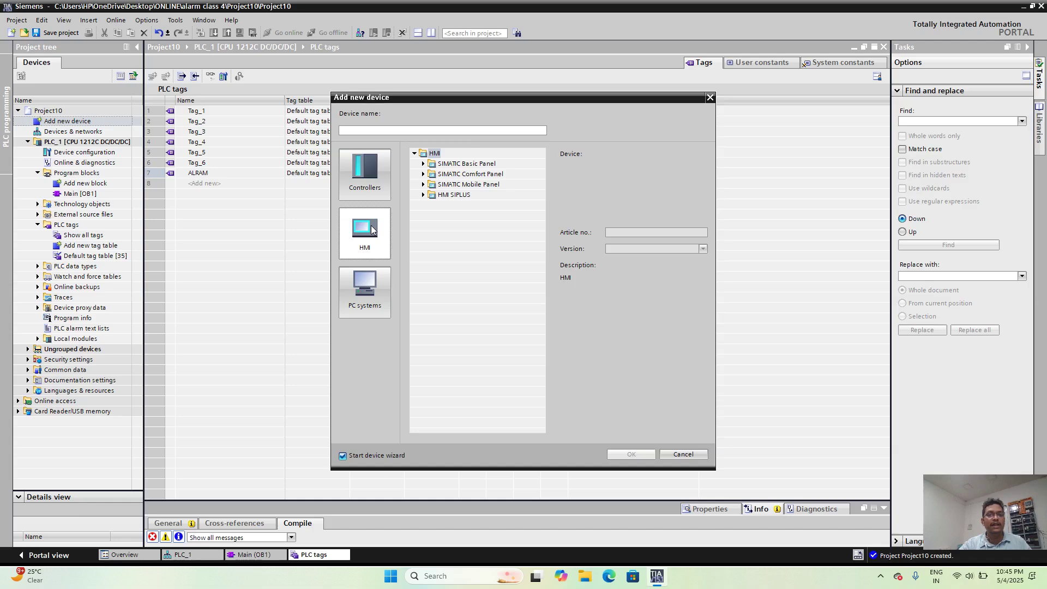
pyautogui.click(424, 164)
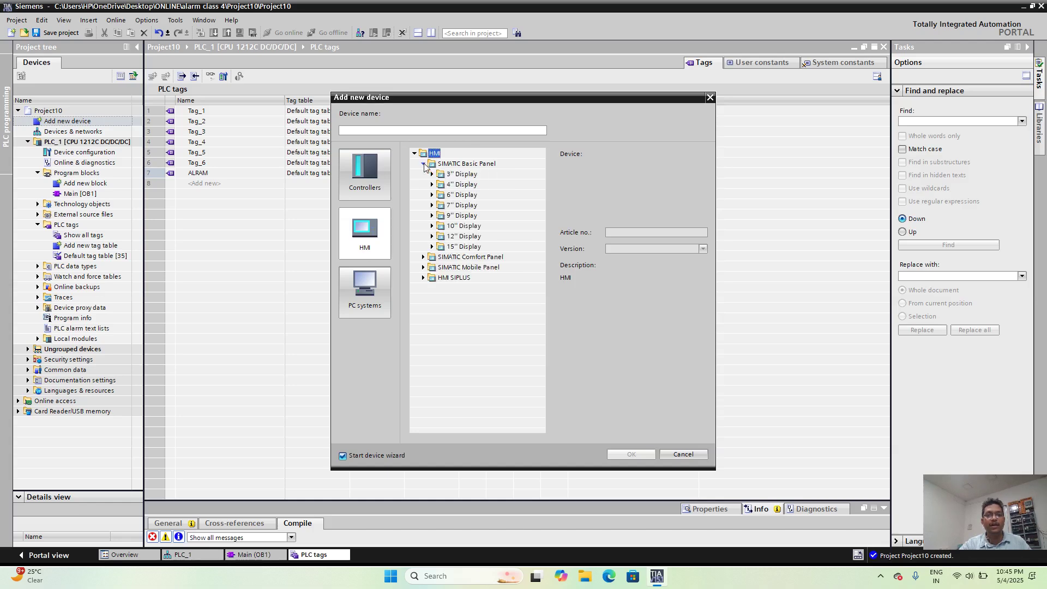
pyautogui.click(433, 205)
pyautogui.click(441, 217)
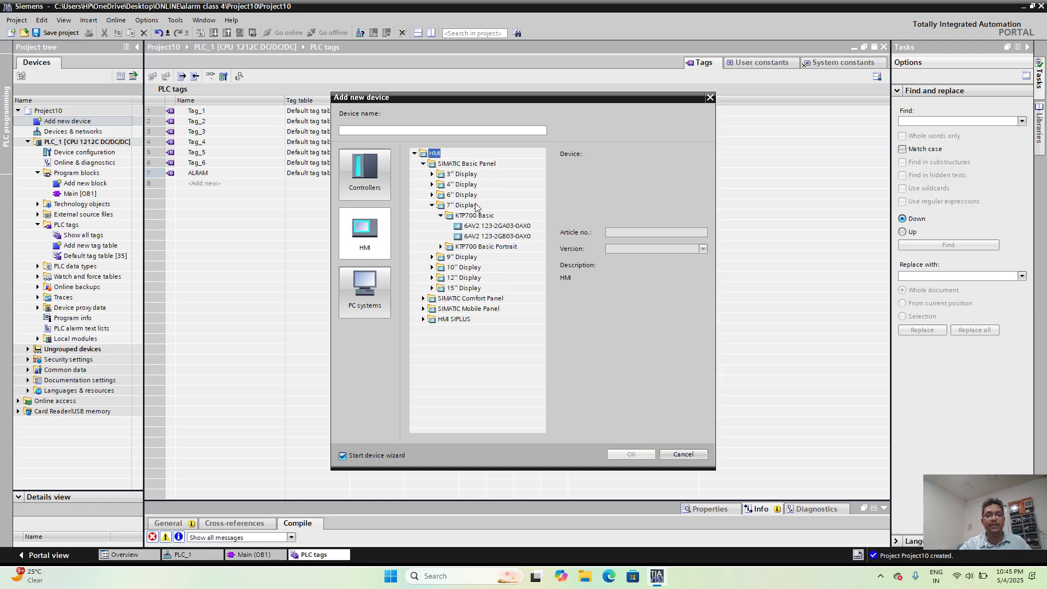
pyautogui.doubleClick(494, 237)
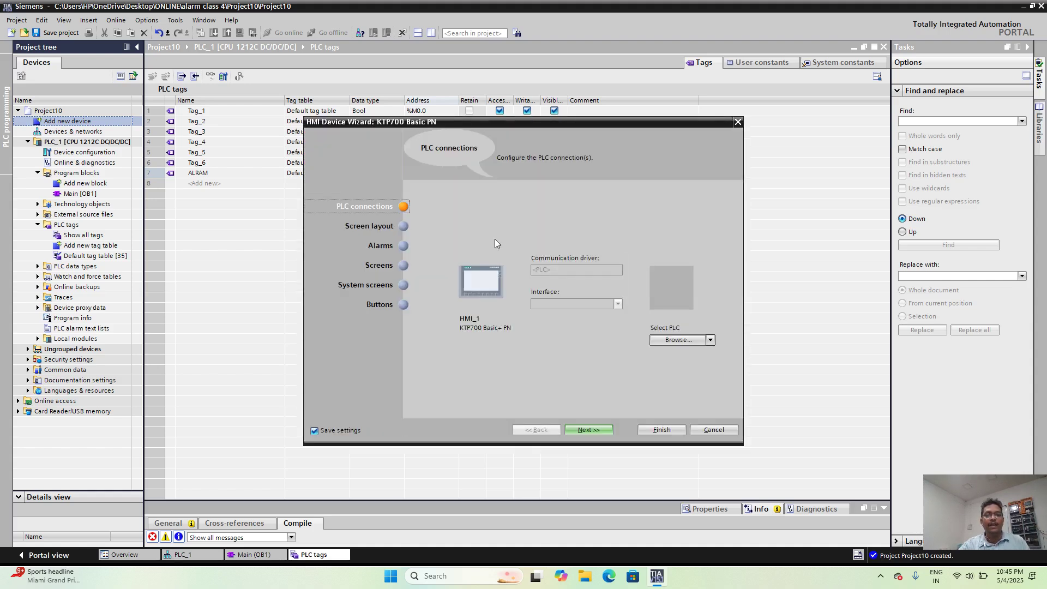
# Step: Connect the HMI to PLC_1 in the device wizard and finish the wizard with its remaining settings as they are
pyautogui.click(711, 341)
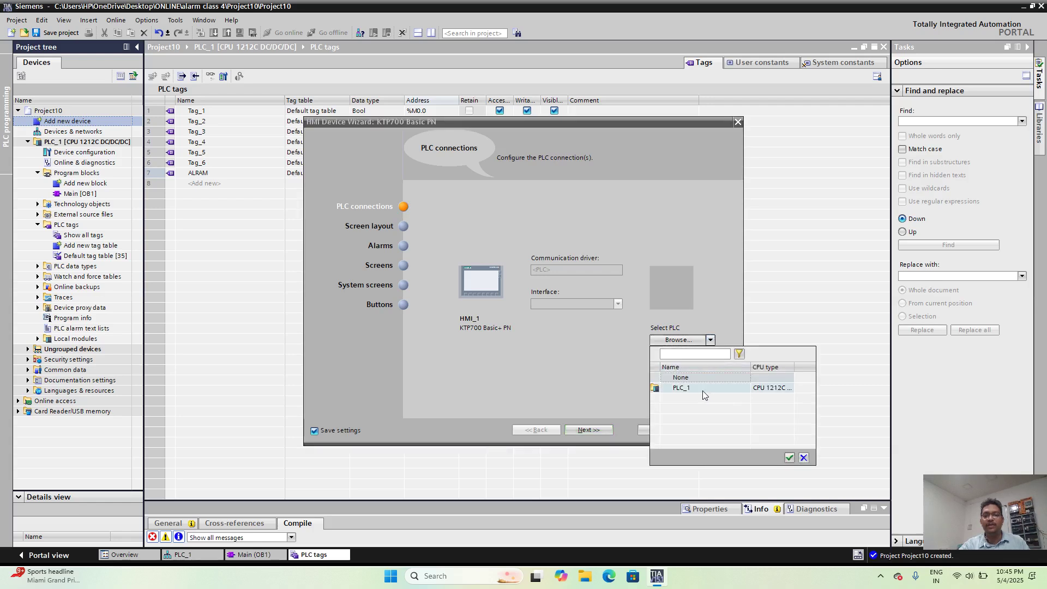
pyautogui.doubleClick(703, 389)
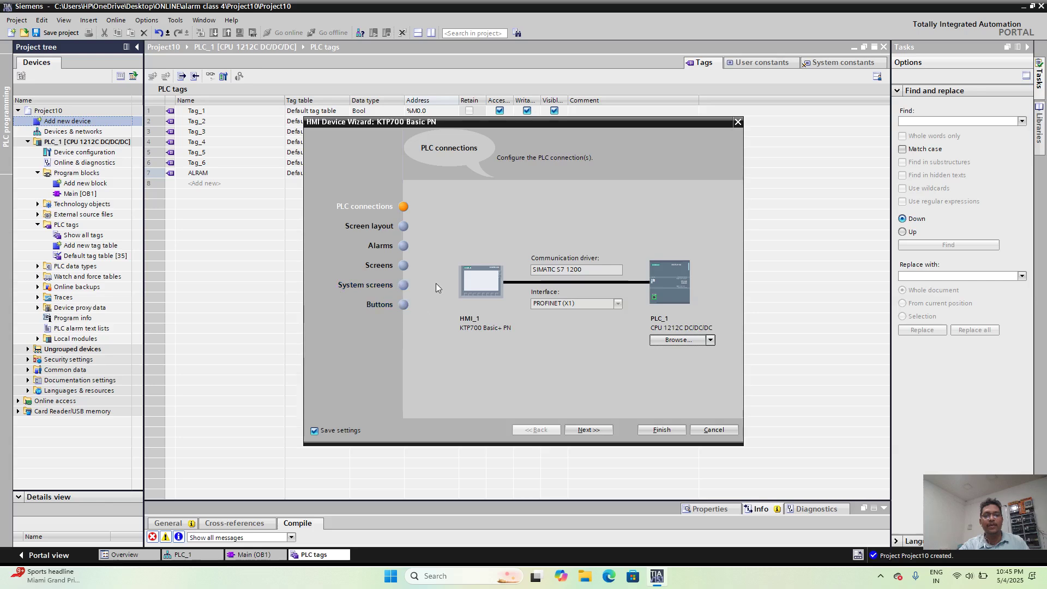
pyautogui.click(587, 431)
pyautogui.click(587, 431)
pyautogui.click(587, 431)
pyautogui.click(586, 431)
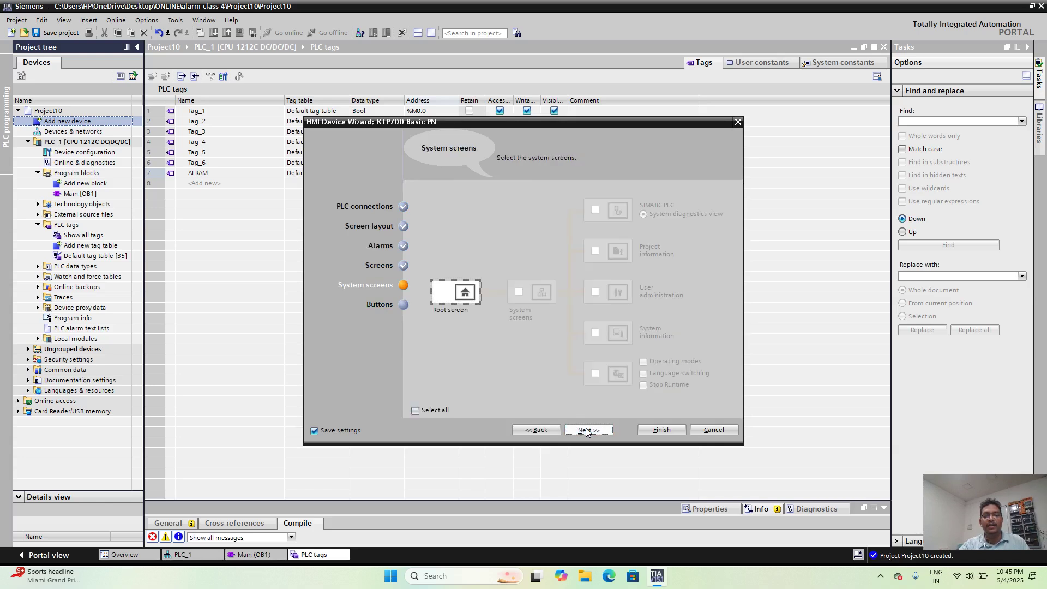
pyautogui.click(586, 430)
pyautogui.click(666, 432)
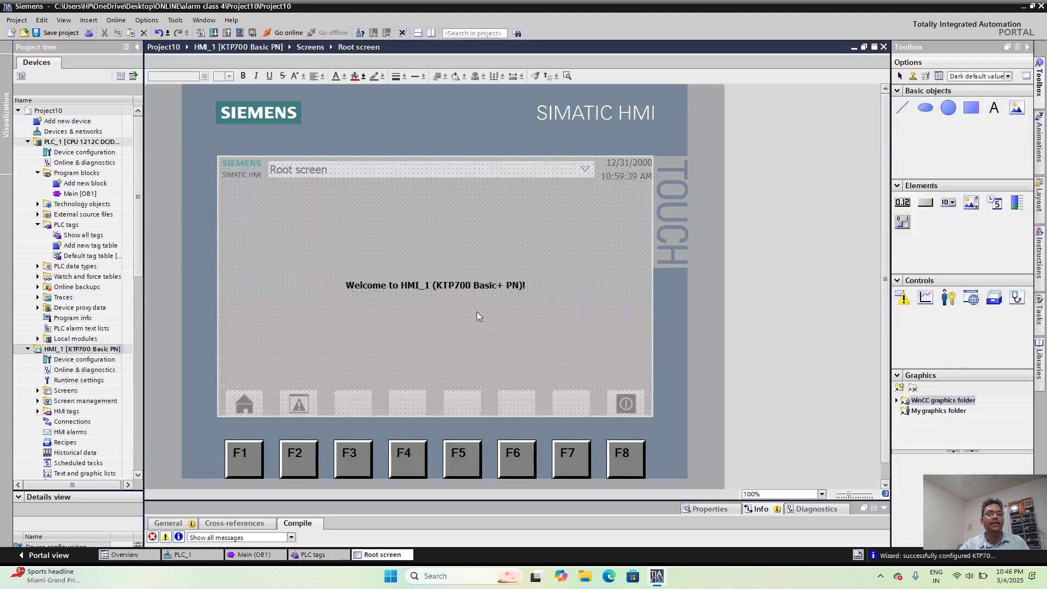
# Step: Replace the root screen's welcome text with ALARM and move it up directly beneath the screen header
pyautogui.doubleClick(476, 287)
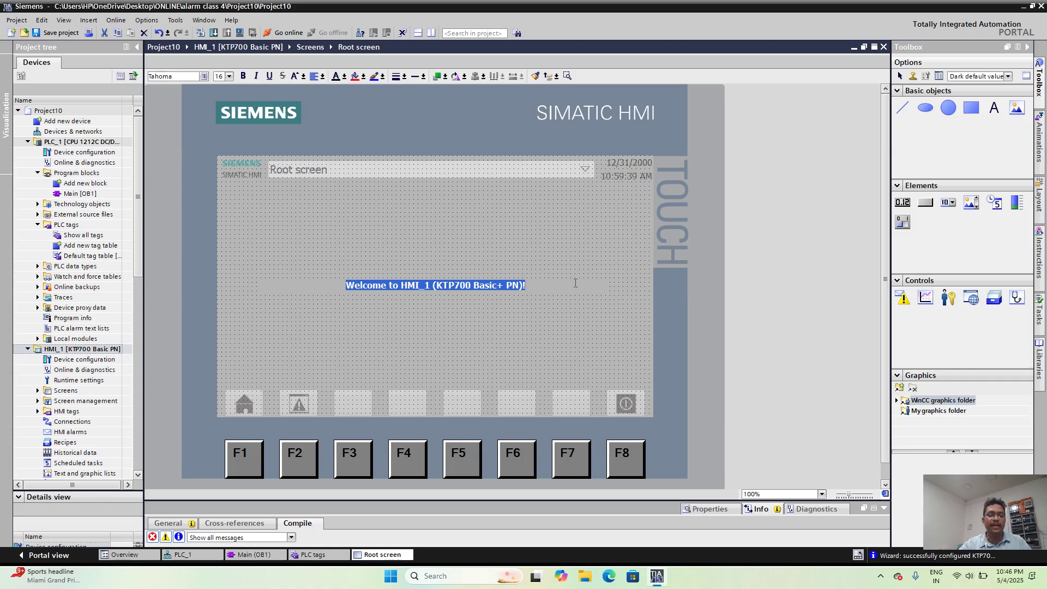
pyautogui.write('ALARM')
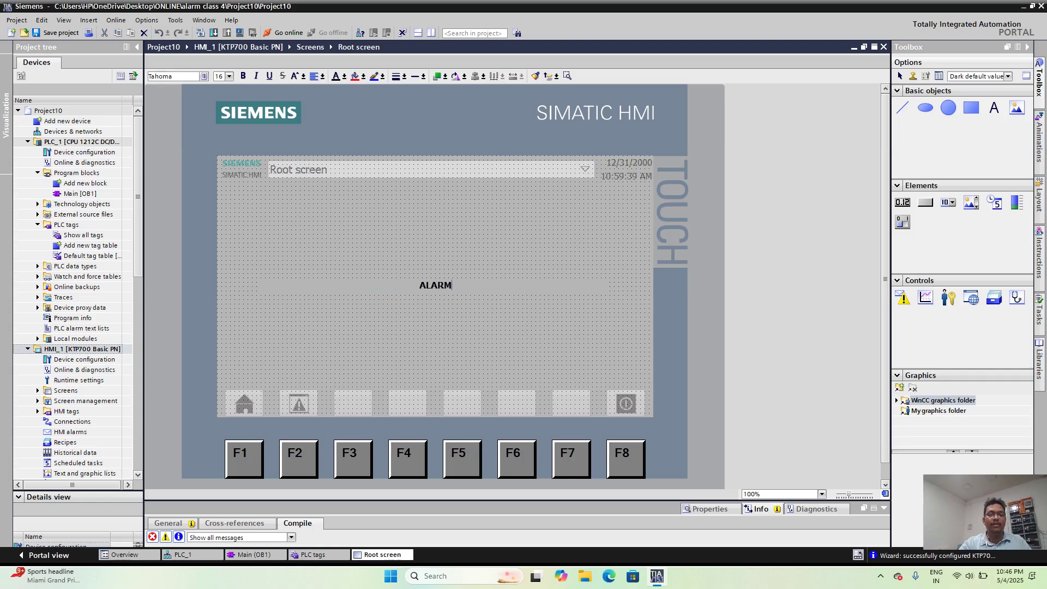
pyautogui.click(561, 362)
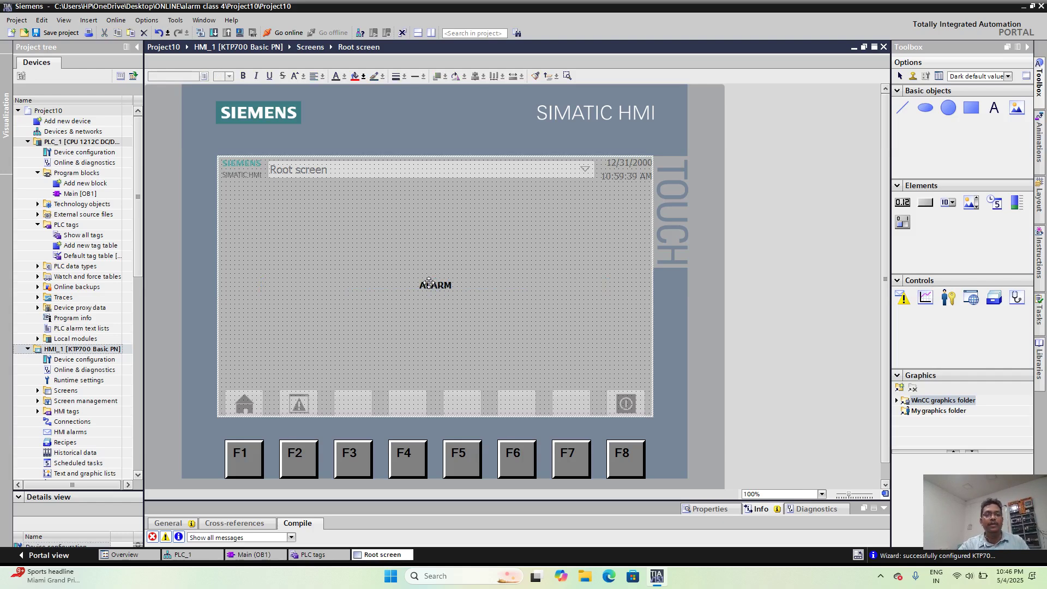
pyautogui.moveTo(431, 286); pyautogui.dragTo(423, 189)
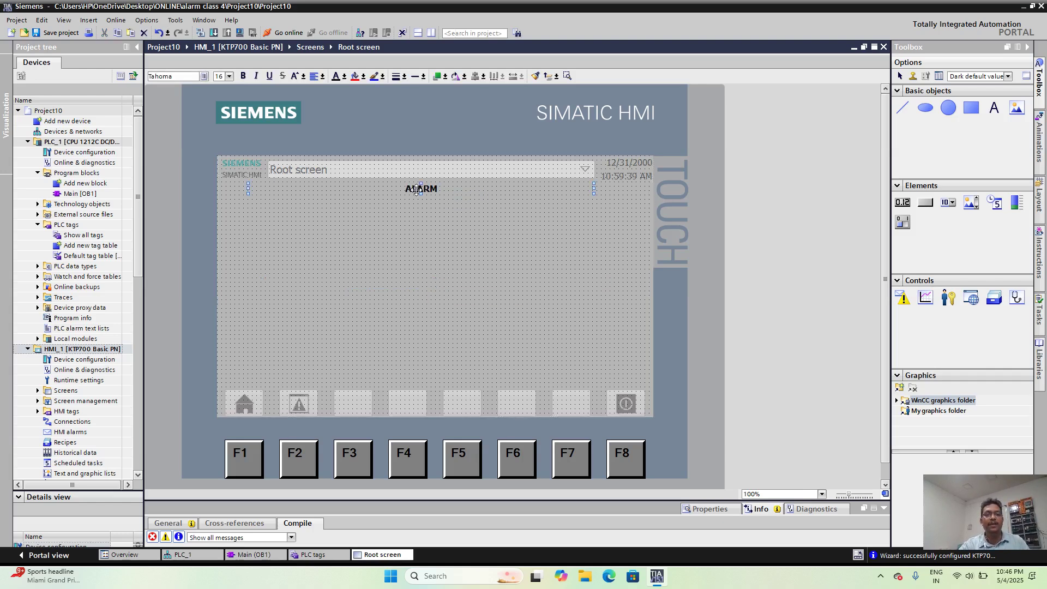
pyautogui.click(519, 248)
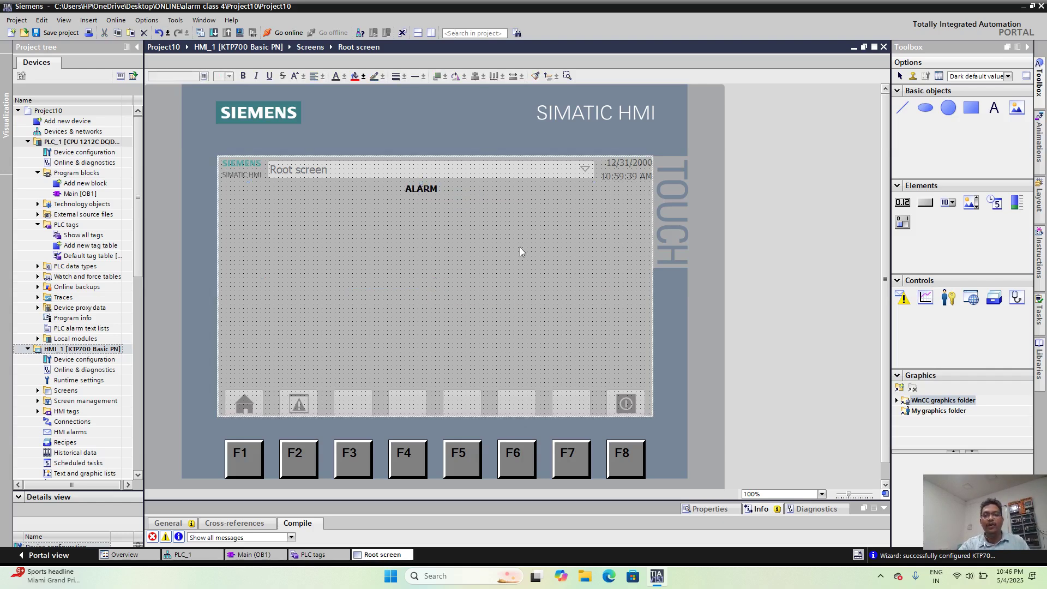
# Step: Place an alarm view control on the root screen, centred below the ALARM heading
pyautogui.click(904, 298)
pyautogui.moveTo(447, 289)
pyautogui.mouseDown()
pyautogui.moveTo(421, 285)
pyautogui.moveTo(429, 292)
pyautogui.mouseUp()
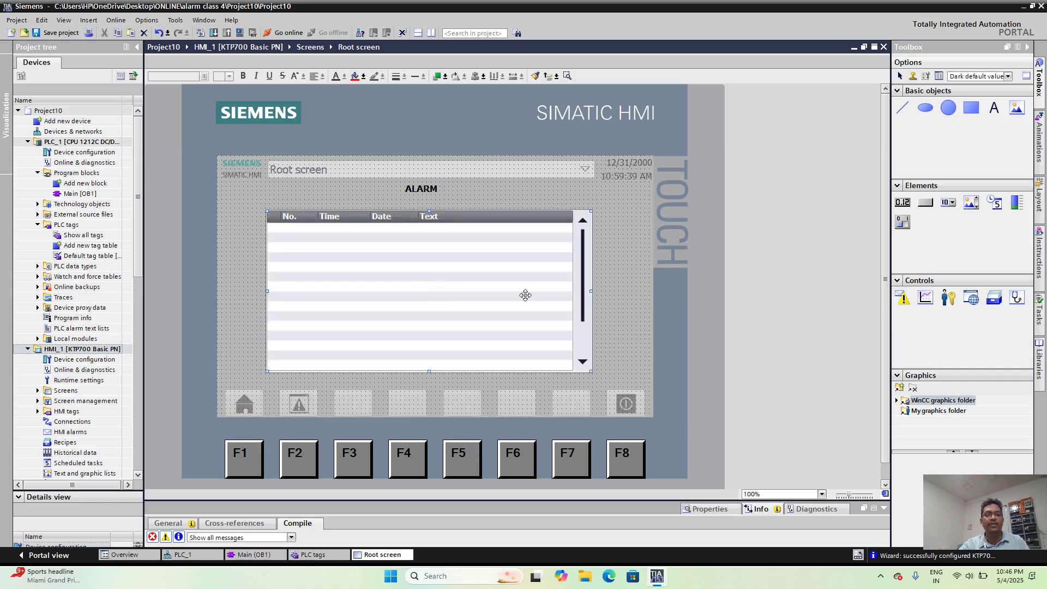
pyautogui.click(627, 322)
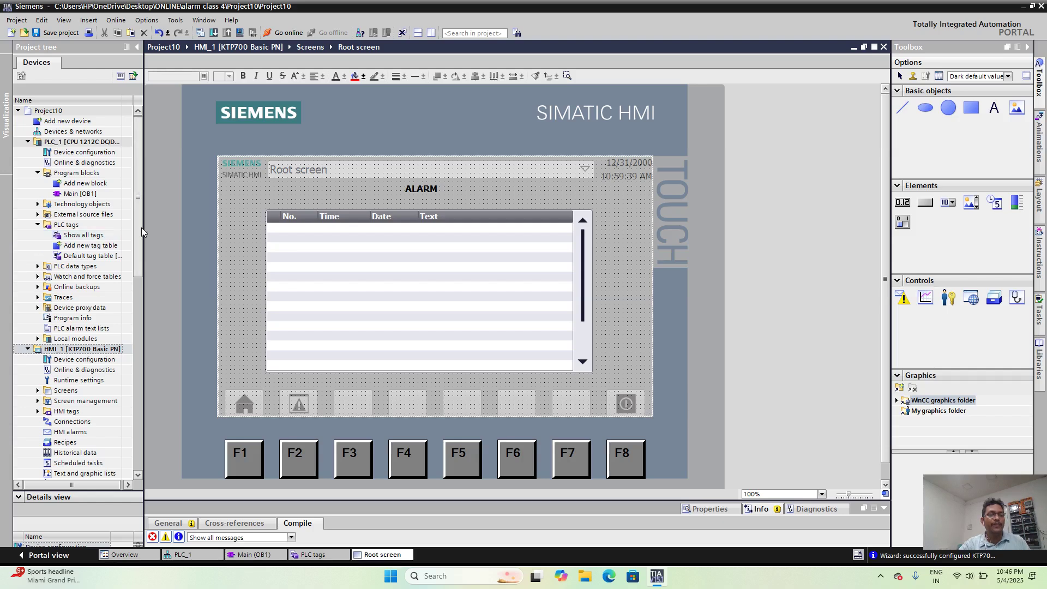
# Step: Show all HMI tags of HMI_1 and add a new tag named ALRAM
pyautogui.scroll(-3, 141, 232)
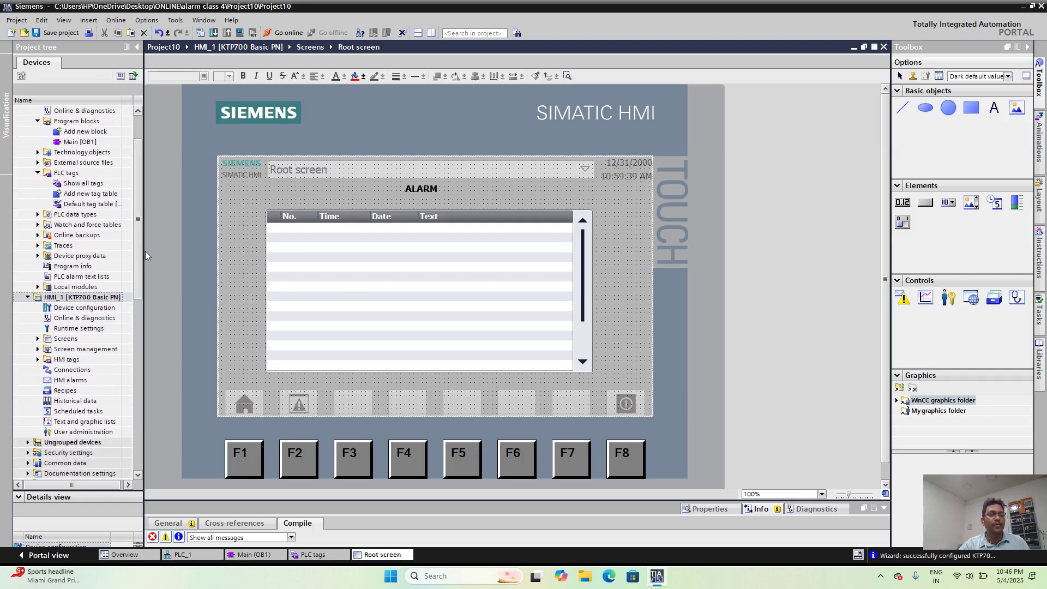
pyautogui.click(38, 360)
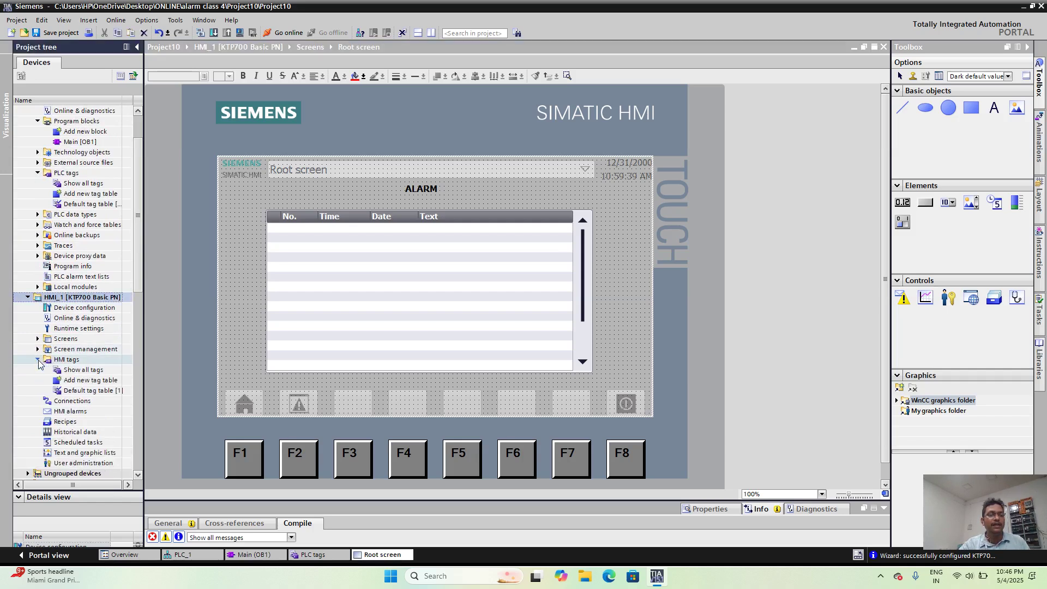
pyautogui.doubleClick(83, 370)
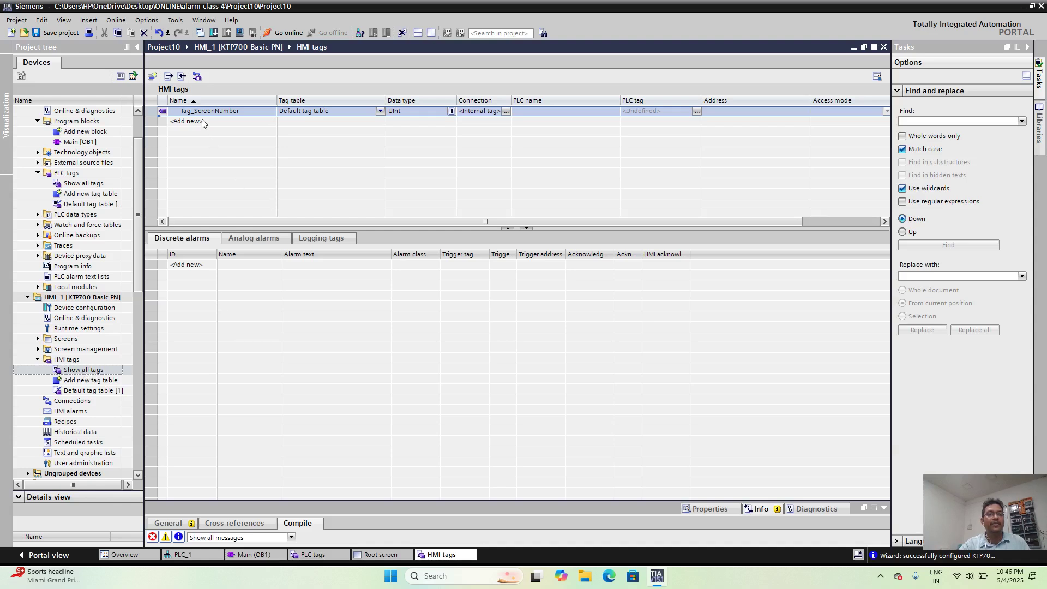
pyautogui.doubleClick(202, 121)
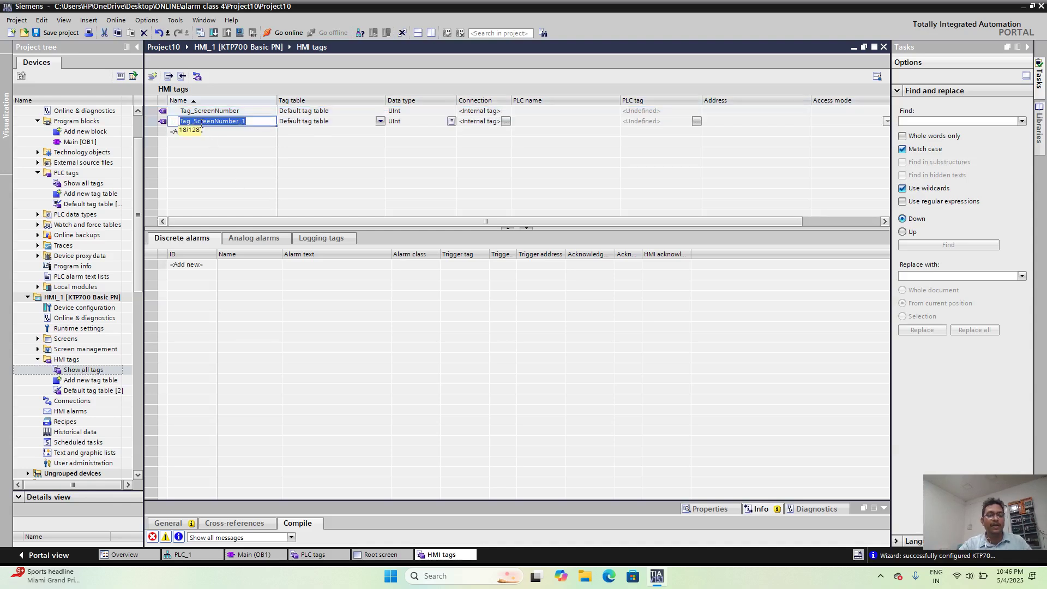
pyautogui.write('ALRAM')
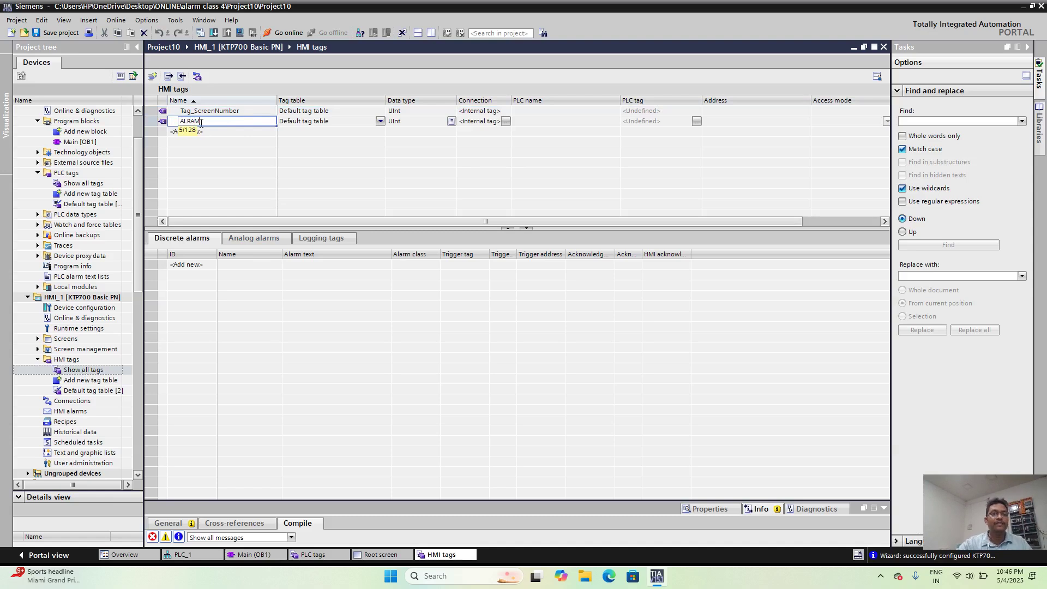
pyautogui.press('Return')
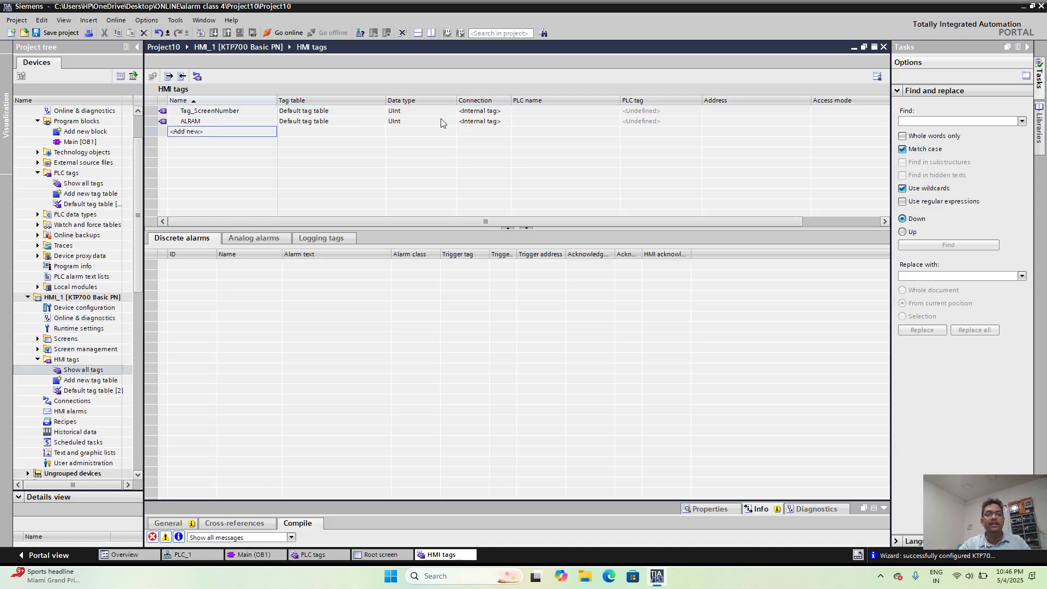
# Step: Change the ALRAM HMI tag's connection from an internal tag to the HMI connection with PLC_1
pyautogui.click(504, 122)
pyautogui.click(505, 121)
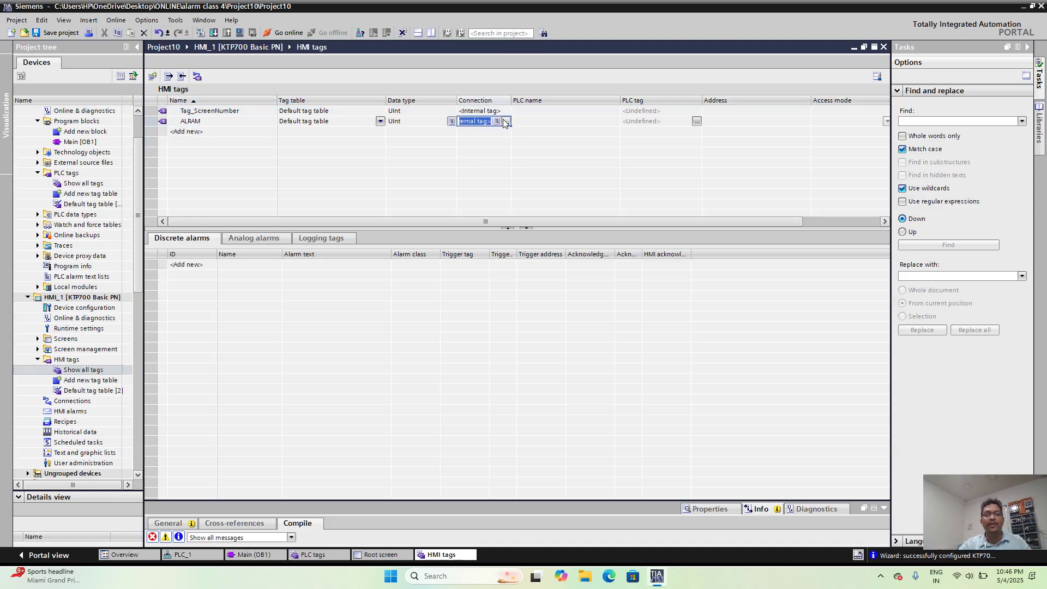
pyautogui.click(609, 180)
pyautogui.click(610, 180)
# Step: Link the ALRAM HMI tag to the PLC tag ALRAM from PLC_1's default tag table
pyautogui.click(697, 123)
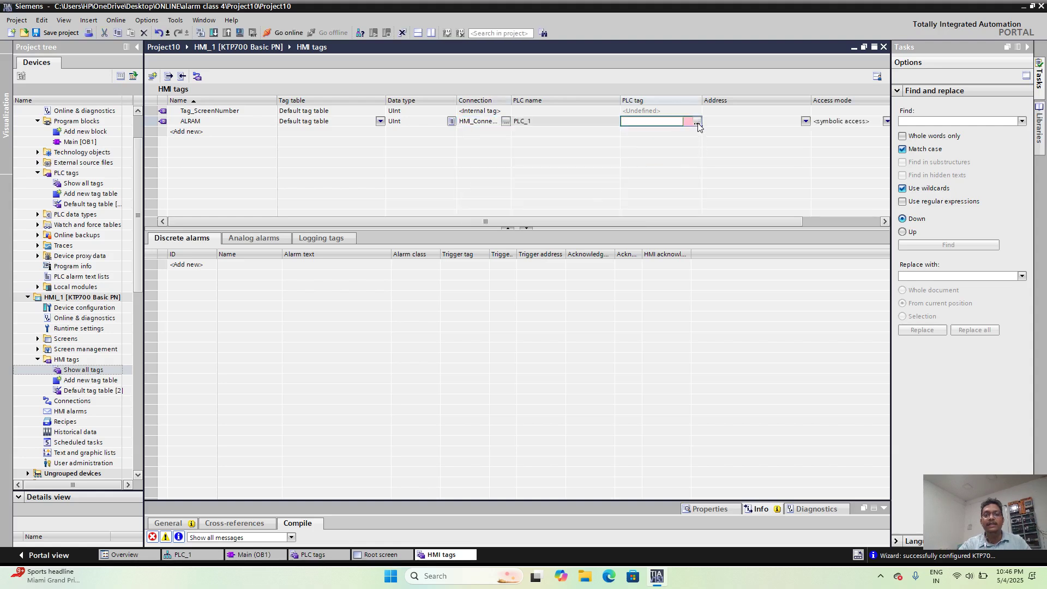
pyautogui.click(697, 121)
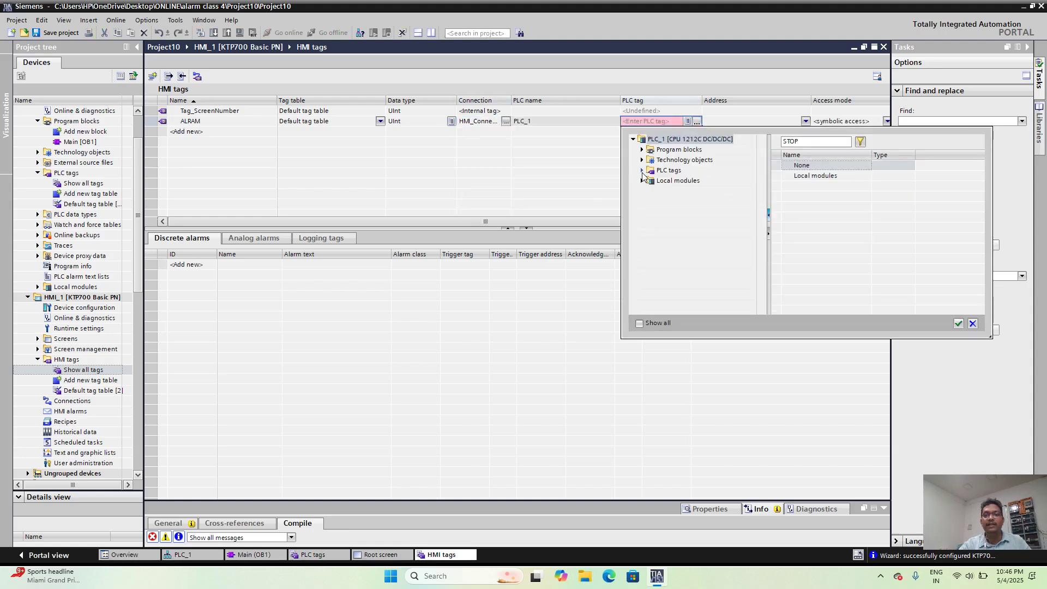
pyautogui.click(642, 171)
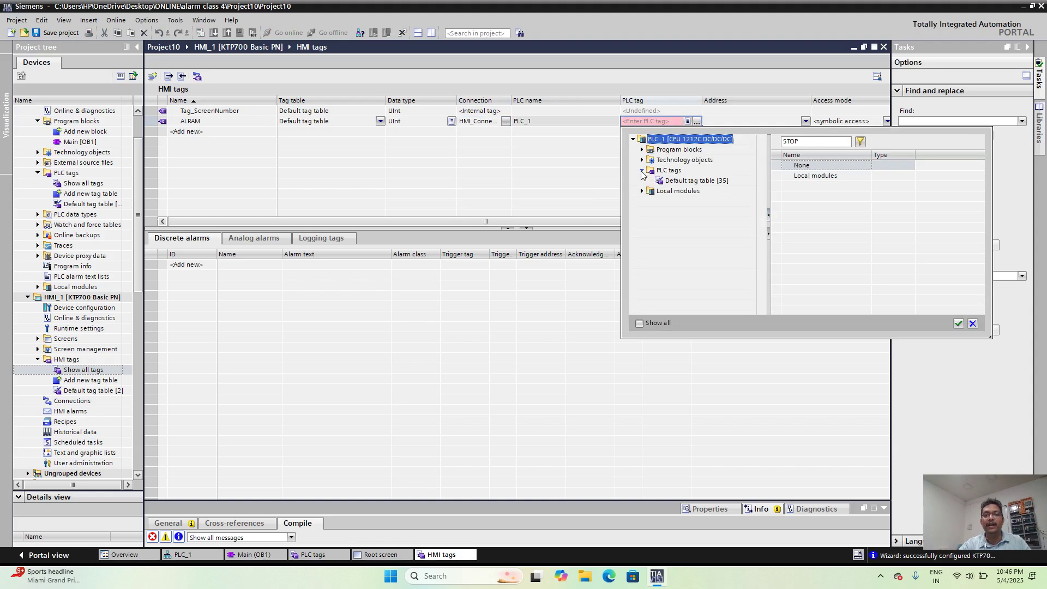
pyautogui.click(686, 184)
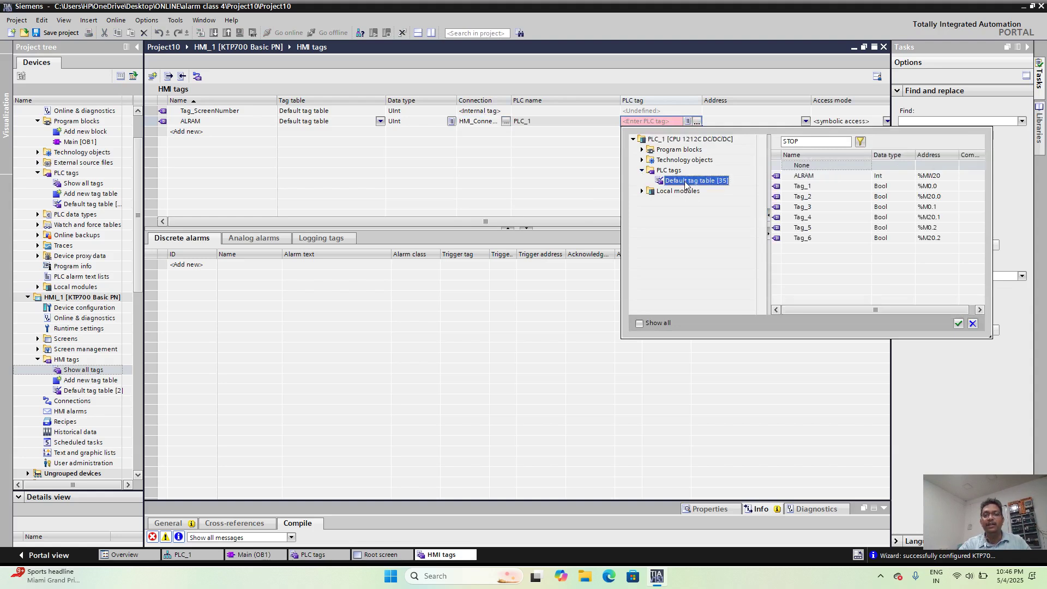
pyautogui.doubleClick(835, 177)
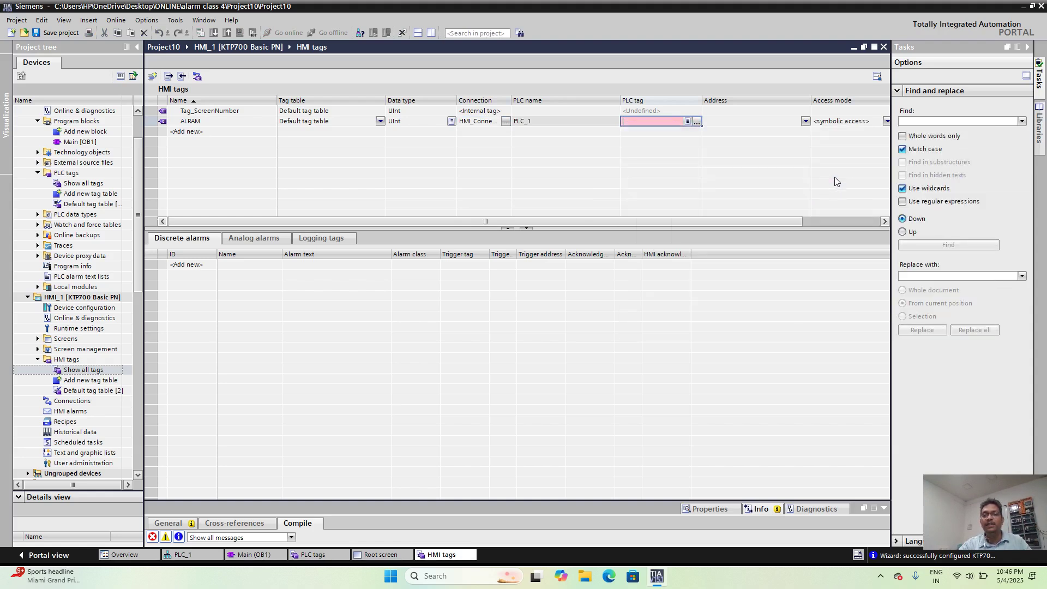
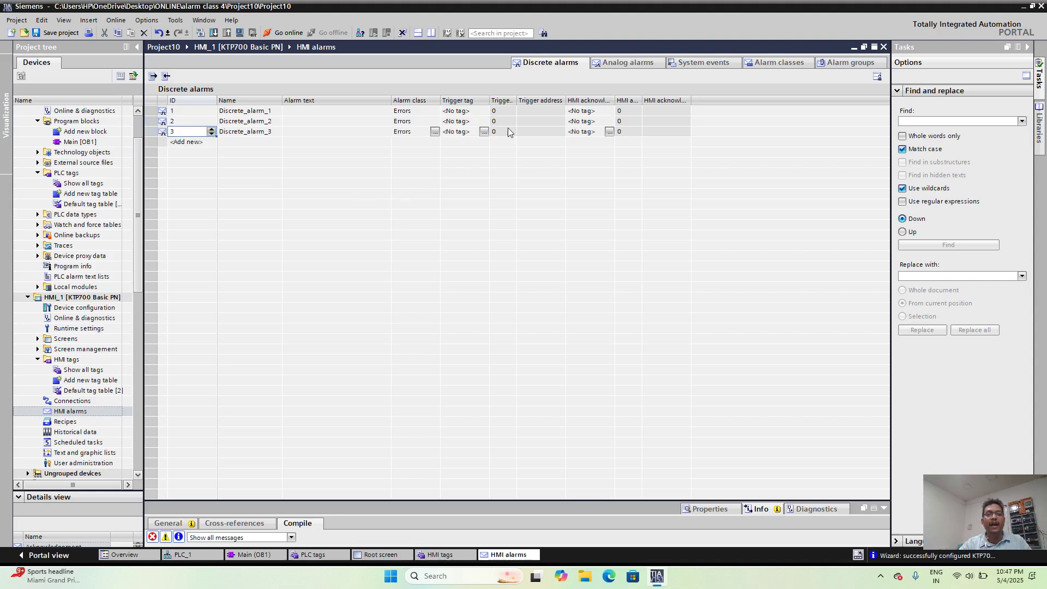
# Step: Assign ALRAM as the trigger tag for Discrete_alarm_1 and Discrete_alarm_2
pyautogui.click(480, 112)
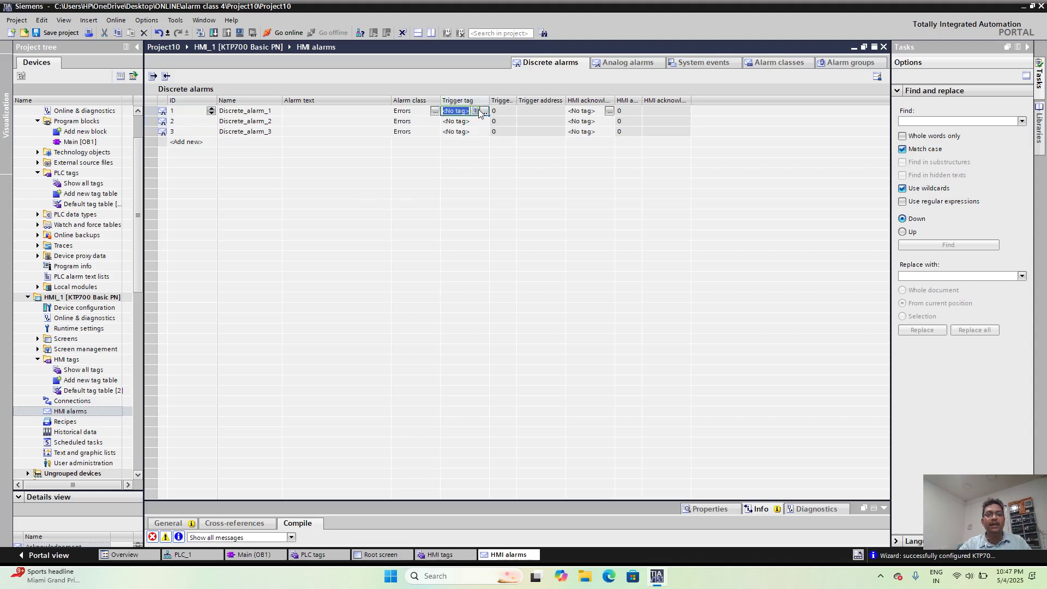
pyautogui.click(483, 112)
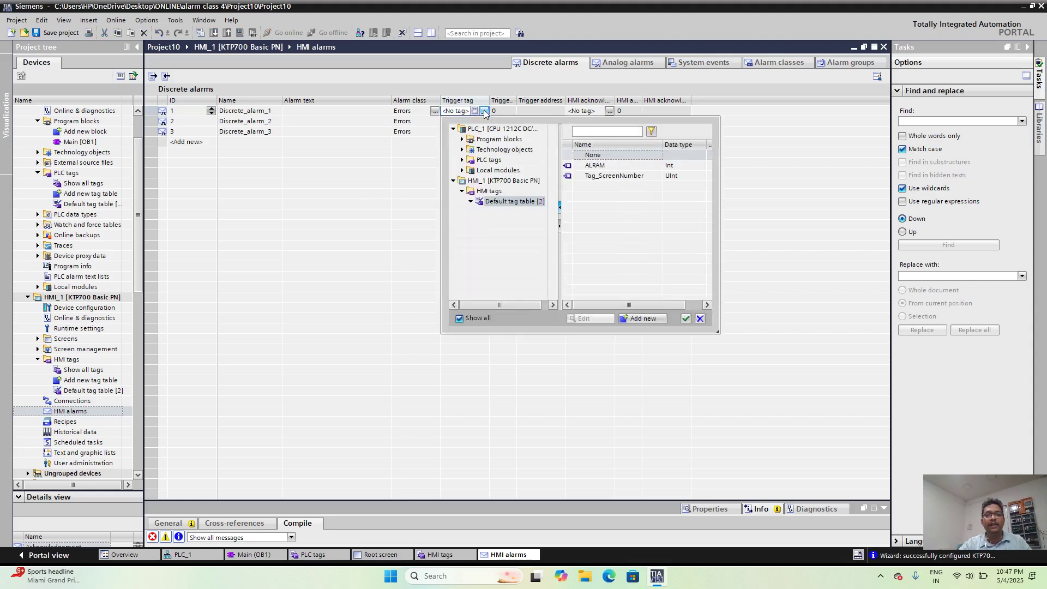
pyautogui.doubleClick(619, 165)
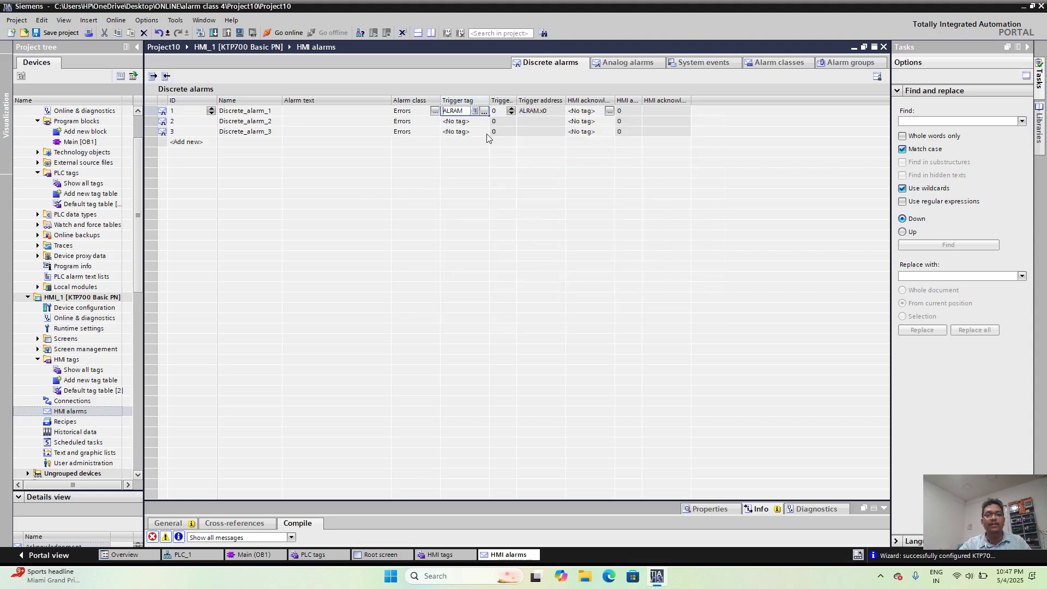
pyautogui.click(485, 122)
pyautogui.click(484, 121)
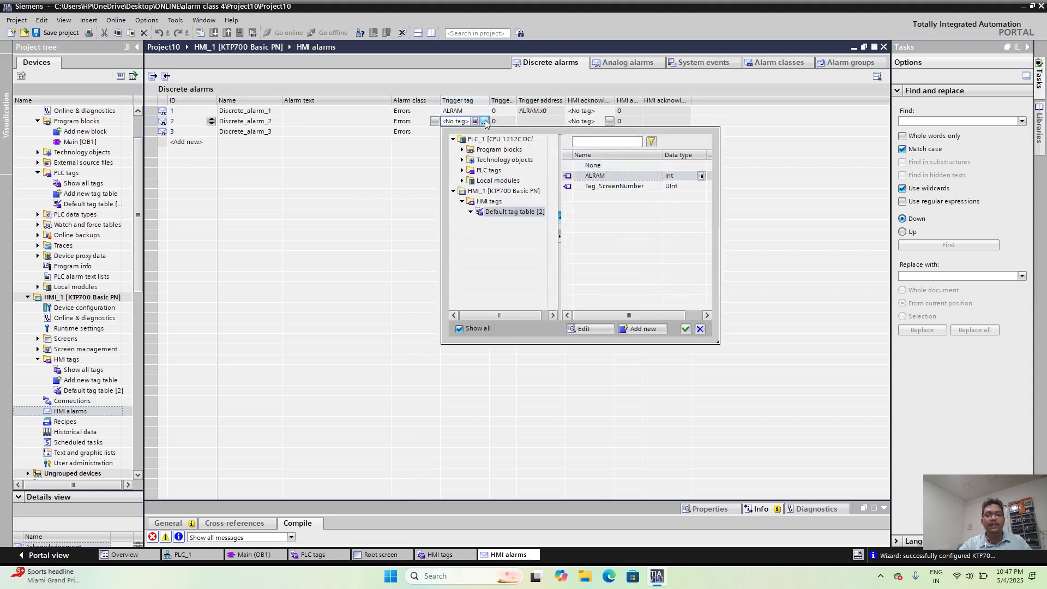
pyautogui.click(653, 180)
pyautogui.doubleClick(651, 177)
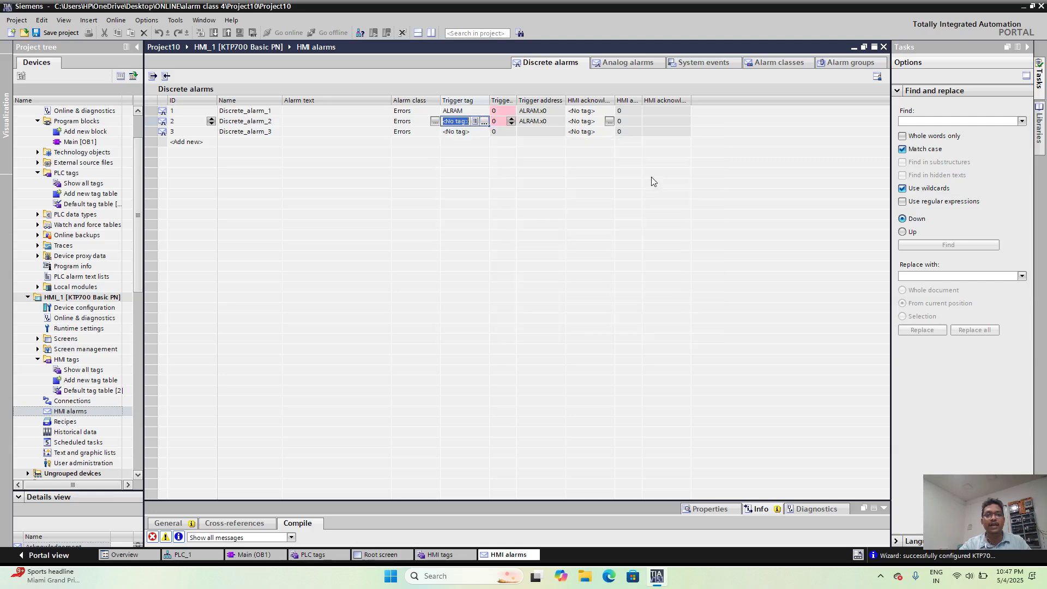
# Step: Assign ALRAM as the trigger tag for Discrete_alarm_3
pyautogui.click(487, 133)
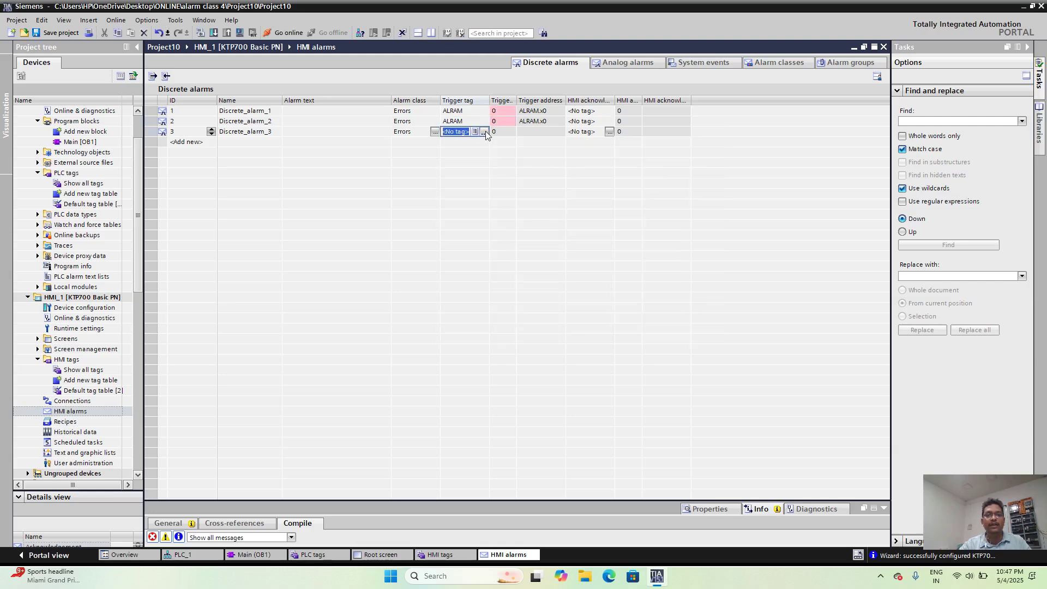
pyautogui.click(485, 132)
pyautogui.click(630, 185)
pyautogui.doubleClick(629, 186)
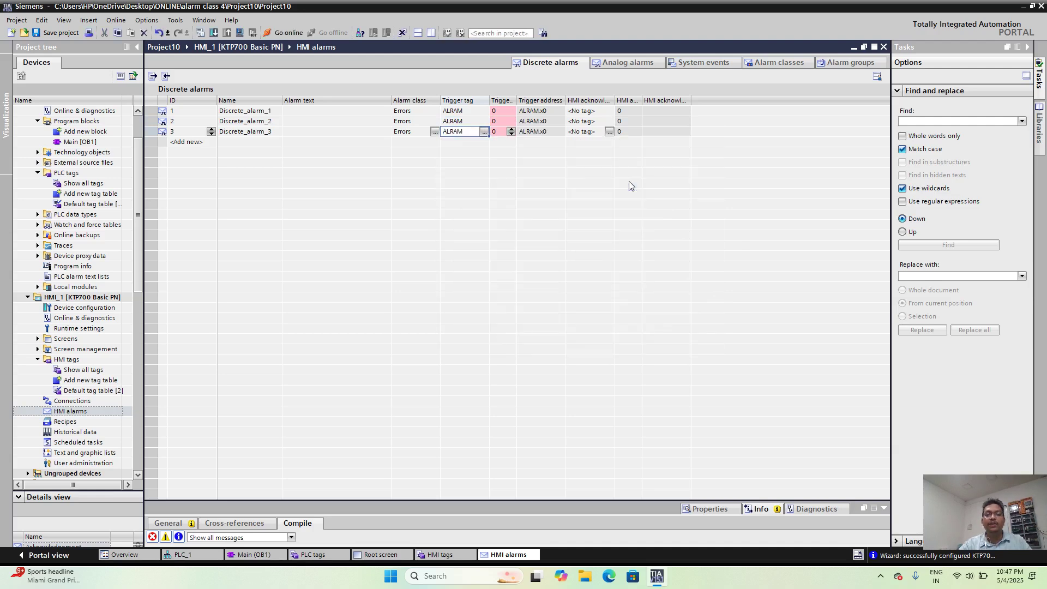
# Step: Set the trigger bit of Discrete_alarm_1 to 8 so its trigger address is ALRAM.x8
pyautogui.click(514, 112)
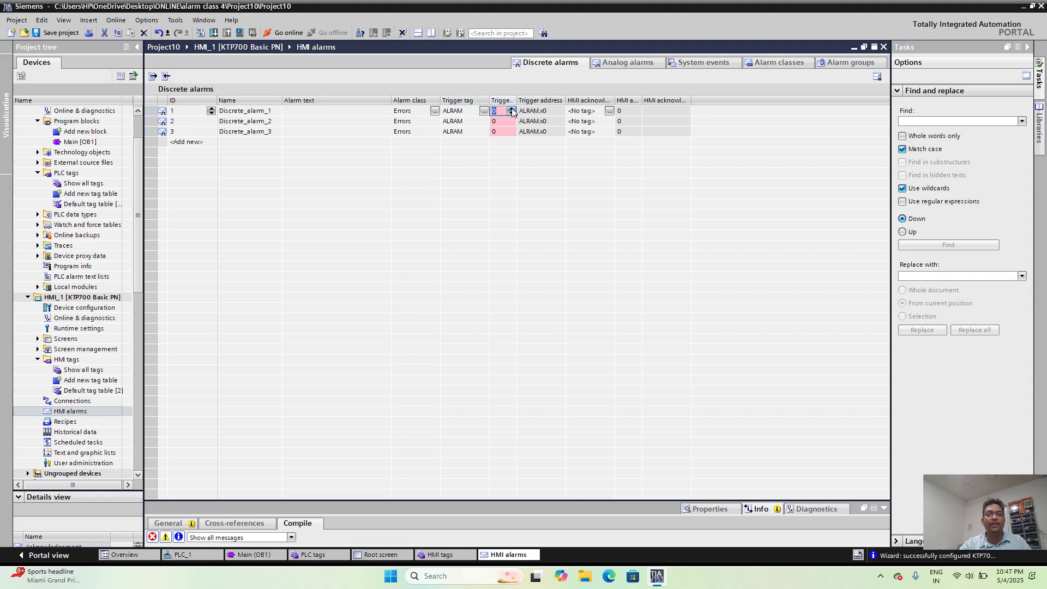
pyautogui.click(511, 109)
pyautogui.click(512, 109)
pyautogui.click(511, 109)
pyautogui.click(511, 109)
pyautogui.click(512, 109)
# Step: Set the trigger bit of Discrete_alarm_2 to 9 so its trigger address is ALRAM.x9
pyautogui.click(514, 123)
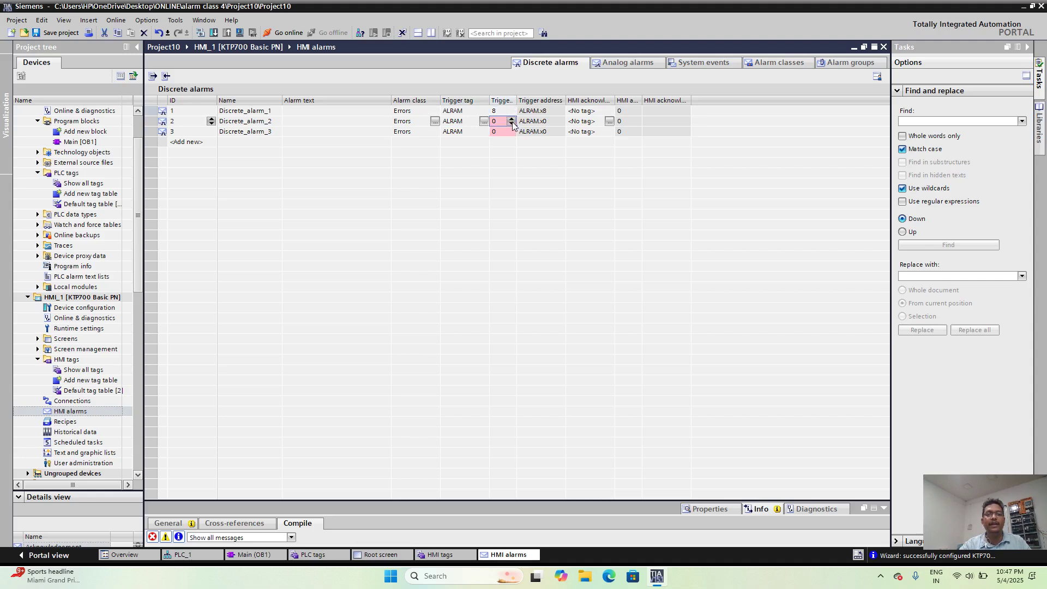
pyautogui.click(512, 119)
pyautogui.click(512, 119)
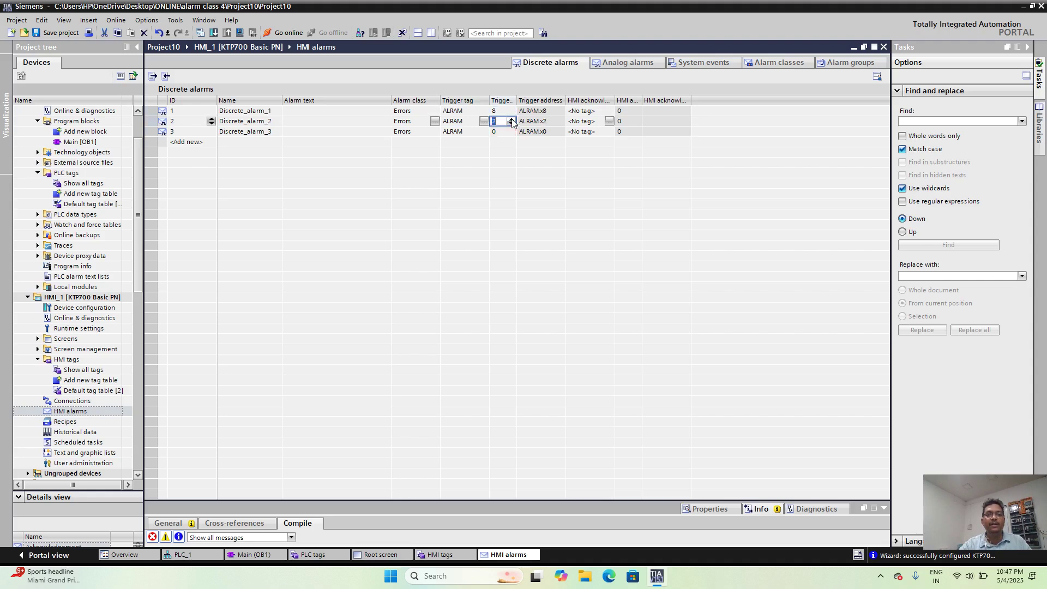
pyautogui.click(511, 120)
pyautogui.click(512, 120)
pyautogui.click(512, 120)
pyautogui.click(512, 120)
pyautogui.click(512, 120)
pyautogui.click(512, 120)
pyautogui.click(512, 124)
# Step: Set the trigger bit of Discrete_alarm_3 to 10 so its trigger address is ALRAM.x10
pyautogui.click(511, 132)
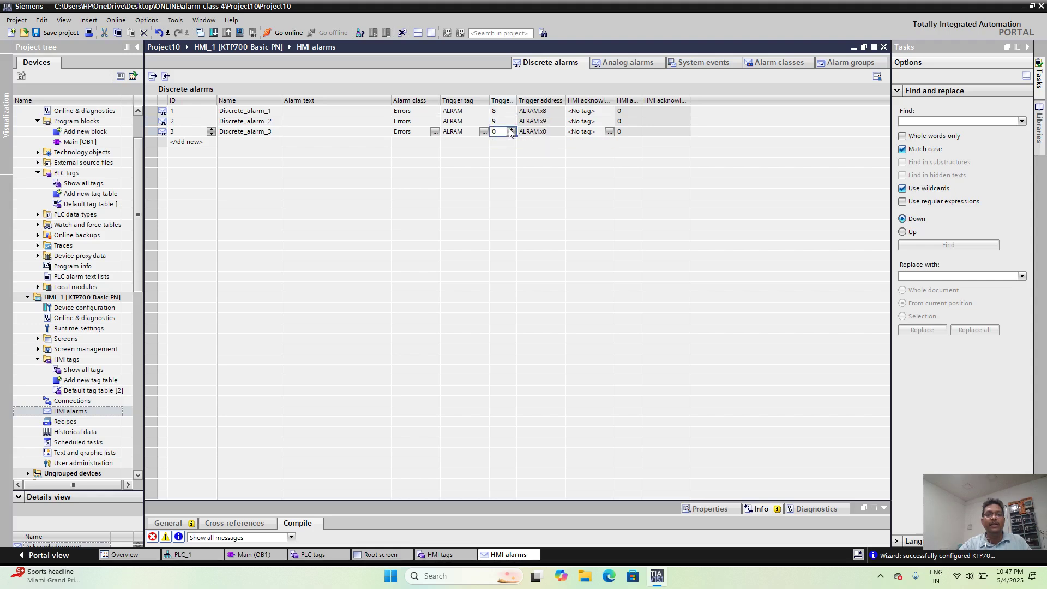
pyautogui.click(512, 130)
pyautogui.click(512, 130)
pyautogui.click(512, 129)
pyautogui.click(512, 130)
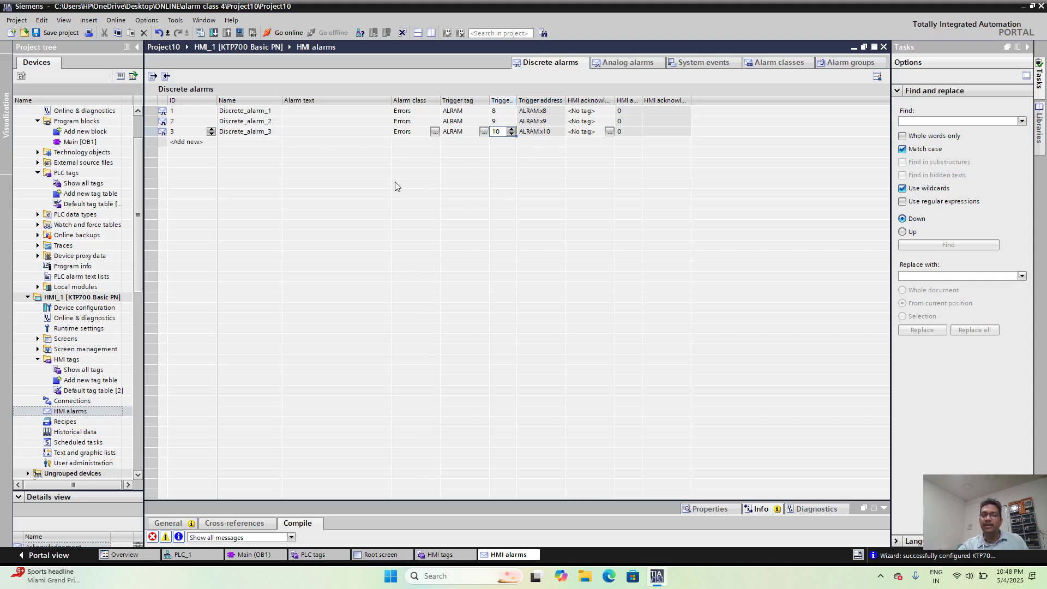
pyautogui.click(507, 112)
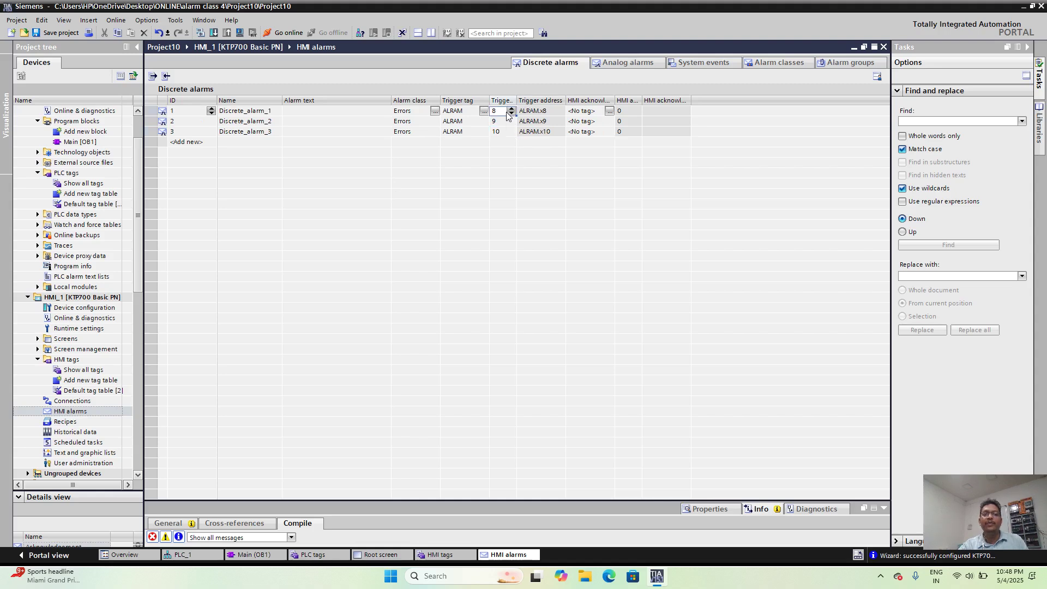
pyautogui.click(507, 122)
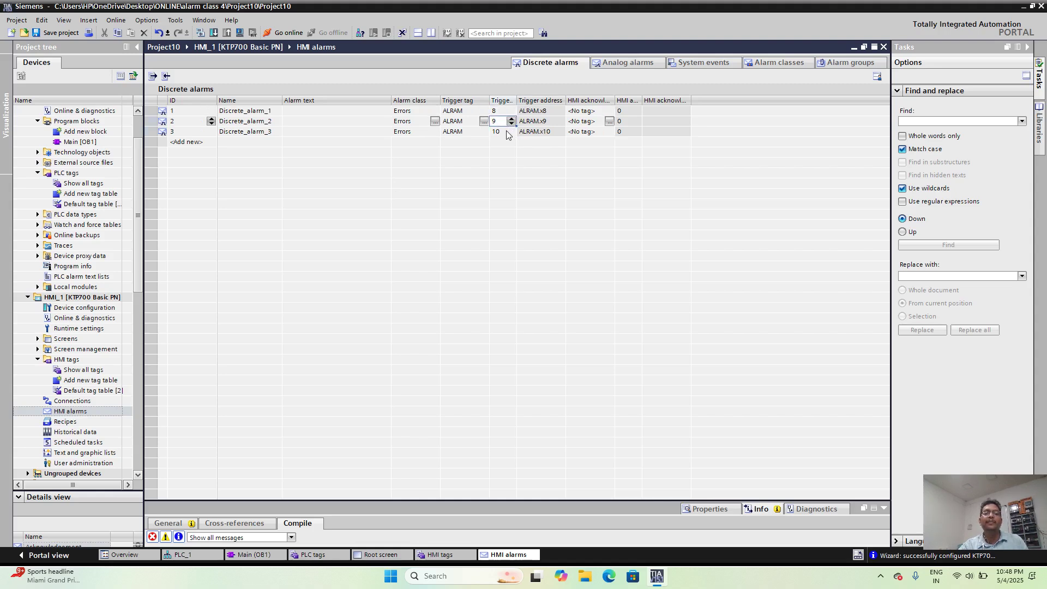
pyautogui.click(507, 133)
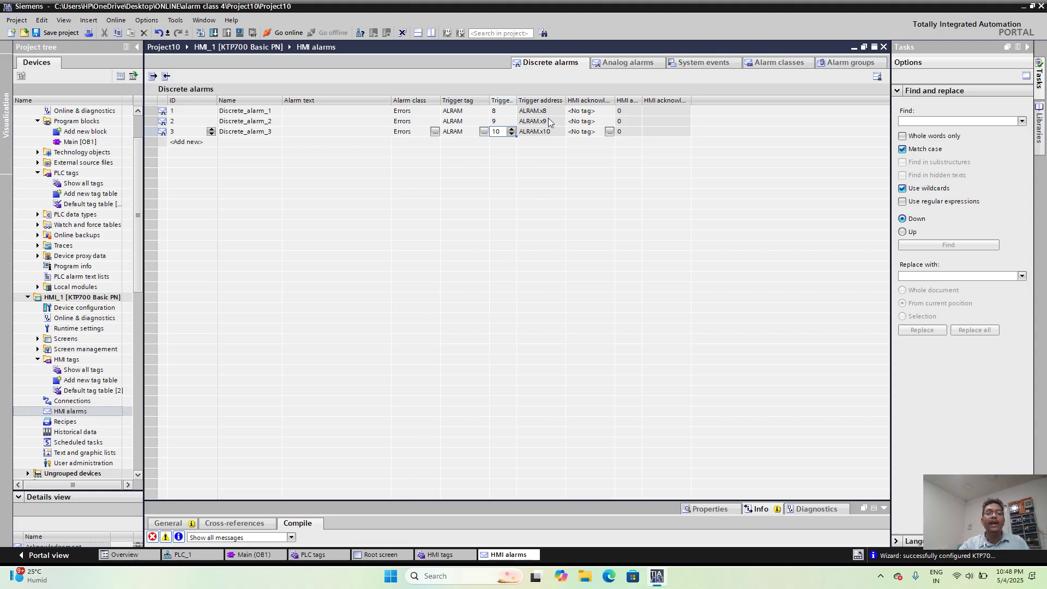
pyautogui.click(507, 112)
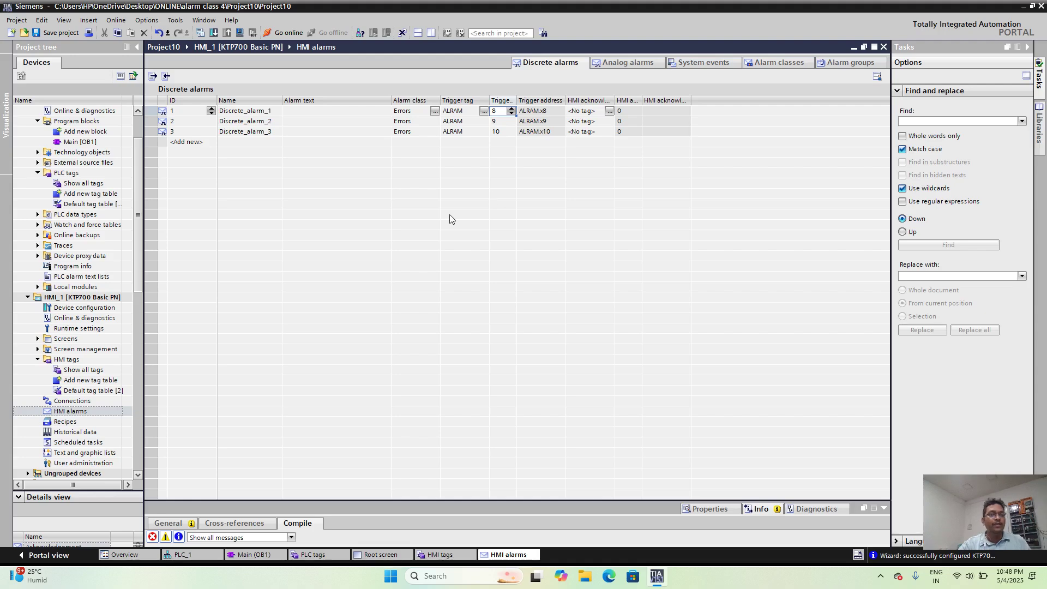
# Step: Open the Main [OB1] block of PLC_1 and compile the PLC program
pyautogui.doubleClick(82, 143)
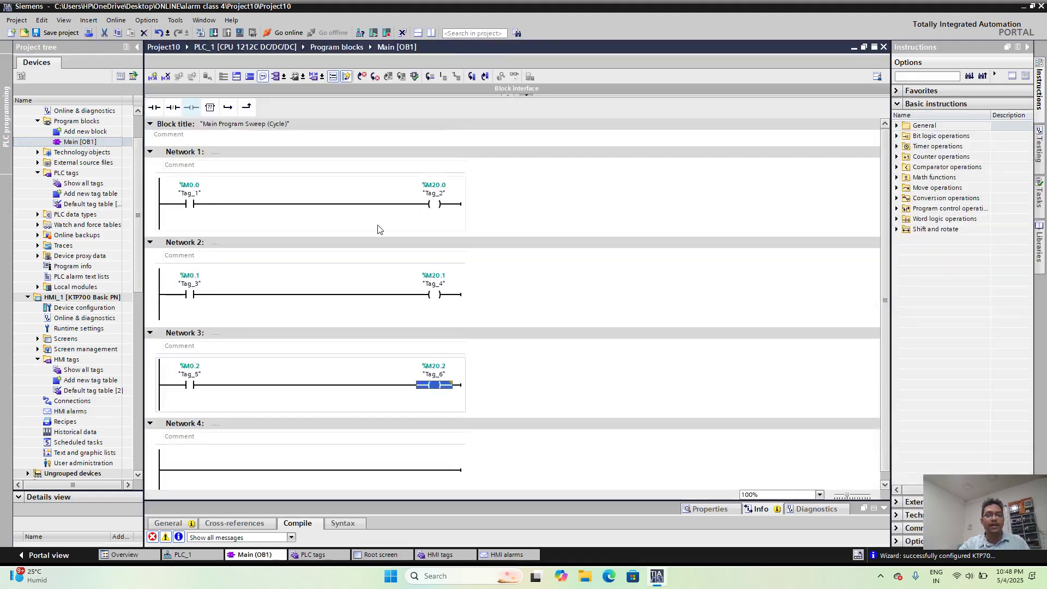
pyautogui.click(593, 263)
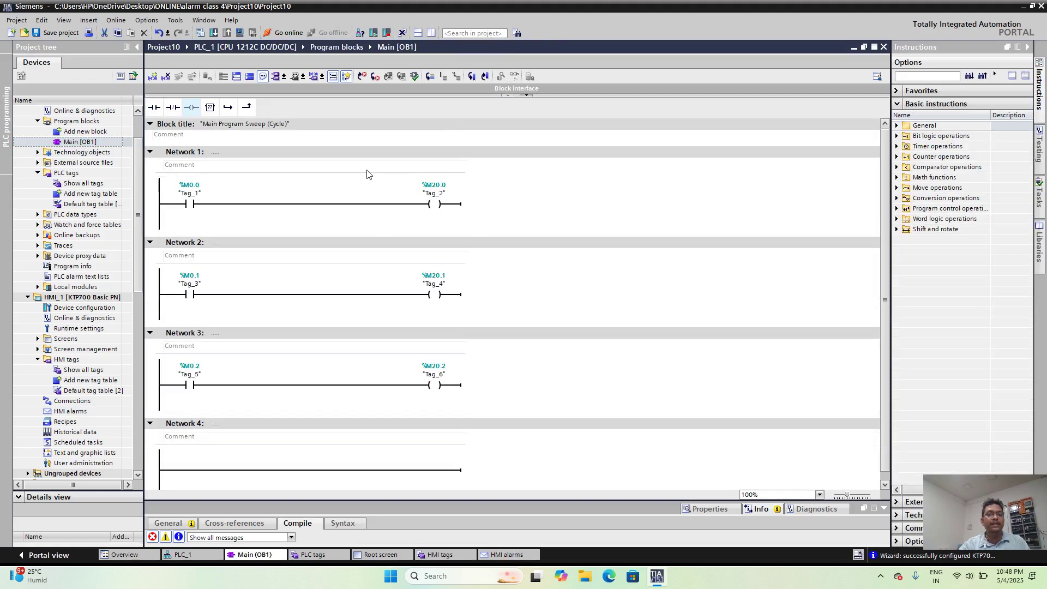
pyautogui.click(200, 32)
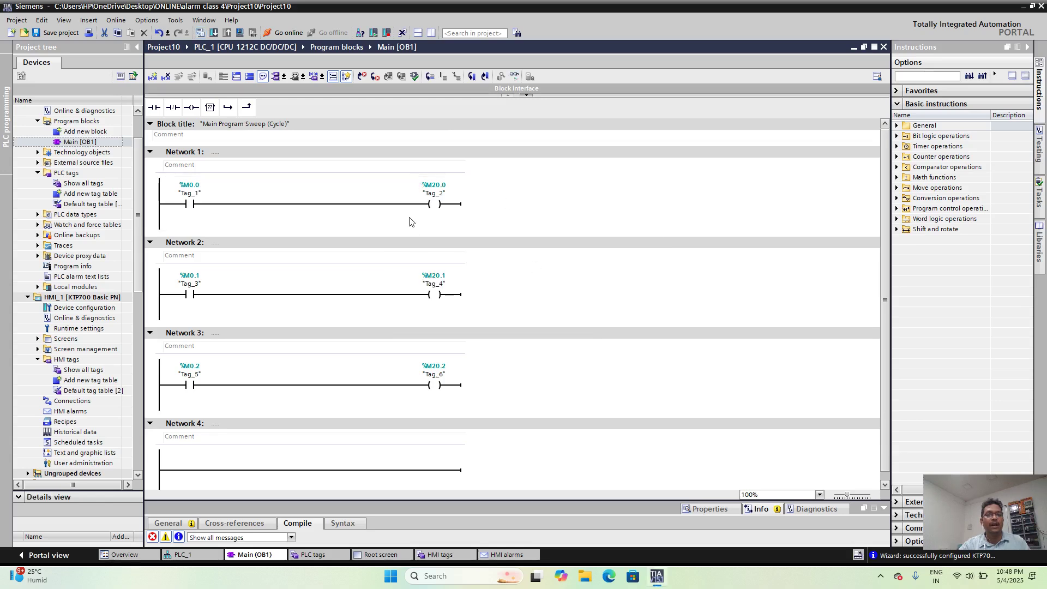
# Step: Start the PLC simulation with simulation support enabled and move the simulator window clear of the program editor
pyautogui.click(240, 33)
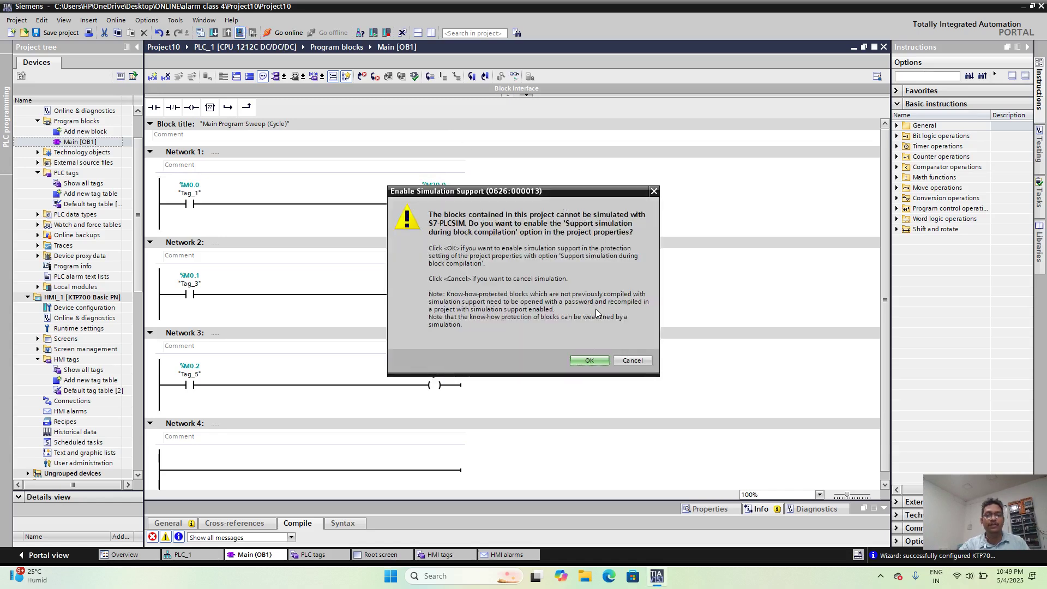
pyautogui.click(597, 361)
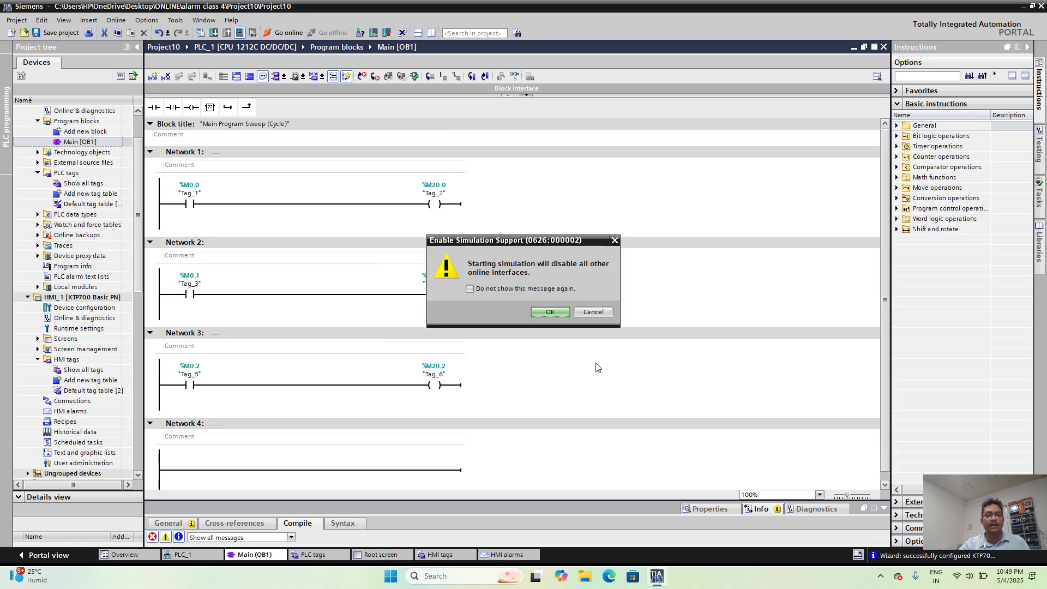
pyautogui.click(557, 312)
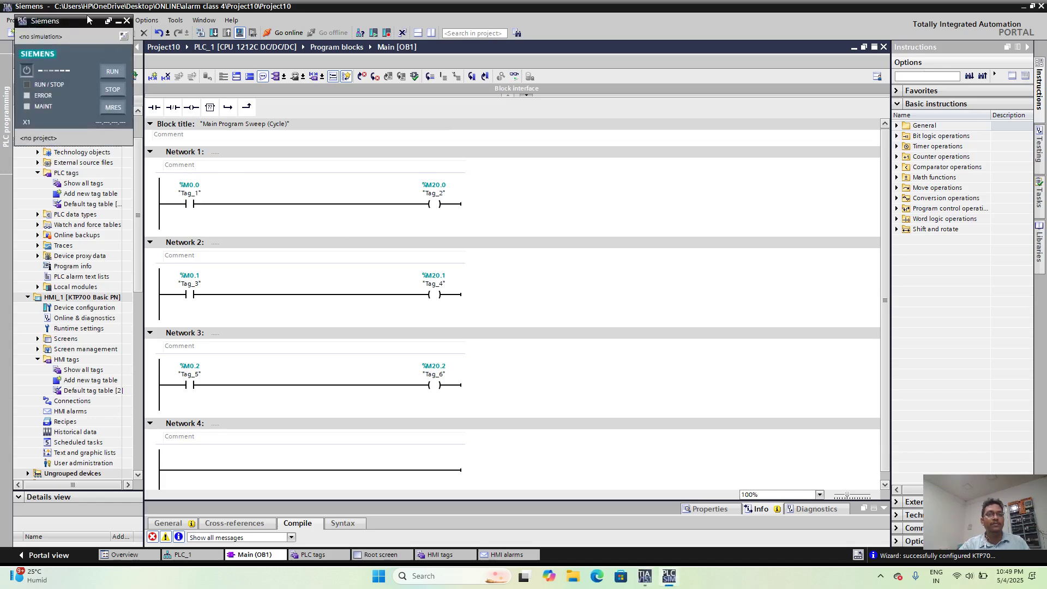
pyautogui.moveTo(87, 21); pyautogui.dragTo(975, 275)
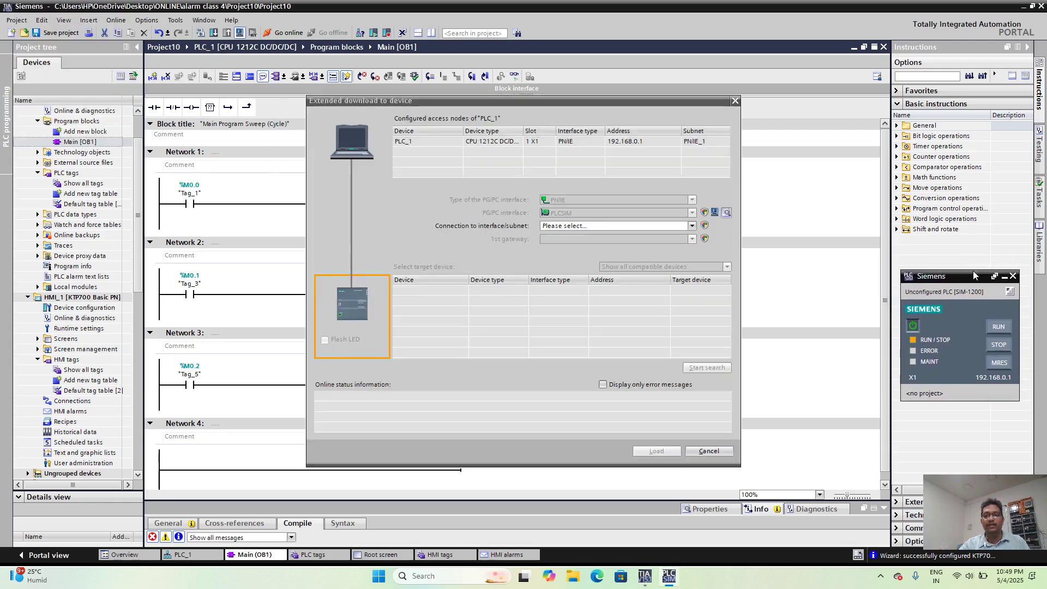
# Step: Set the download connection to subnet PN/IE_1 and search for the simulated target device
pyautogui.click(692, 226)
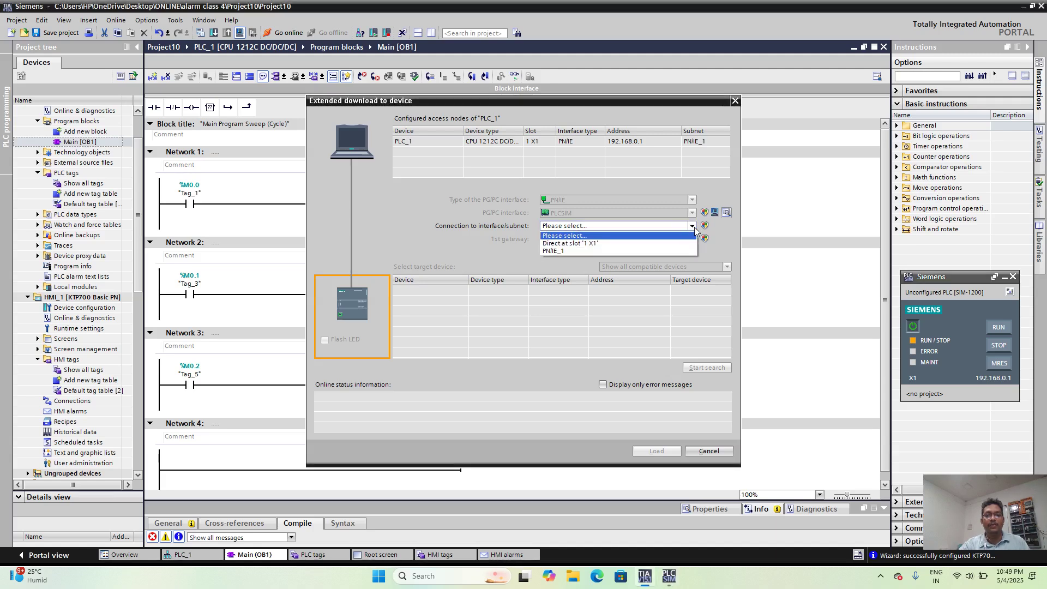
pyautogui.click(646, 249)
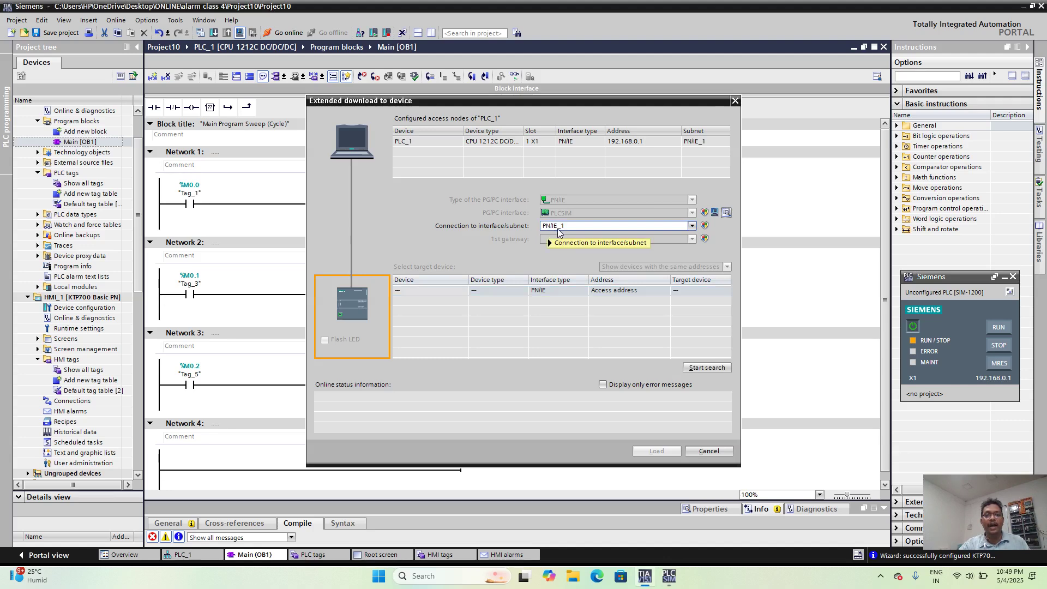
pyautogui.click(702, 369)
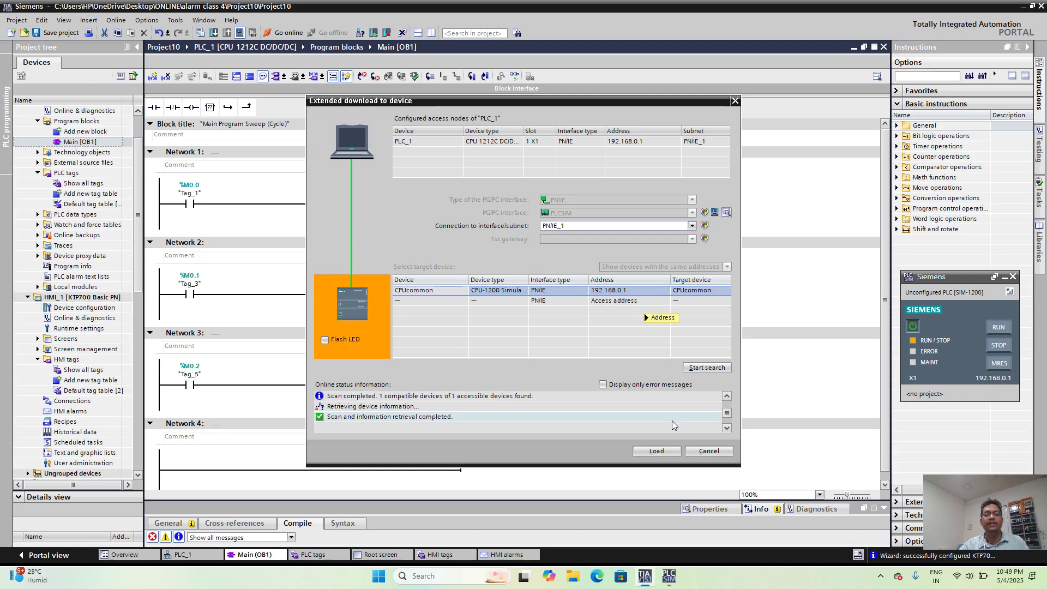
# Step: Load PLC_1 into the simulated CPU and finish the download with the Start module action
pyautogui.click(657, 451)
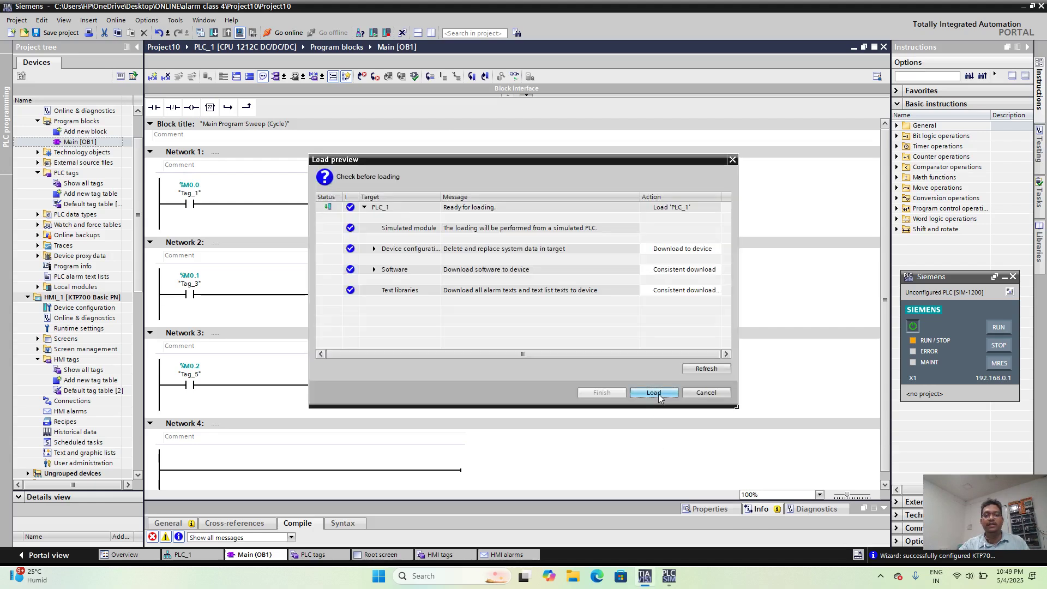
pyautogui.click(654, 393)
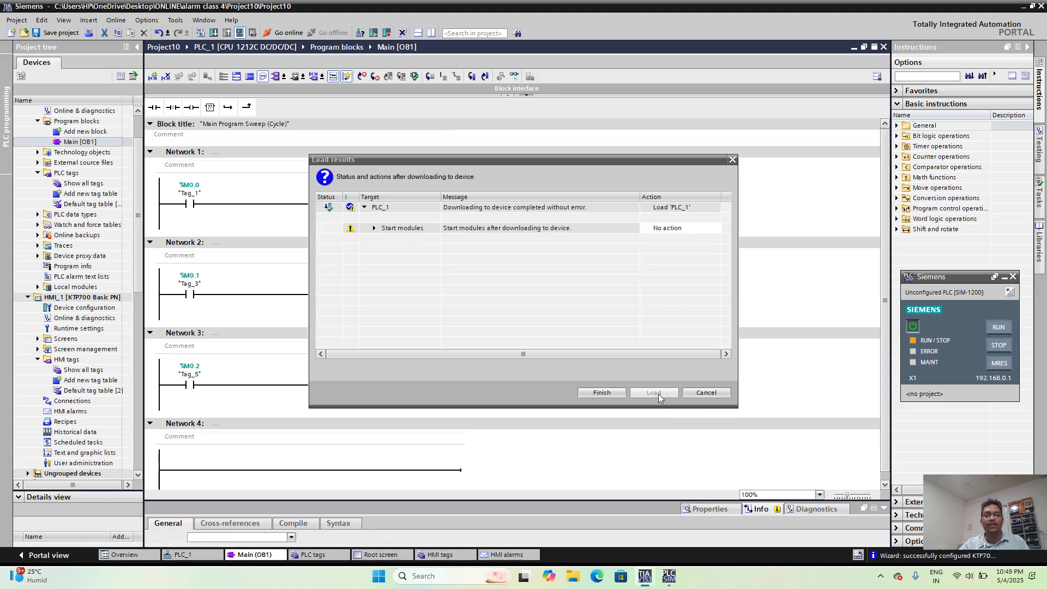
pyautogui.click(704, 229)
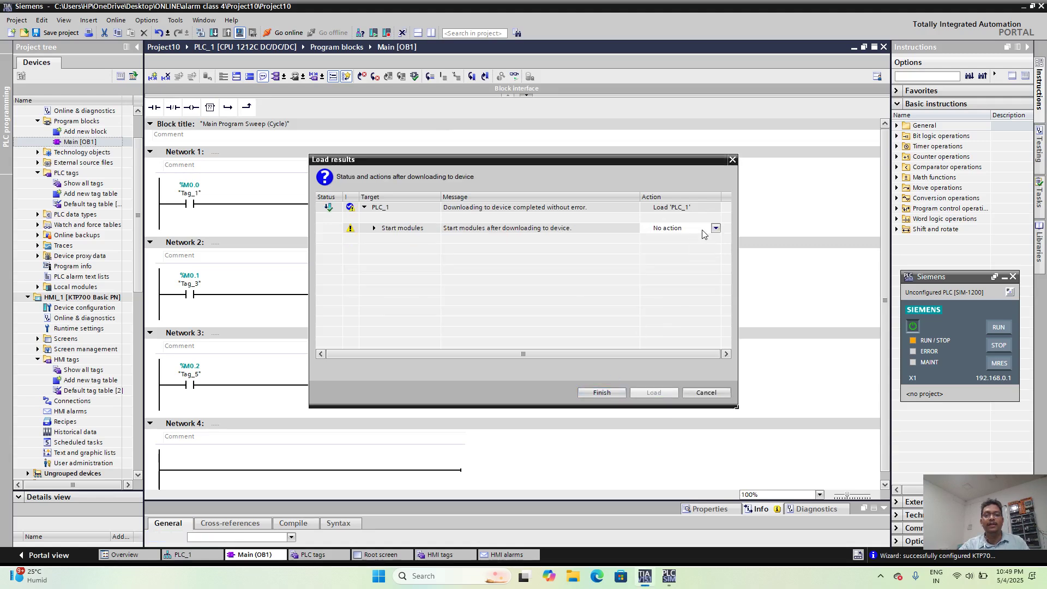
pyautogui.click(716, 228)
pyautogui.click(692, 245)
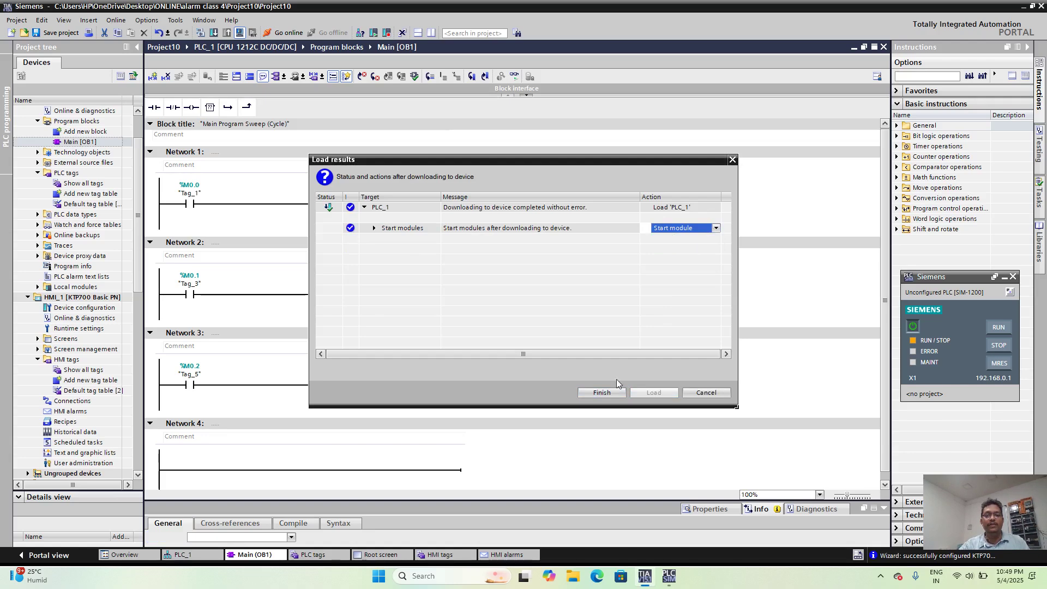
pyautogui.click(611, 392)
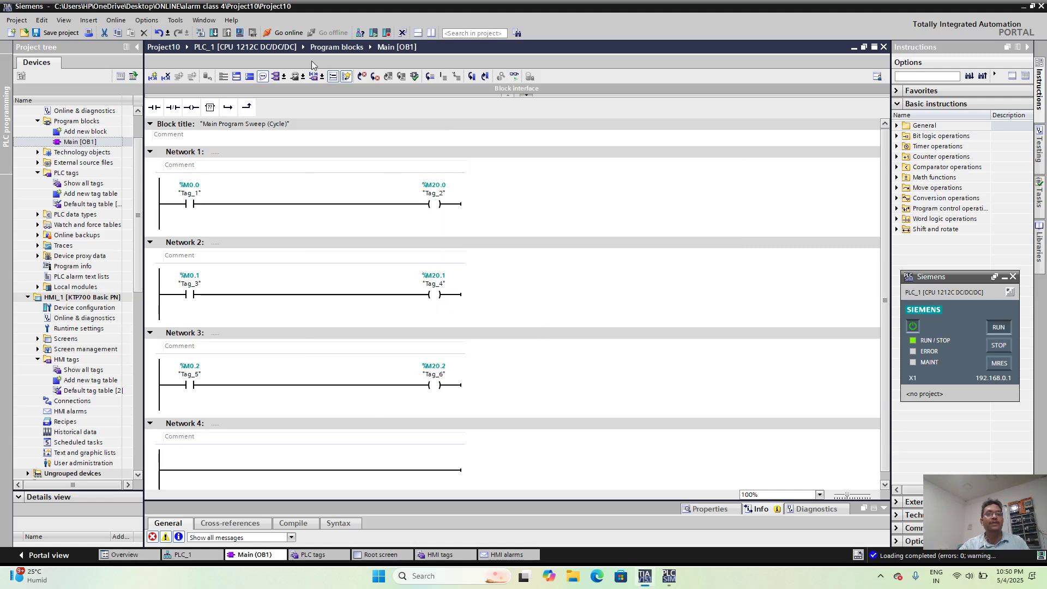
# Step: Go online with PLC_1 and turn on monitoring of the Main [OB1] networks
pyautogui.click(279, 32)
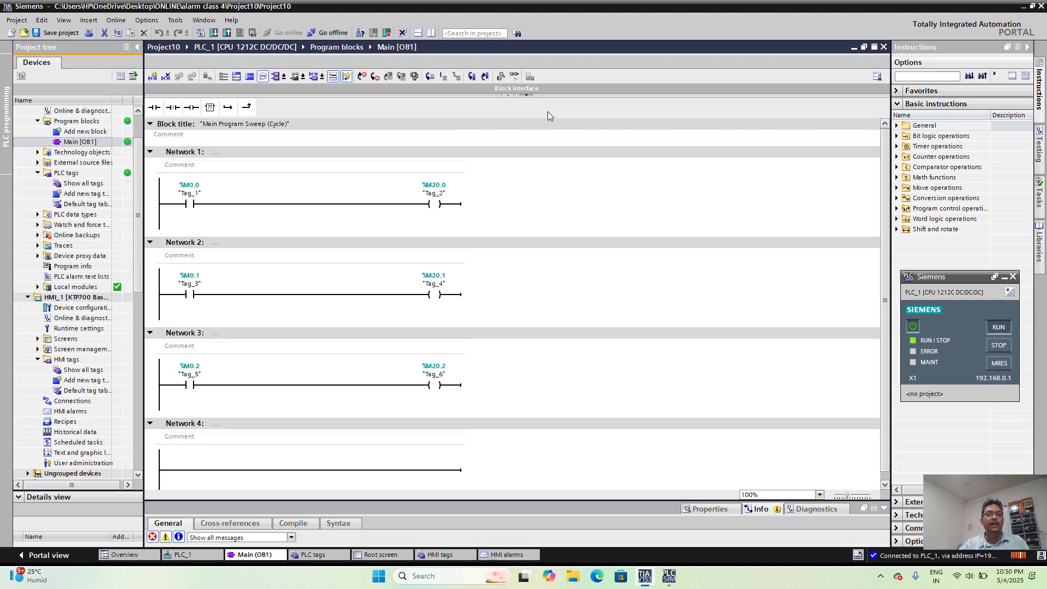
pyautogui.click(513, 79)
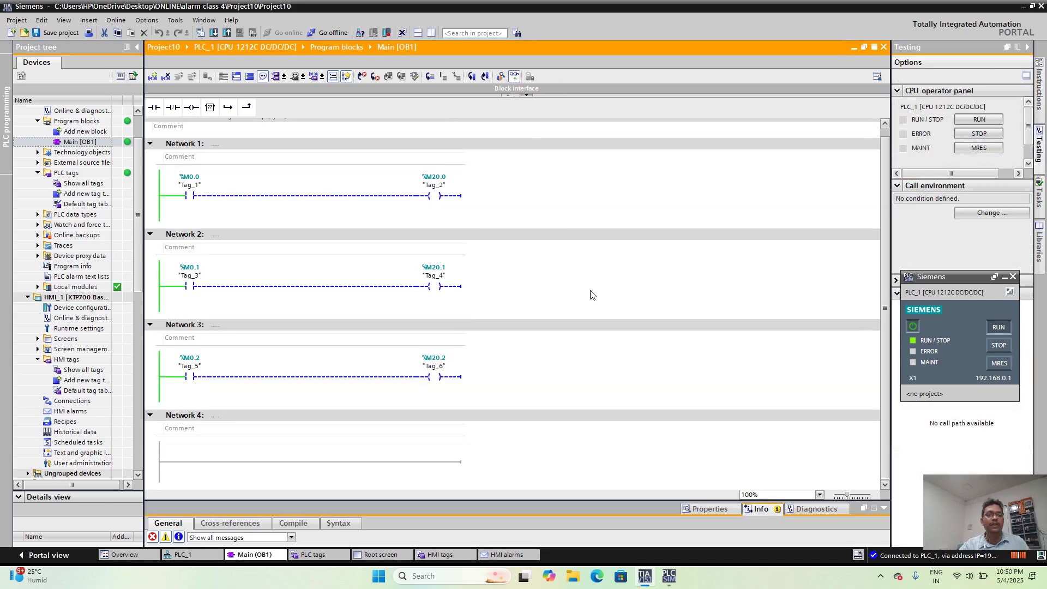
# Step: Open the Root screen of HMI_1 and compile the HMI
pyautogui.scroll(-4, 144, 294)
pyautogui.scroll(-2, 144, 295)
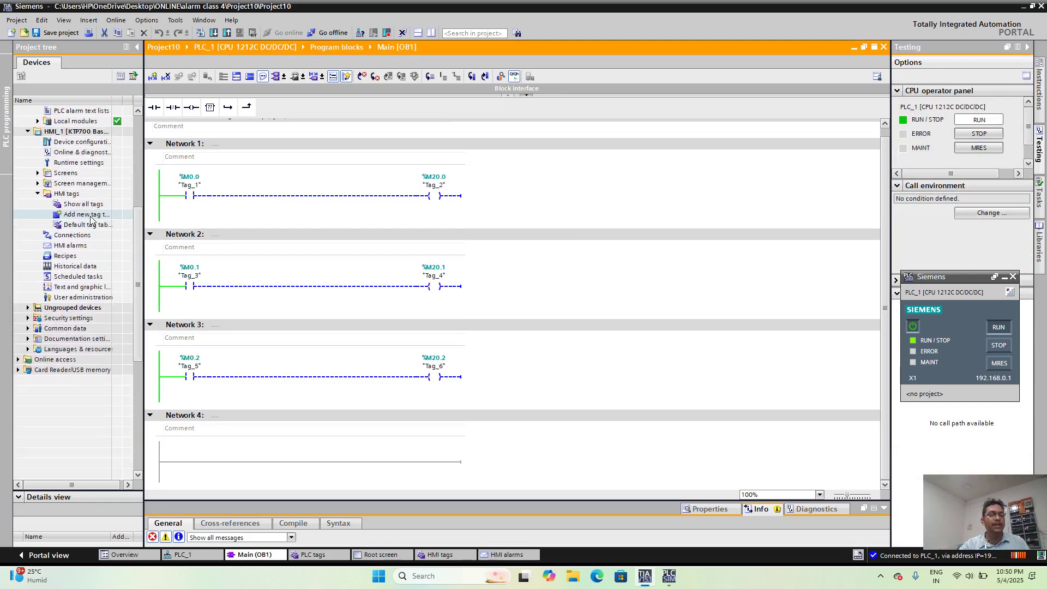
pyautogui.click(39, 180)
pyautogui.click(38, 173)
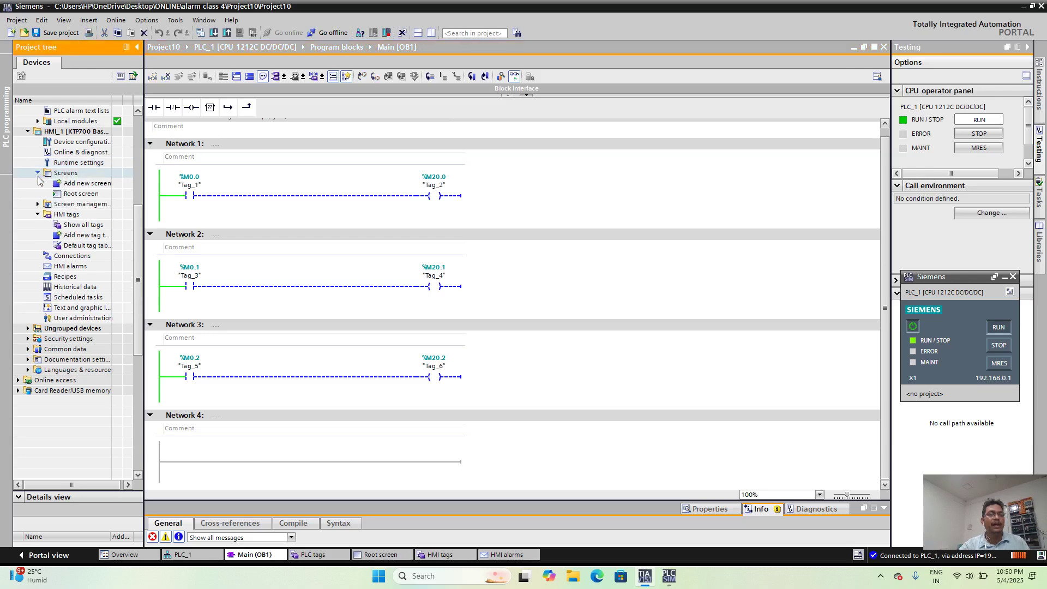
pyautogui.doubleClick(93, 195)
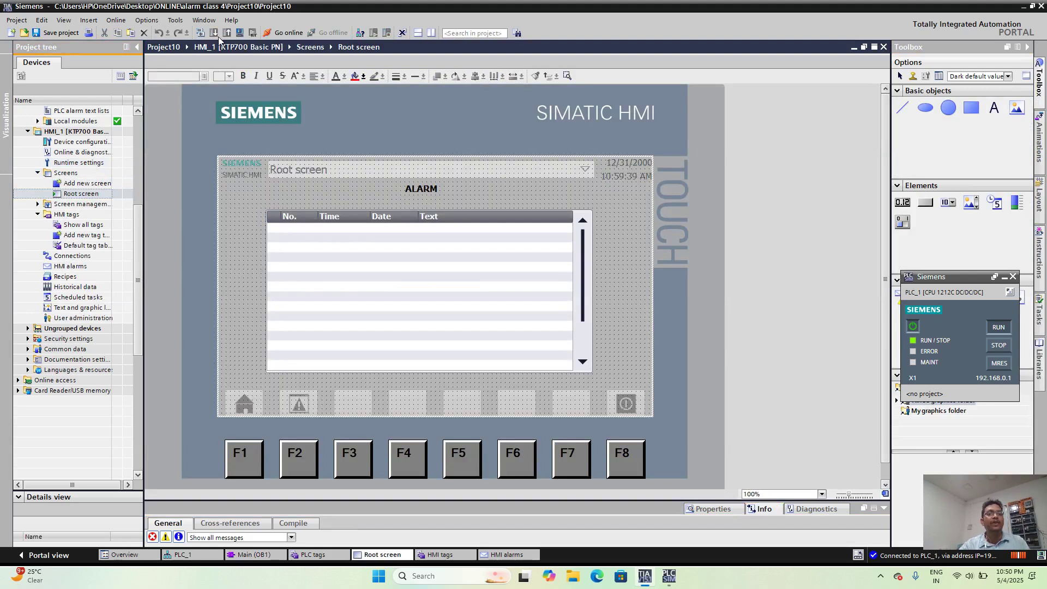
pyautogui.click(201, 34)
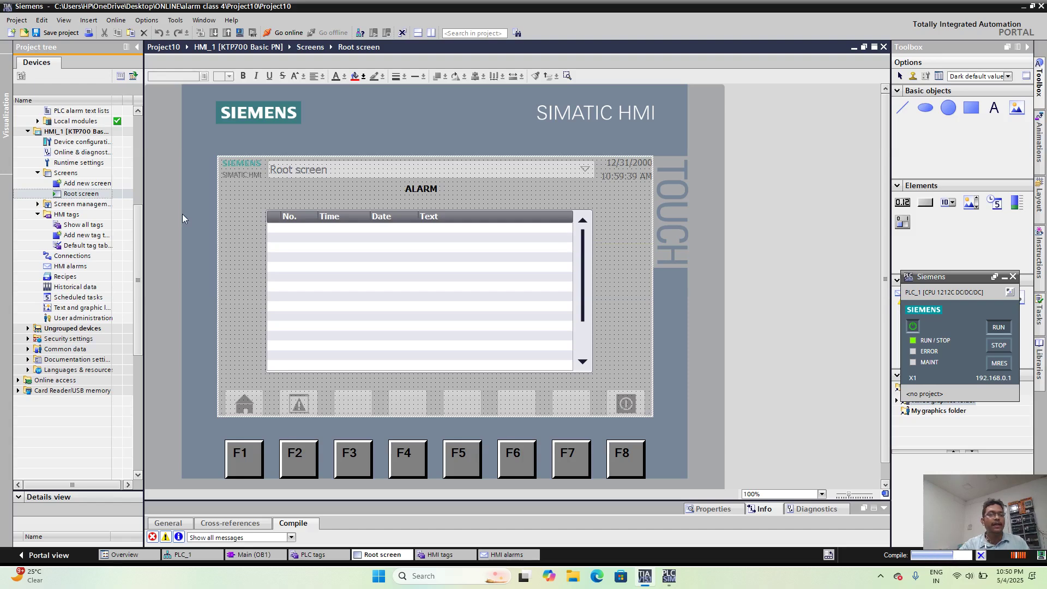
# Step: Review the discrete alarms of HMI_1 and the matching ladder networks in Main [OB1]
pyautogui.click(82, 267)
pyautogui.doubleClick(82, 267)
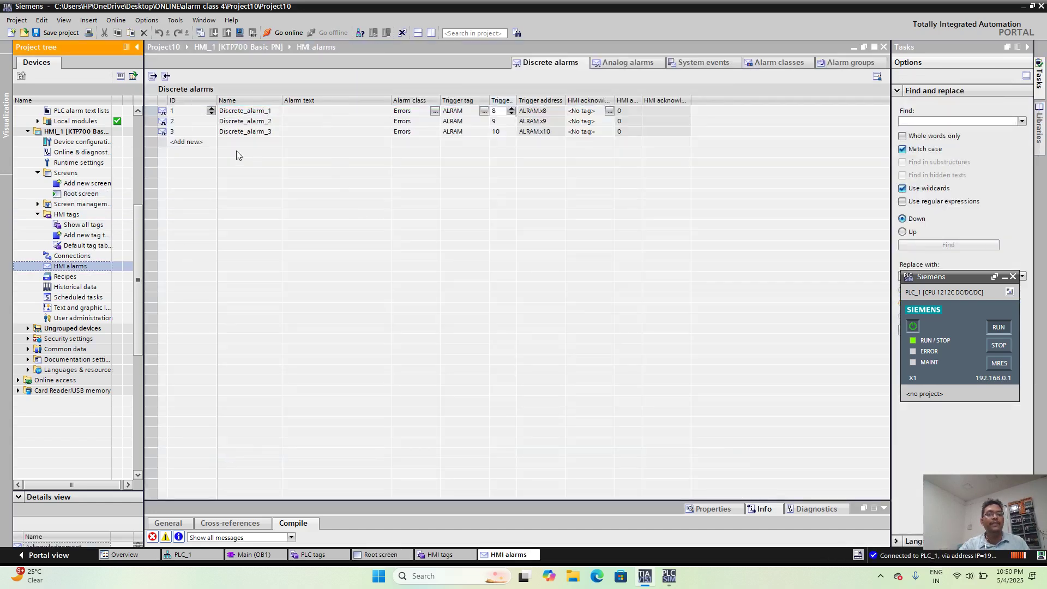
pyautogui.doubleClick(315, 110)
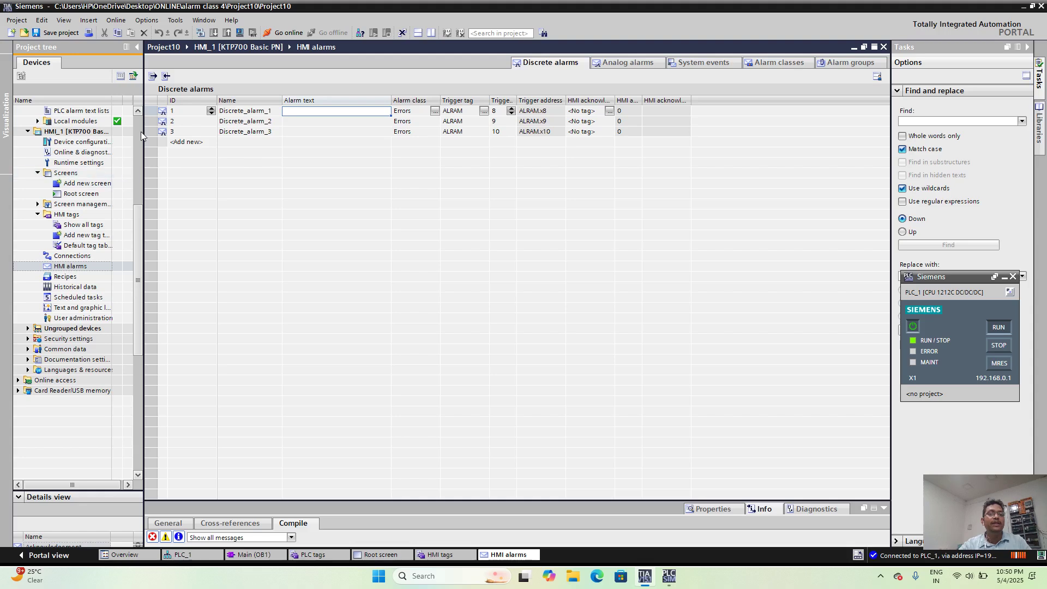
pyautogui.scroll(7, 96, 197)
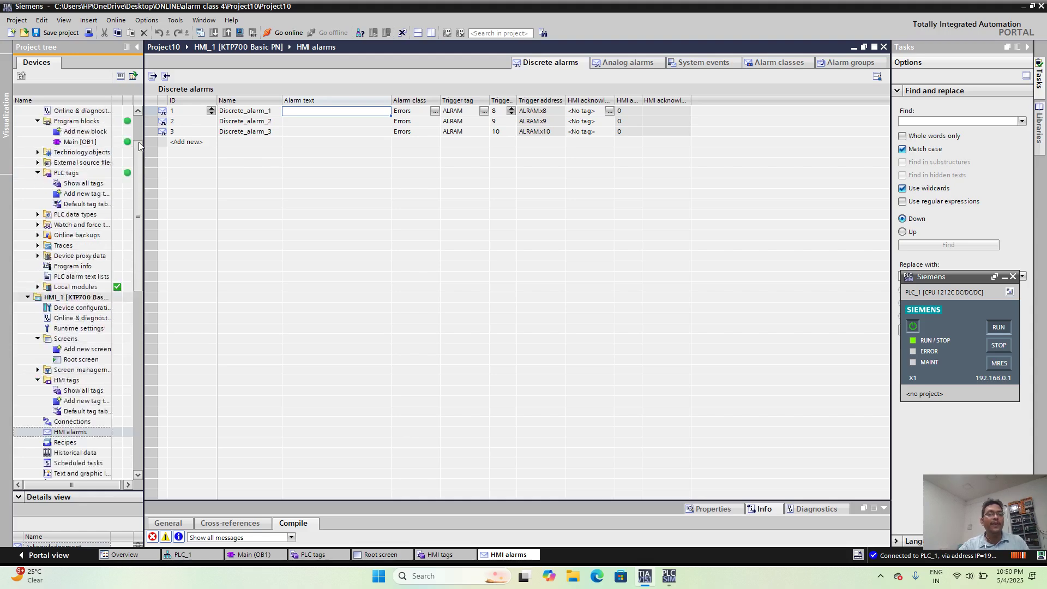
pyautogui.doubleClick(96, 195)
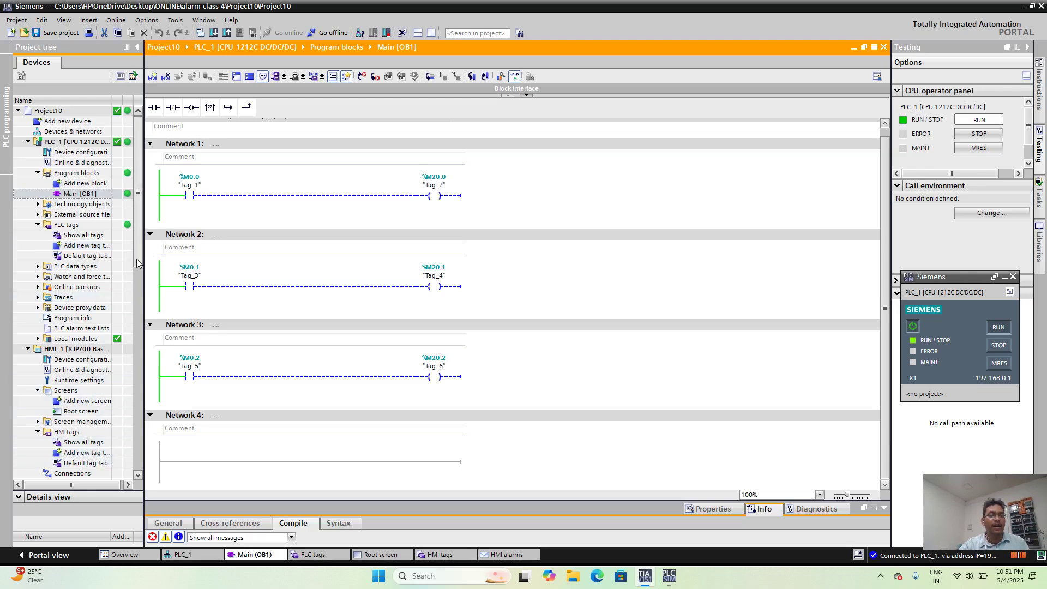
pyautogui.moveTo(140, 271); pyautogui.dragTo(142, 307)
# Step: In the HMI alarms, set the alarm text of Discrete_alarm_1 to EMERGENCY PRESSED
pyautogui.doubleClick(97, 381)
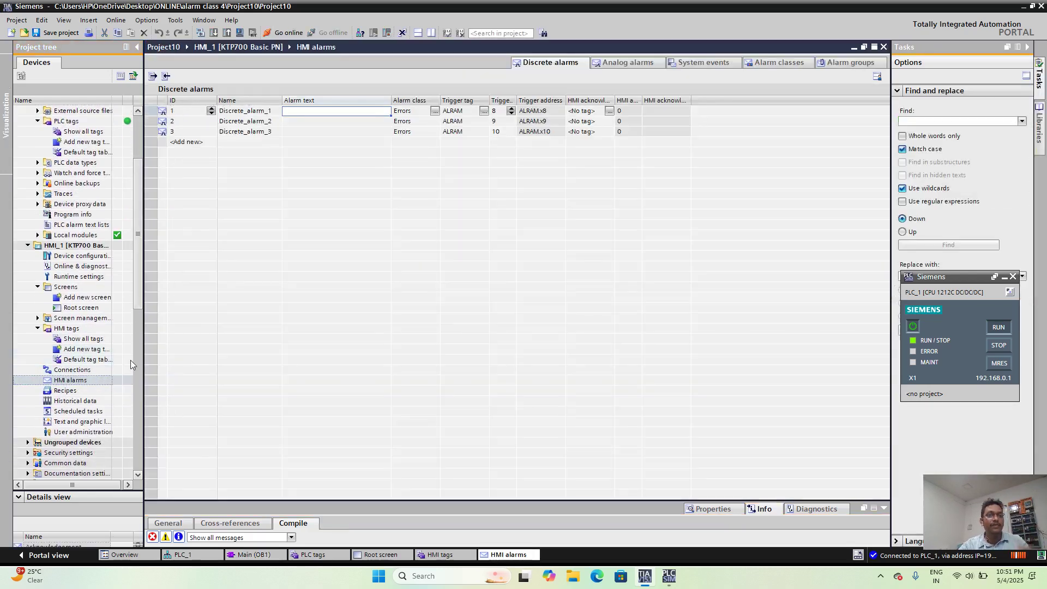
pyautogui.click(315, 113)
pyautogui.write('EMERG')
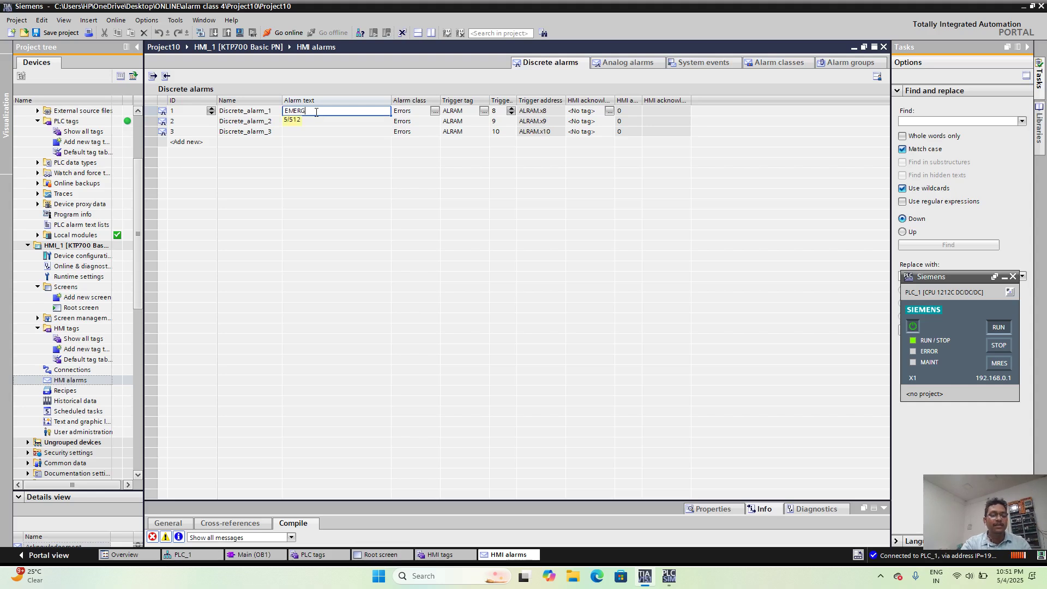
pyautogui.write('ENCY PRESED')
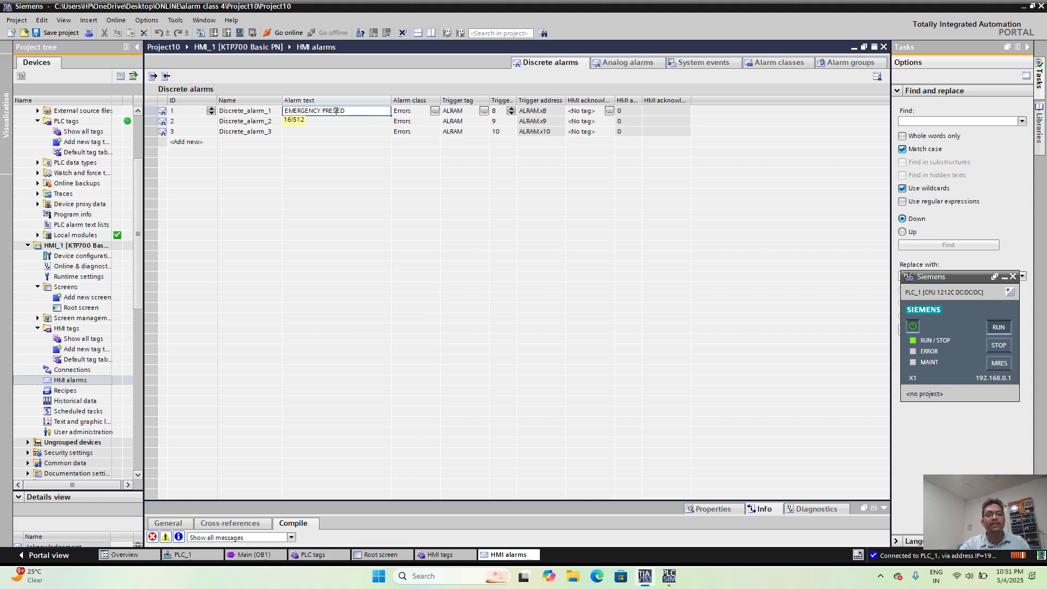
pyautogui.click(336, 112)
pyautogui.write('SED')
# Step: Set the alarm texts of Discrete_alarm_2 to LOW PRESSURE and Discrete_alarm_3 to HIGH TEMP
pyautogui.click(359, 121)
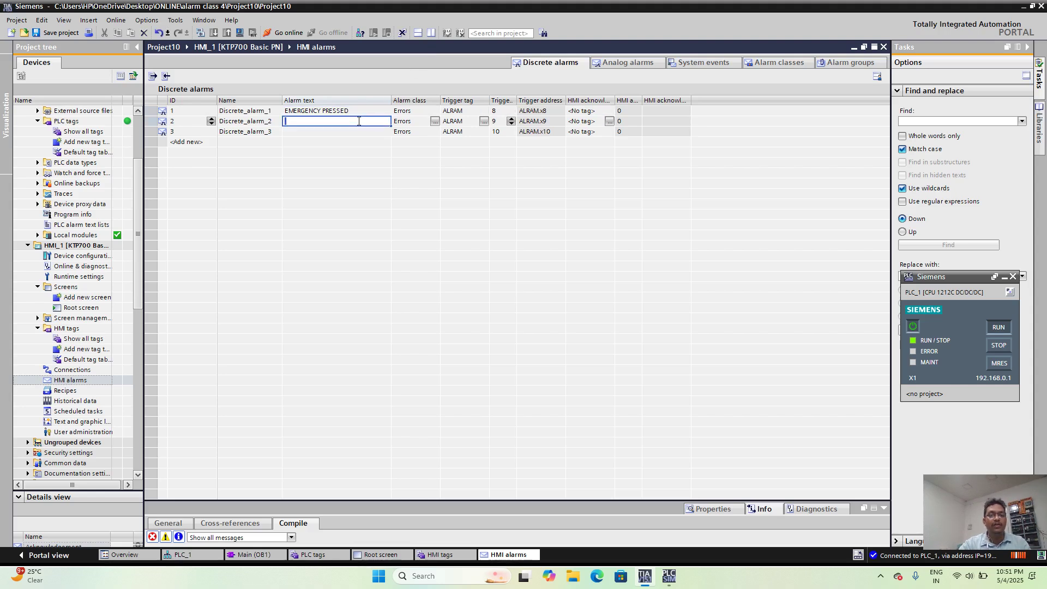
pyautogui.write('LOW')
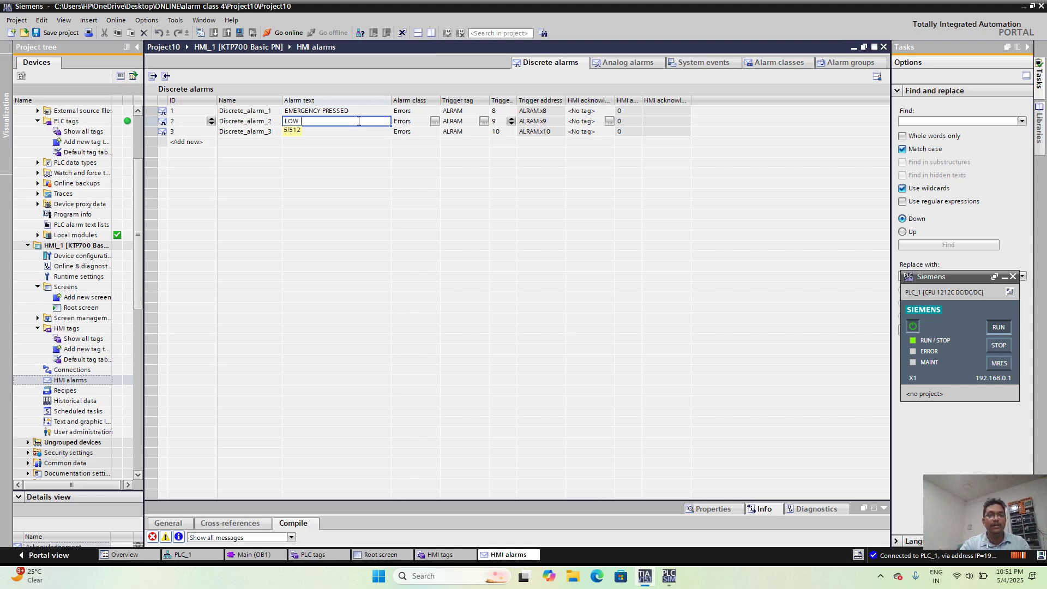
pyautogui.write(' PRESSURE')
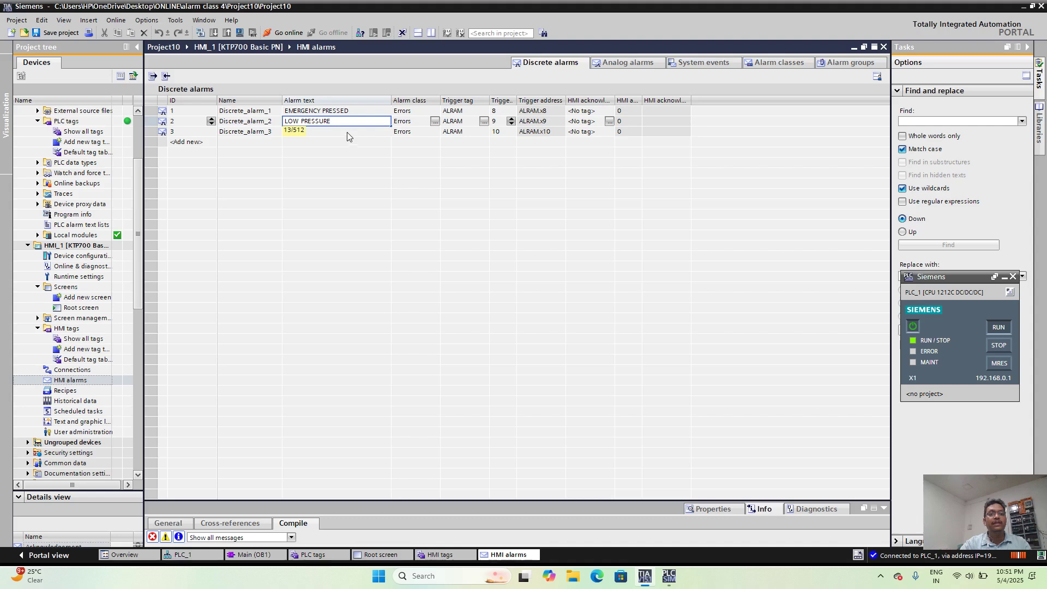
pyautogui.click(348, 131)
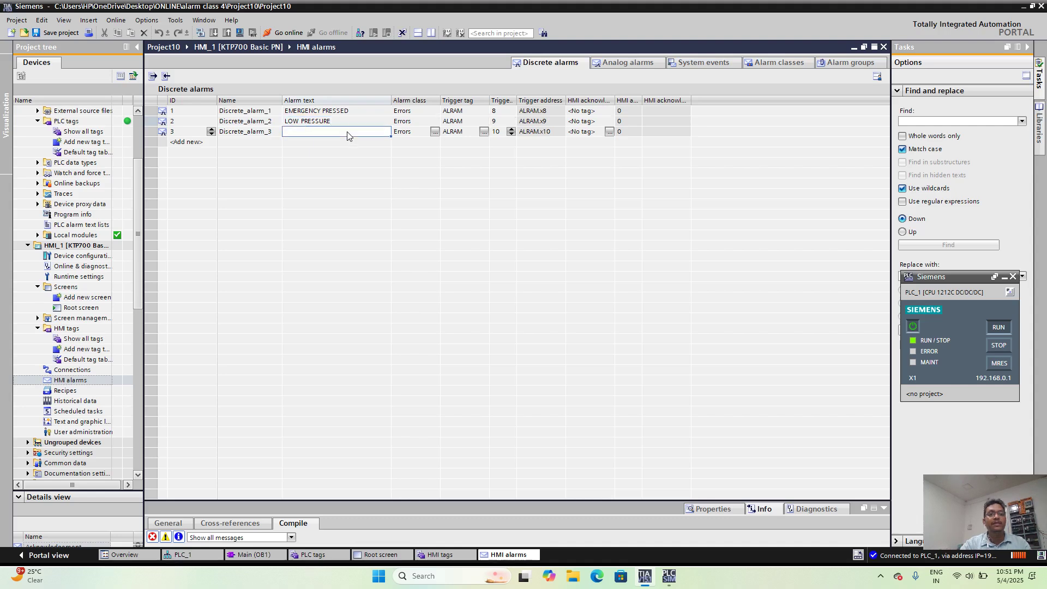
pyautogui.write('HIGH TEMP')
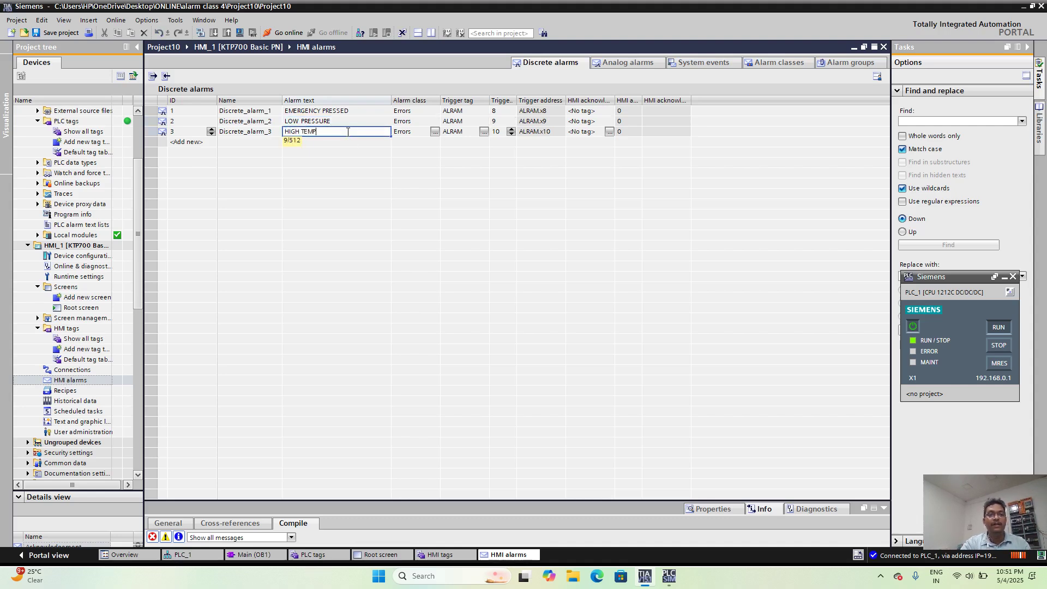
pyautogui.click(381, 217)
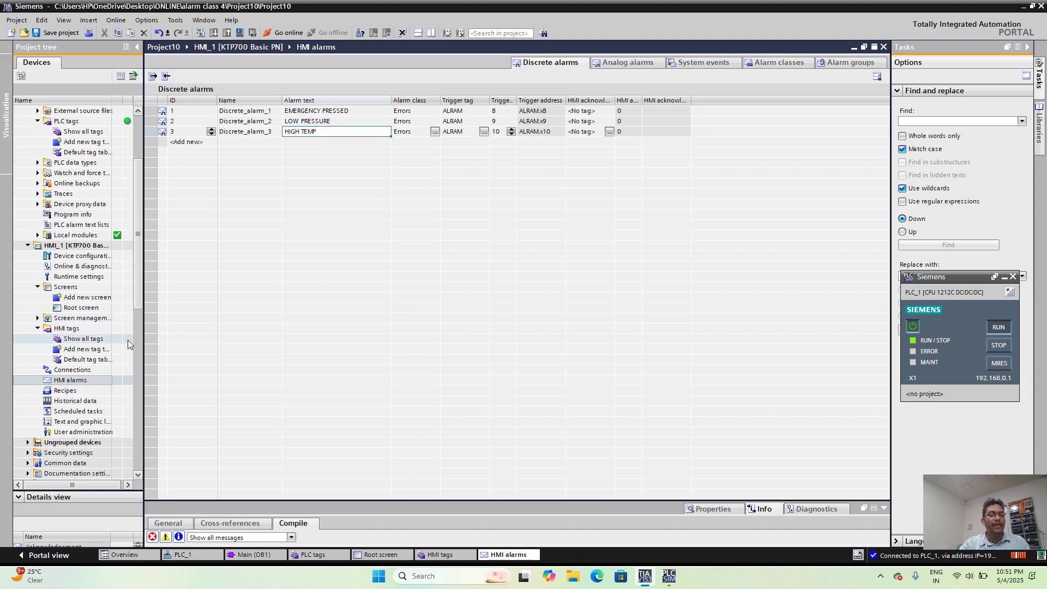
# Step: Compile the HMI from the Root screen and start its runtime simulation
pyautogui.doubleClick(98, 309)
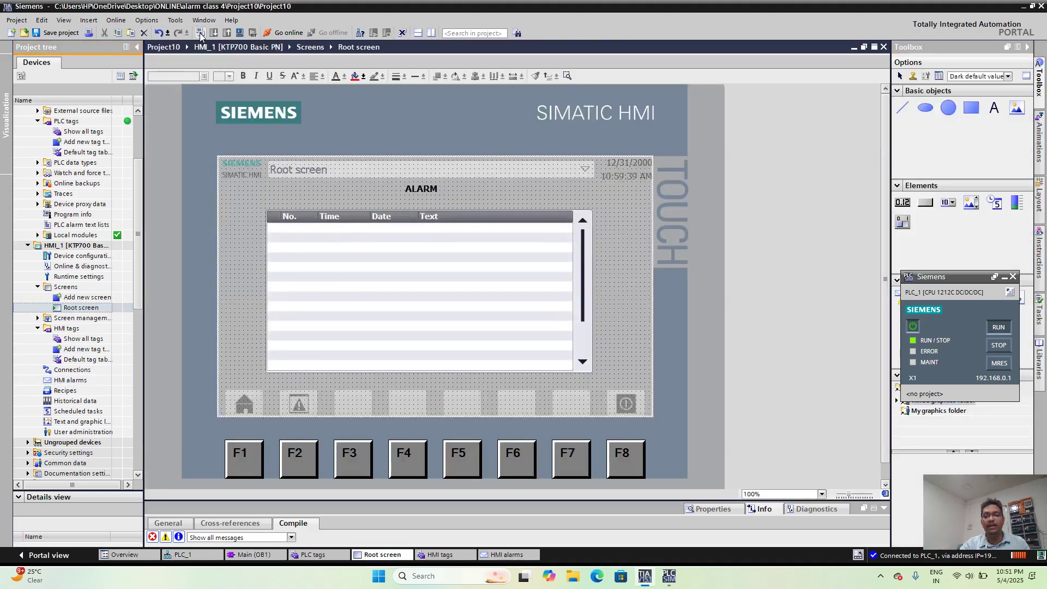
pyautogui.click(199, 33)
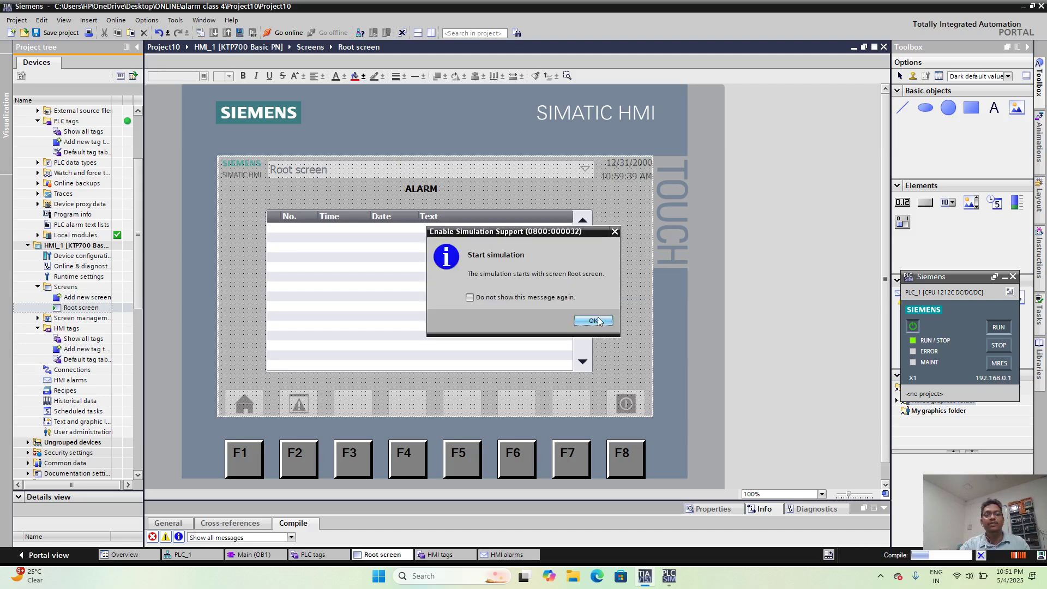
pyautogui.click(594, 321)
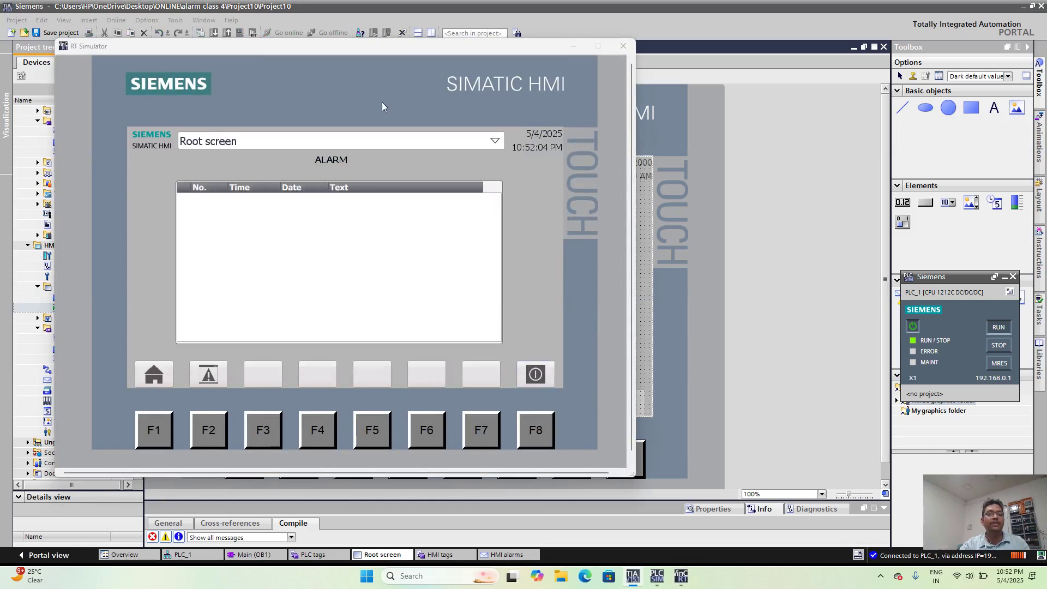
# Step: Arrange the Main [OB1] networks and the RT Simulator side by side, minimizing the simulated CPU window and narrowing the project tree
pyautogui.moveTo(329, 48); pyautogui.dragTo(719, 93)
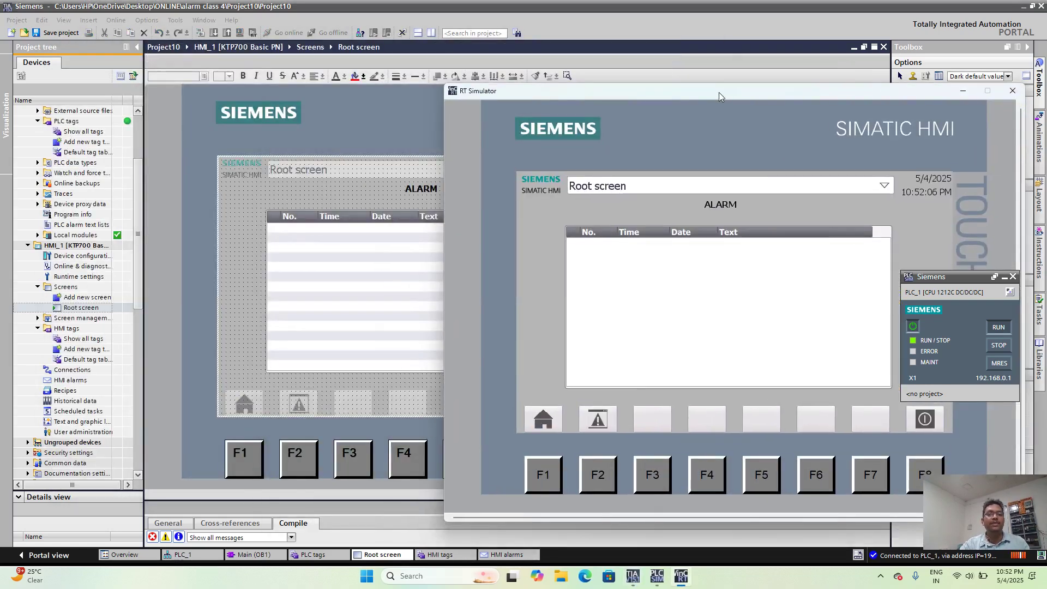
pyautogui.click(1005, 277)
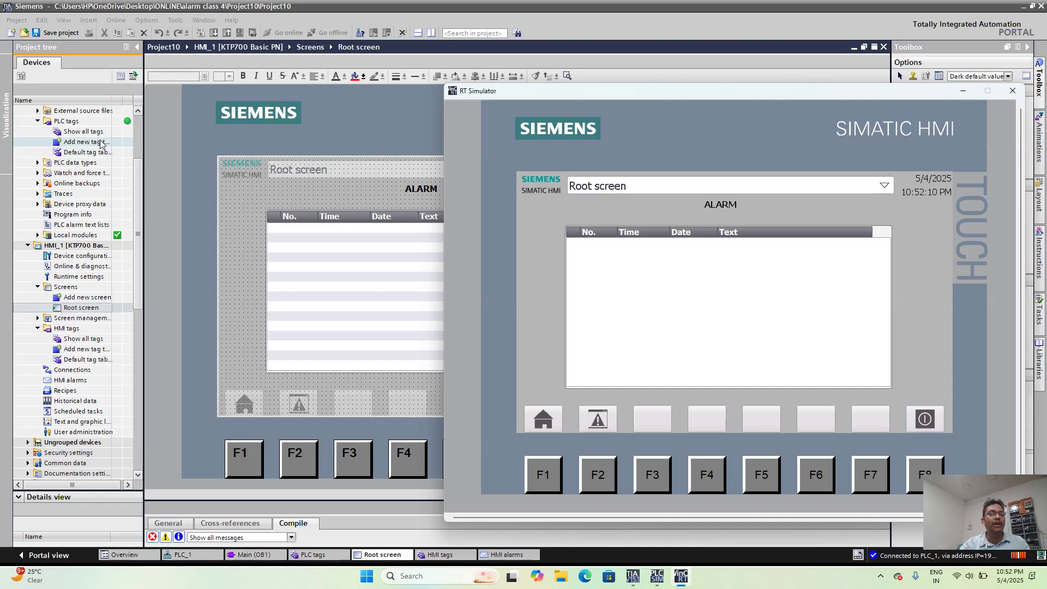
pyautogui.moveTo(140, 174); pyautogui.dragTo(140, 116)
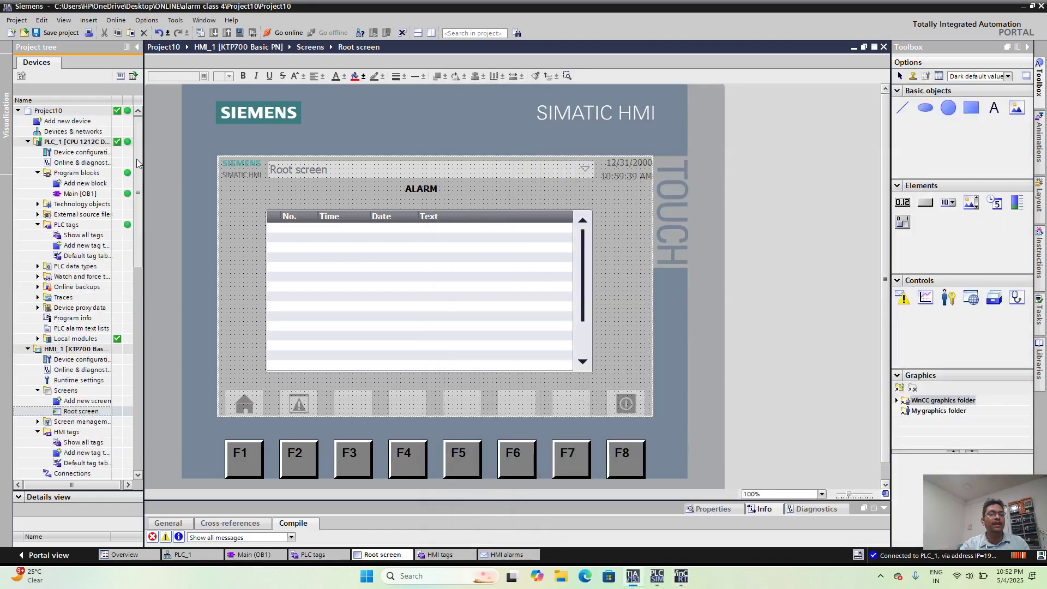
pyautogui.doubleClick(81, 194)
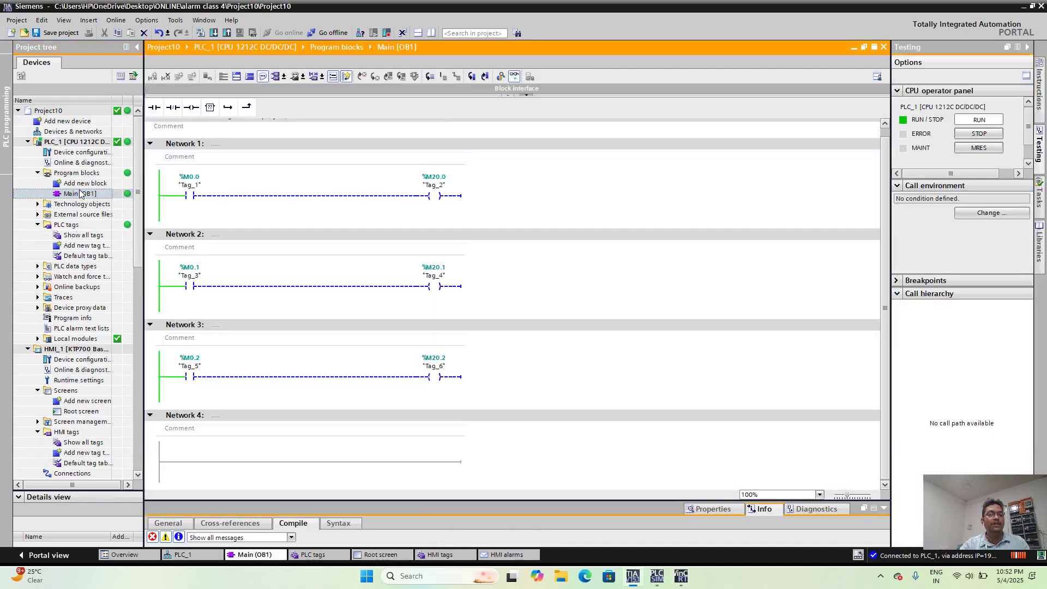
pyautogui.click(1034, 5)
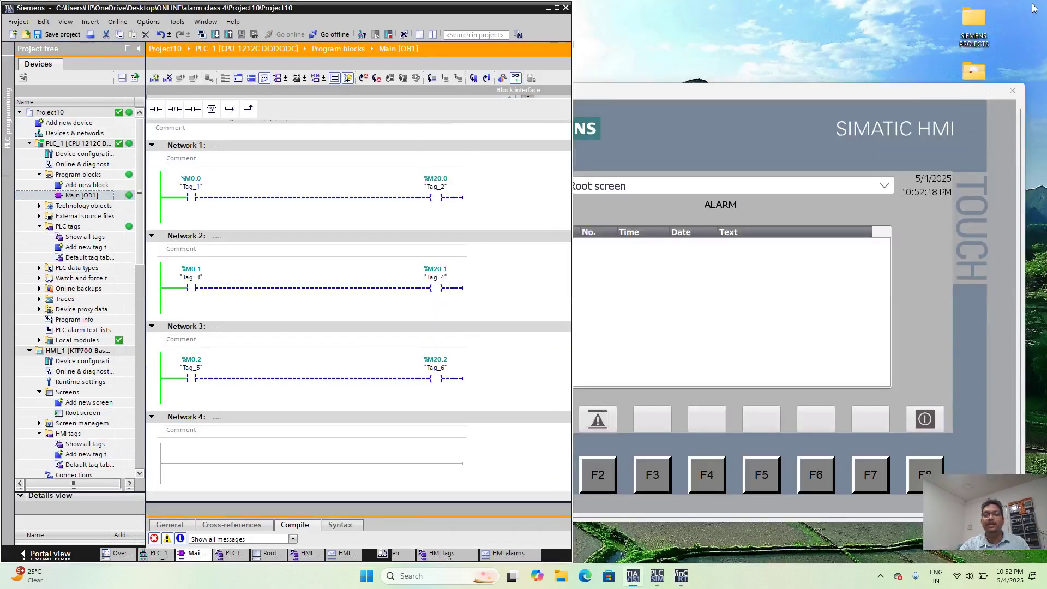
pyautogui.moveTo(770, 100); pyautogui.dragTo(894, 18)
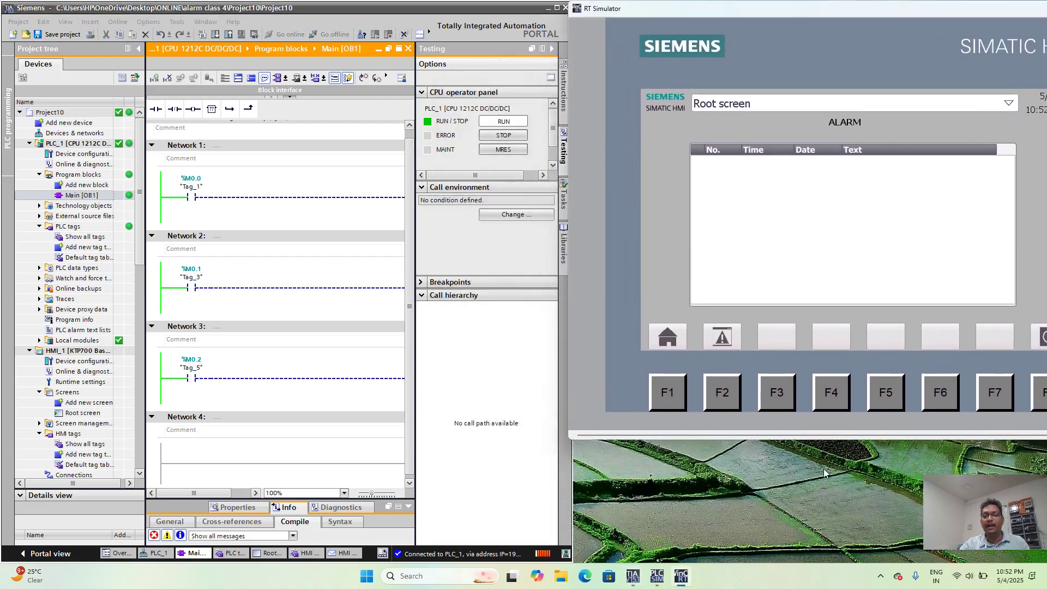
pyautogui.moveTo(823, 439); pyautogui.dragTo(807, 560)
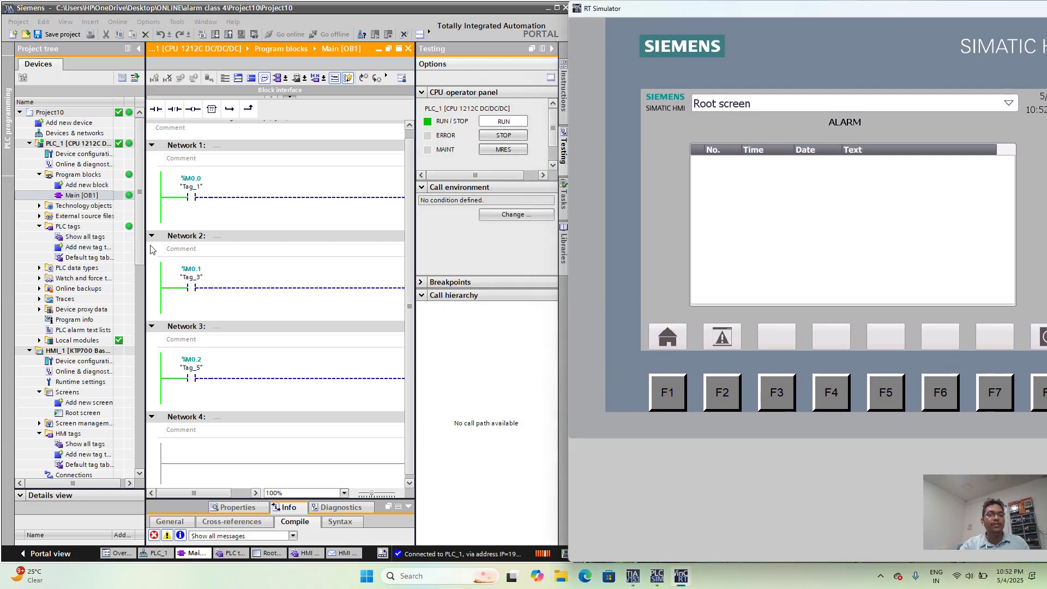
pyautogui.moveTo(144, 249); pyautogui.dragTo(71, 244)
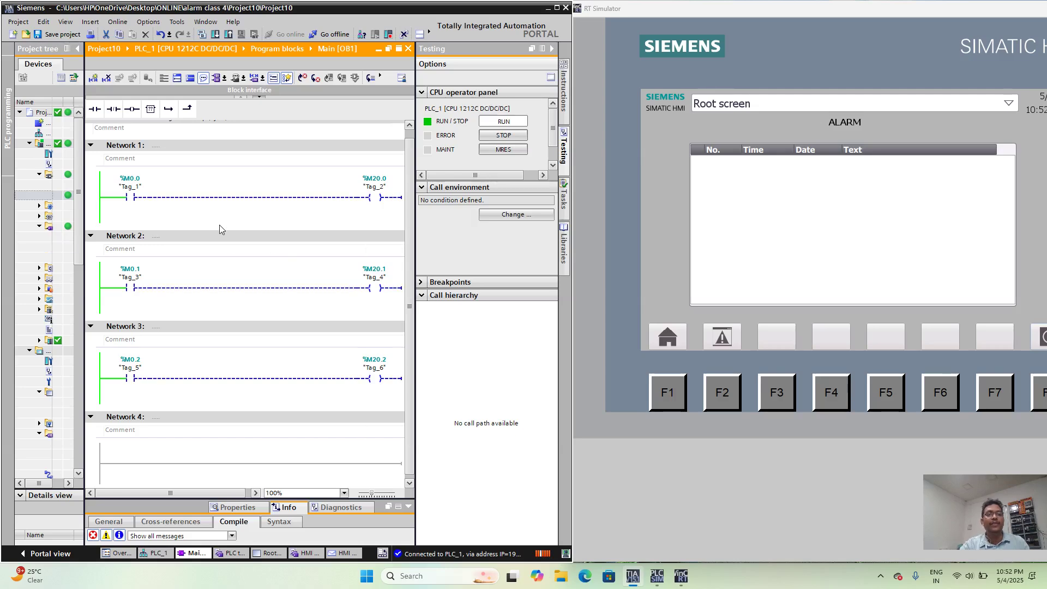
# Step: Modify the M0.0 contact (Tag_1) in Network 1 to 1 and shift the RT Simulator to show its alarm indicator
pyautogui.click(130, 197)
pyautogui.rightClick(131, 196)
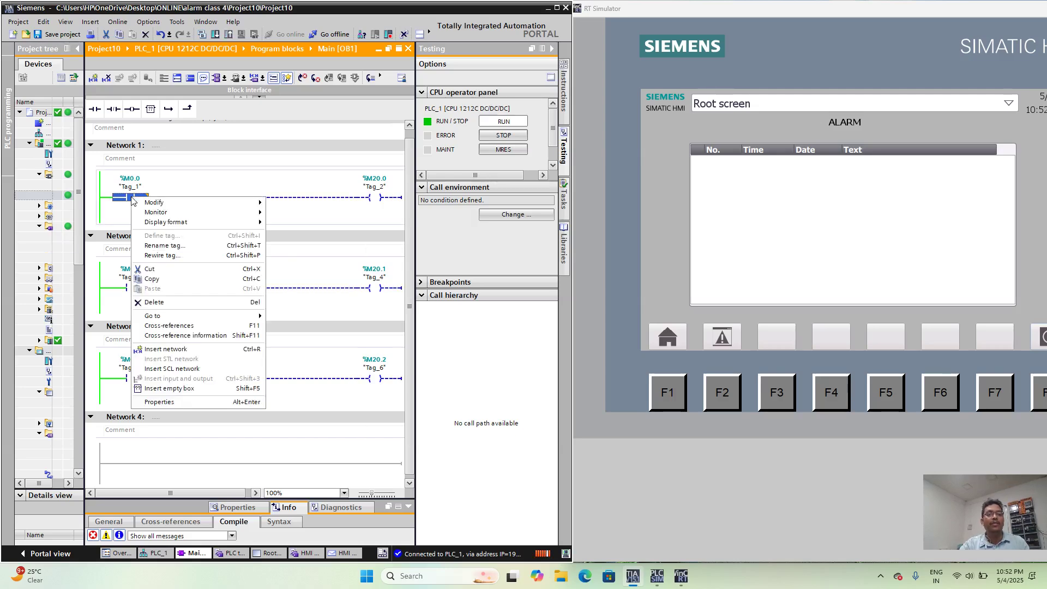
pyautogui.moveTo(162, 204)
pyautogui.click(333, 215)
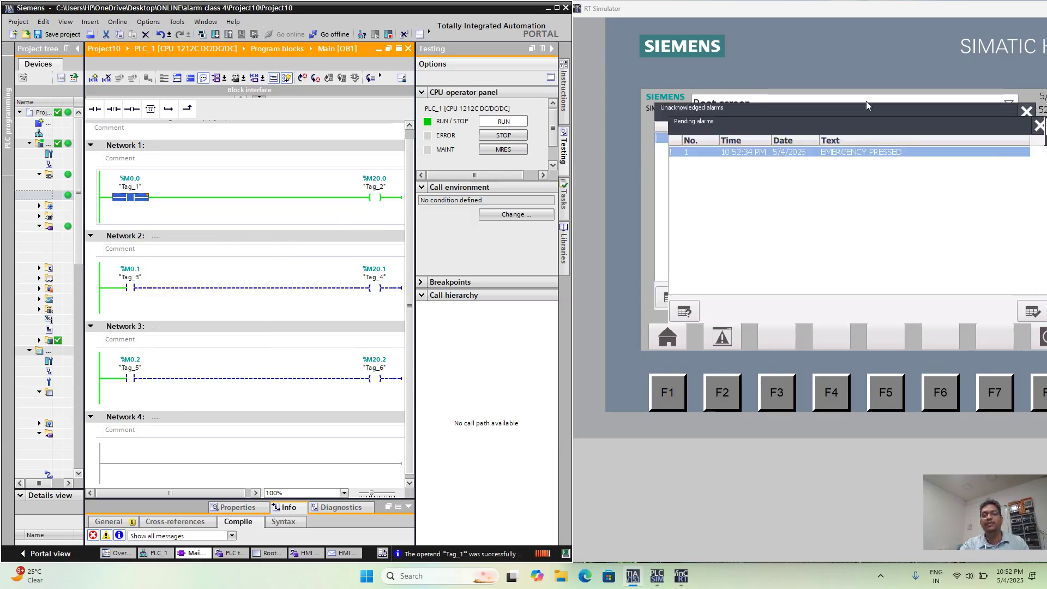
pyautogui.moveTo(783, 9); pyautogui.dragTo(748, 11)
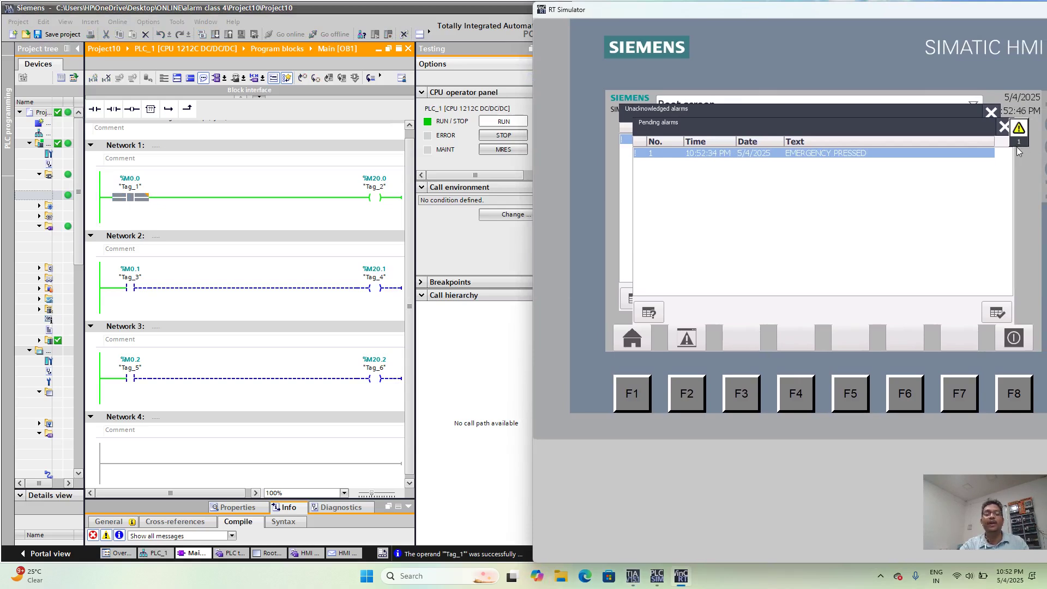
# Step: Modify the M0.1 contact (Tag_3) in Network 2 to 1 to trigger the second alarm
pyautogui.click(129, 289)
pyautogui.rightClick(129, 295)
pyautogui.moveTo(160, 298)
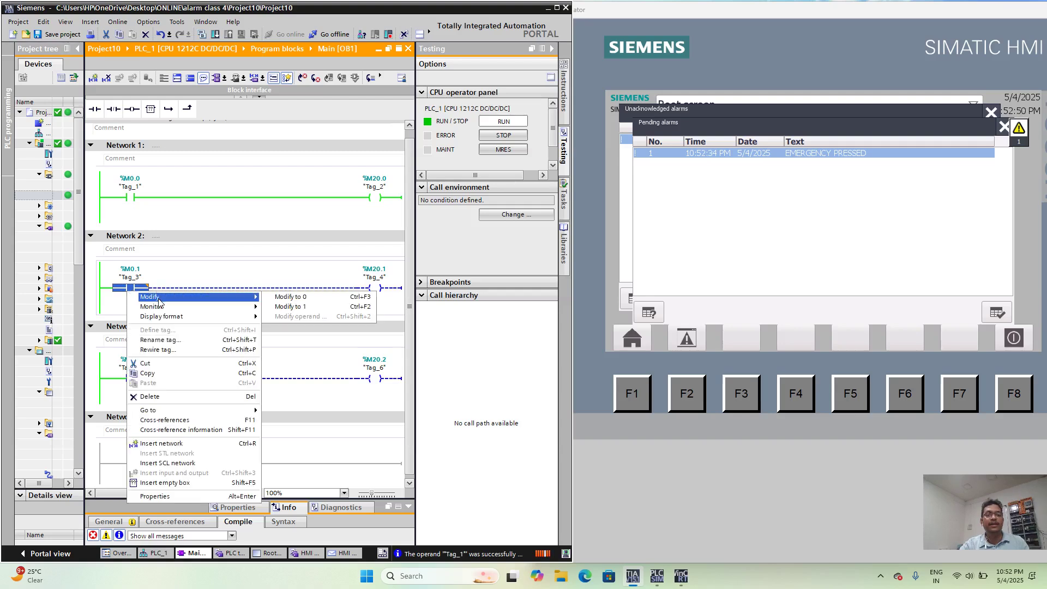
pyautogui.click(306, 307)
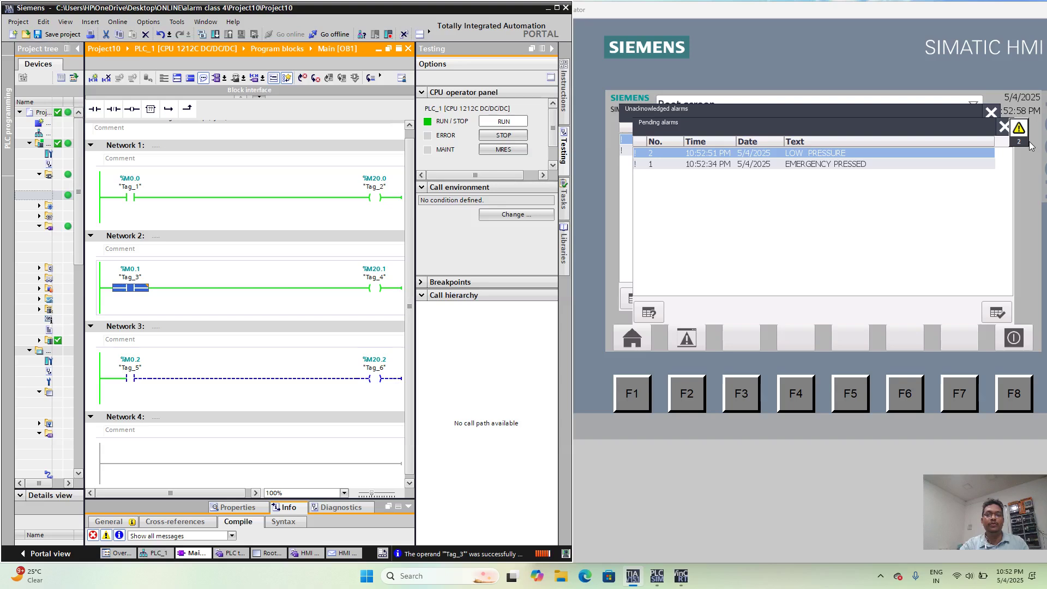
# Step: Modify the M0.2 contact (Tag_5) in Network 3 to 1 to trigger the third alarm
pyautogui.click(131, 378)
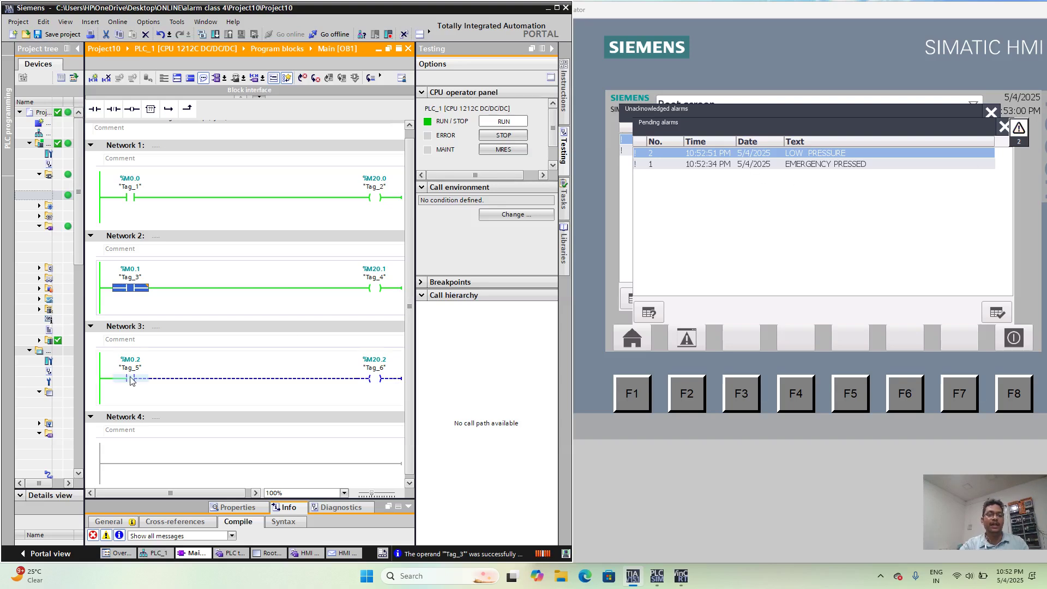
pyautogui.rightClick(131, 381)
pyautogui.moveTo(245, 170)
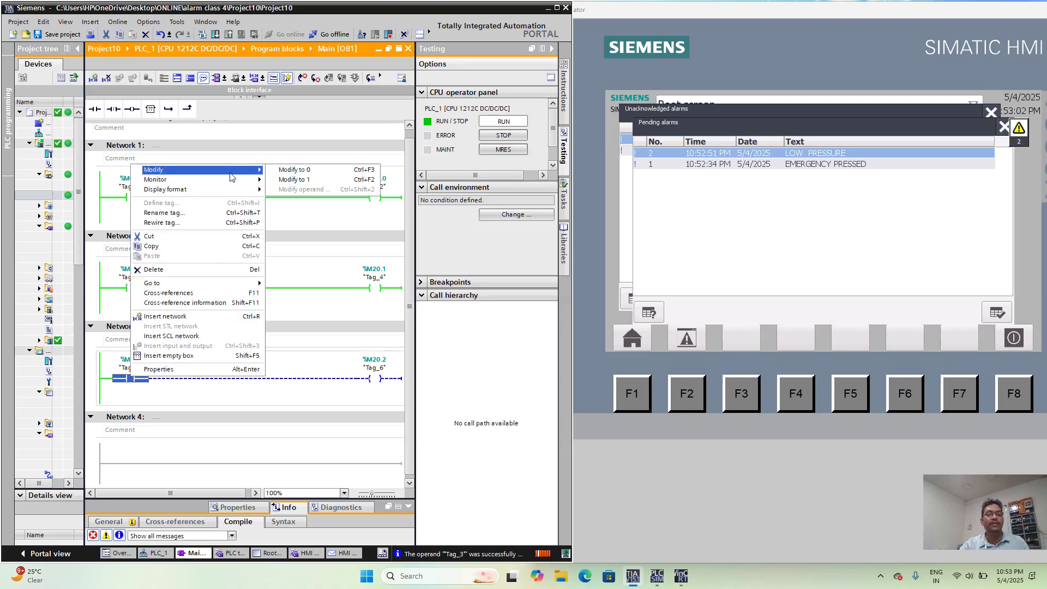
pyautogui.click(304, 180)
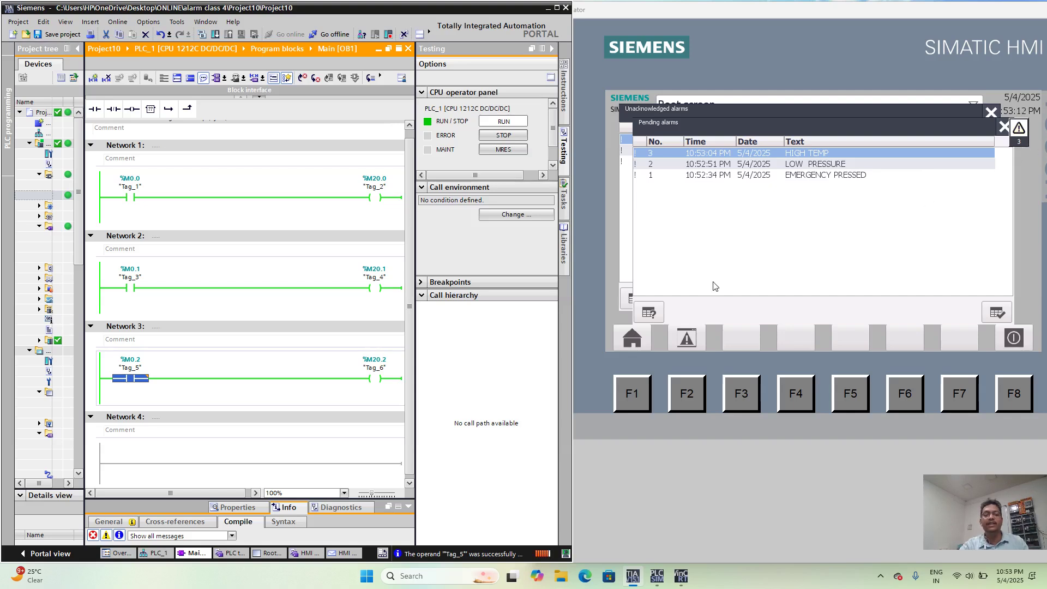
# Step: Modify the M0.2 contact (Tag_5) in Network 3 to 0 to clear its alarm
pyautogui.rightClick(125, 384)
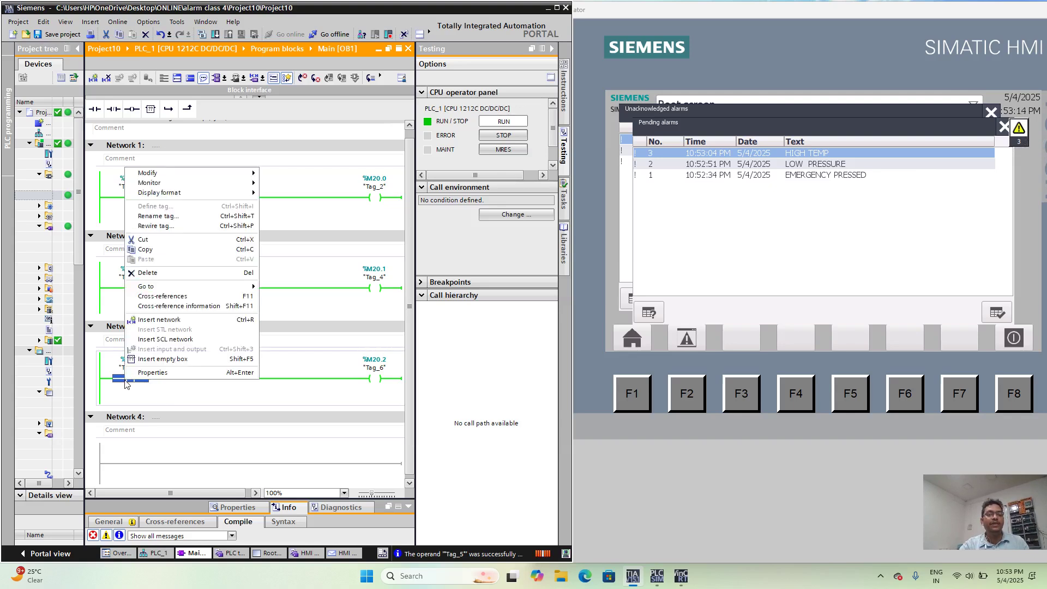
pyautogui.moveTo(218, 174)
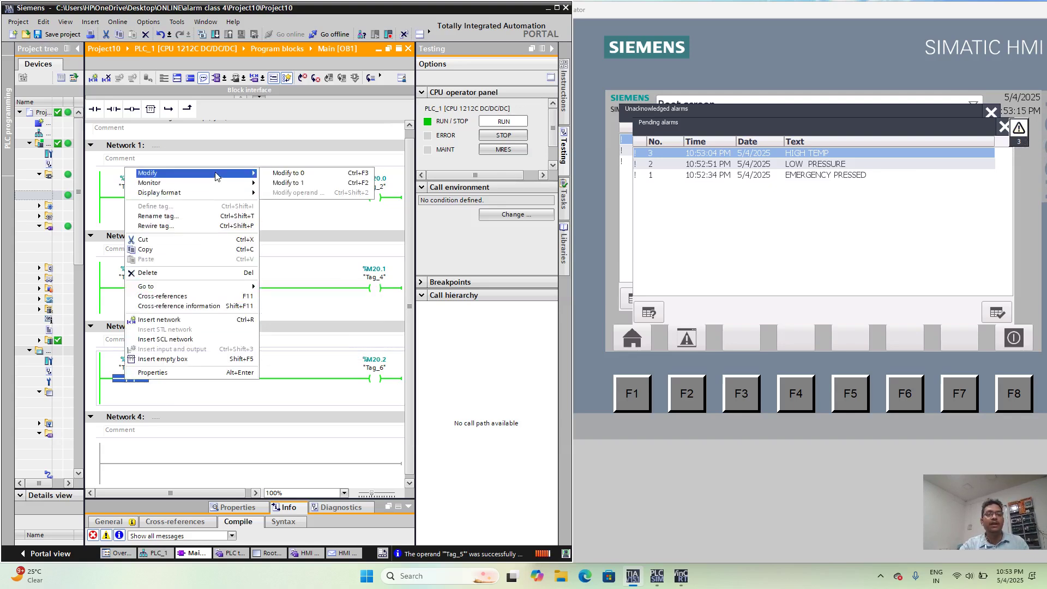
pyautogui.click(293, 174)
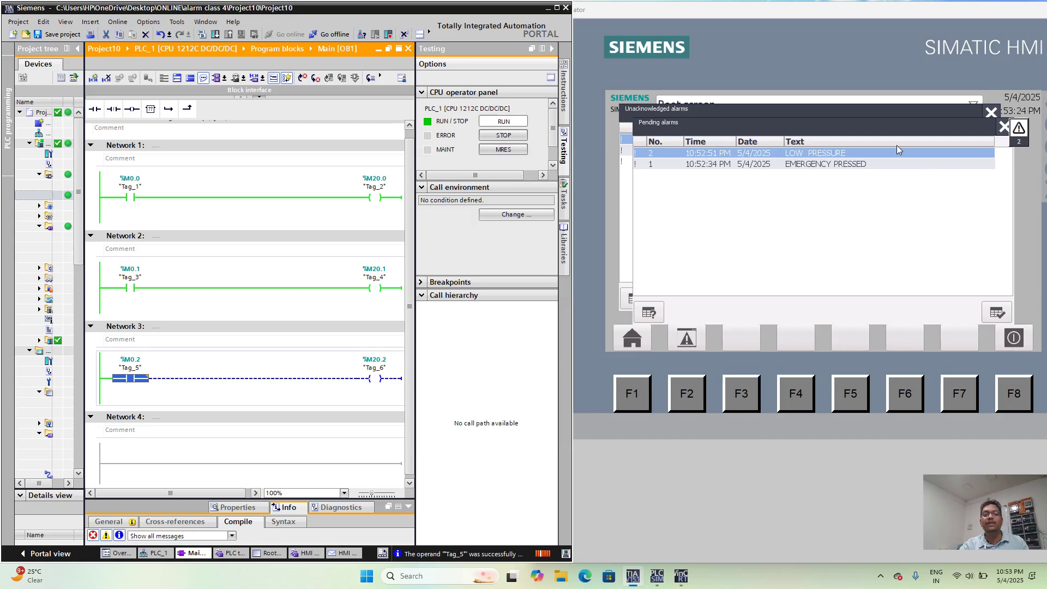
# Step: Modify the M0.1 contact (Tag_3) in Network 2 to 0 to clear the LOW PRESSURE alarm
pyautogui.rightClick(132, 294)
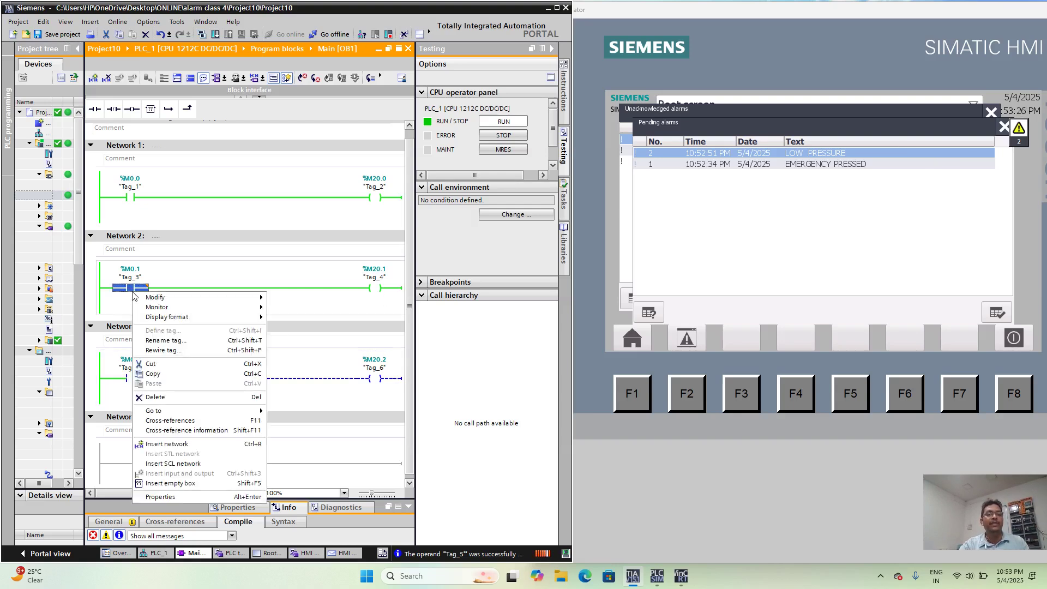
pyautogui.moveTo(246, 298)
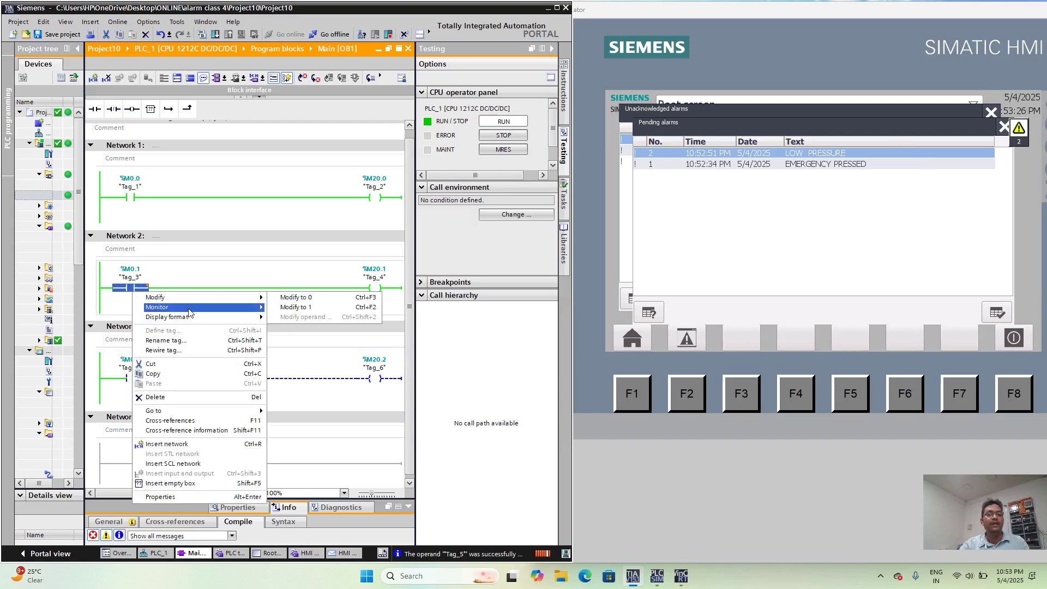
pyautogui.click(303, 299)
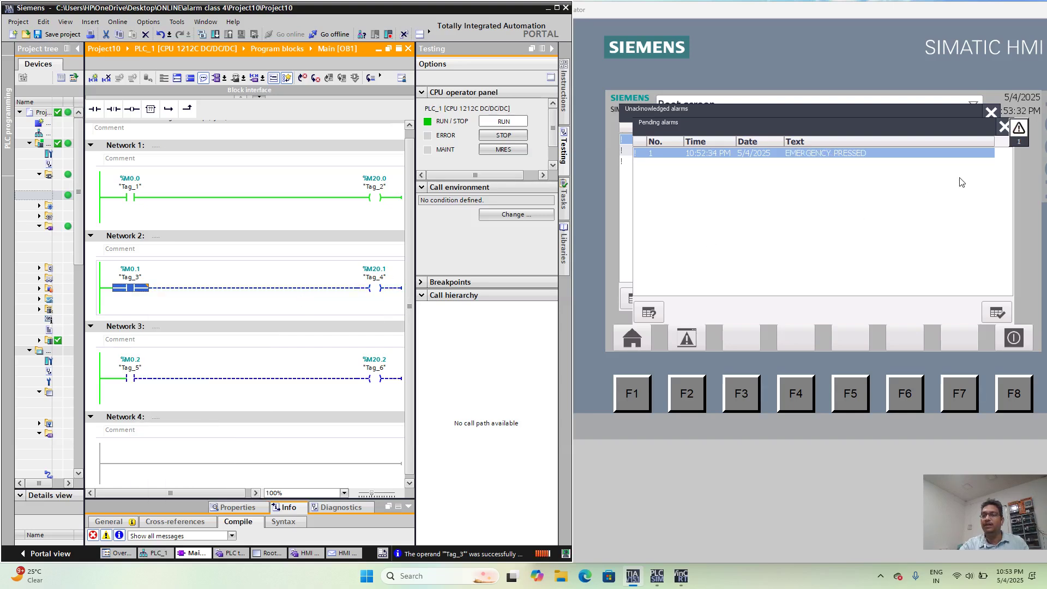
# Step: Modify the M0.0 contact (Tag_1) in Network 1 to 0 and open the Pending alarms window from the HMI alarm indicator
pyautogui.click(137, 204)
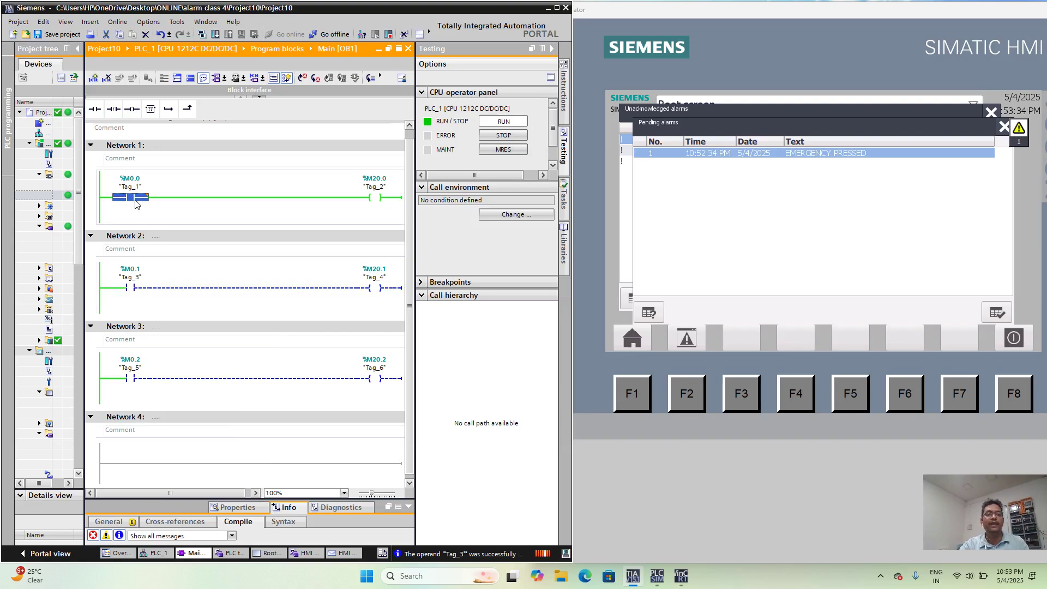
pyautogui.rightClick(136, 204)
pyautogui.moveTo(175, 206)
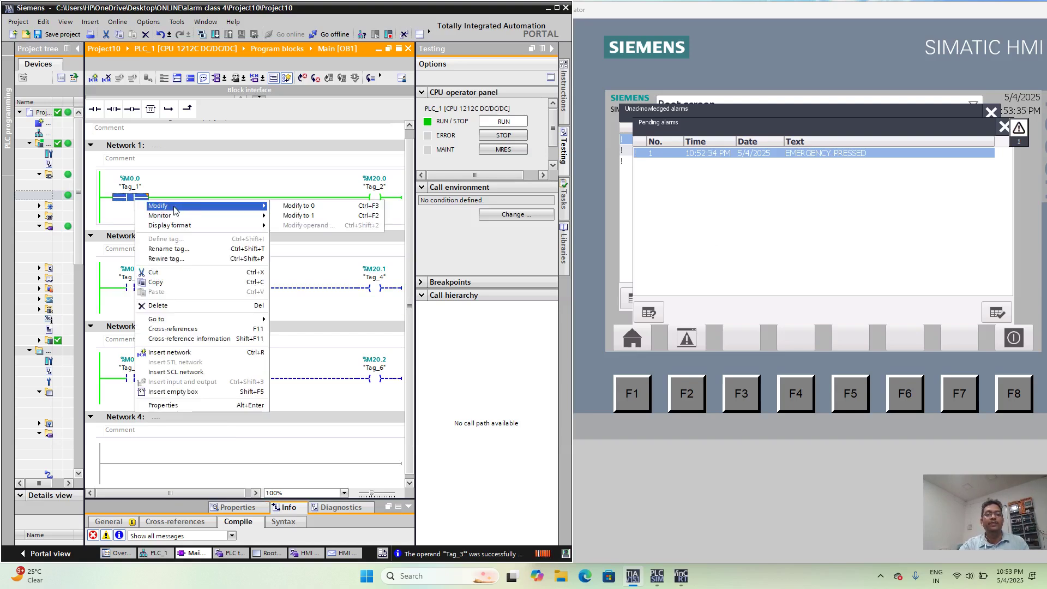
pyautogui.click(293, 206)
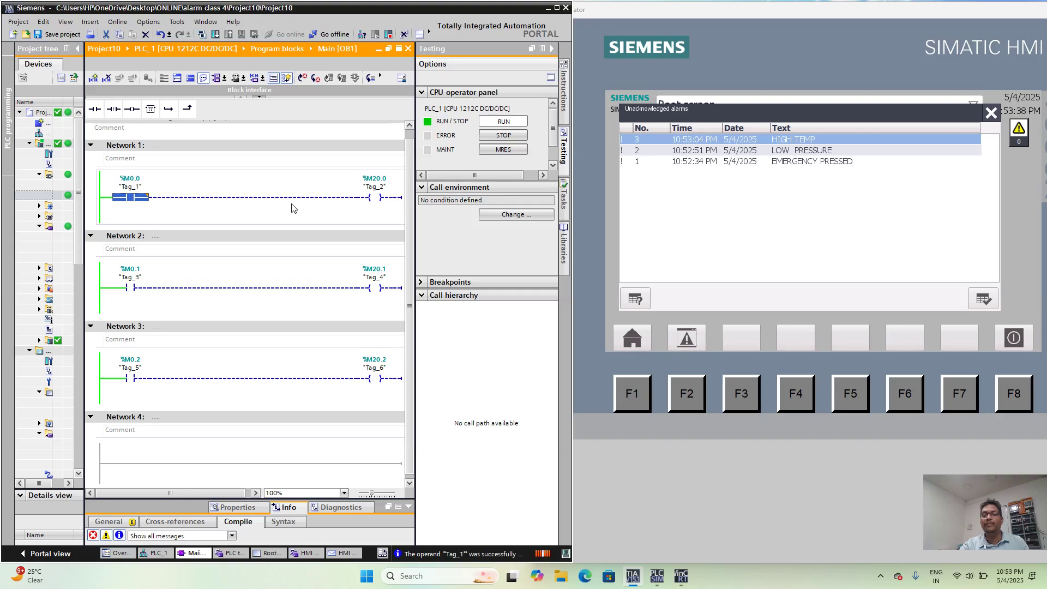
pyautogui.click(1023, 143)
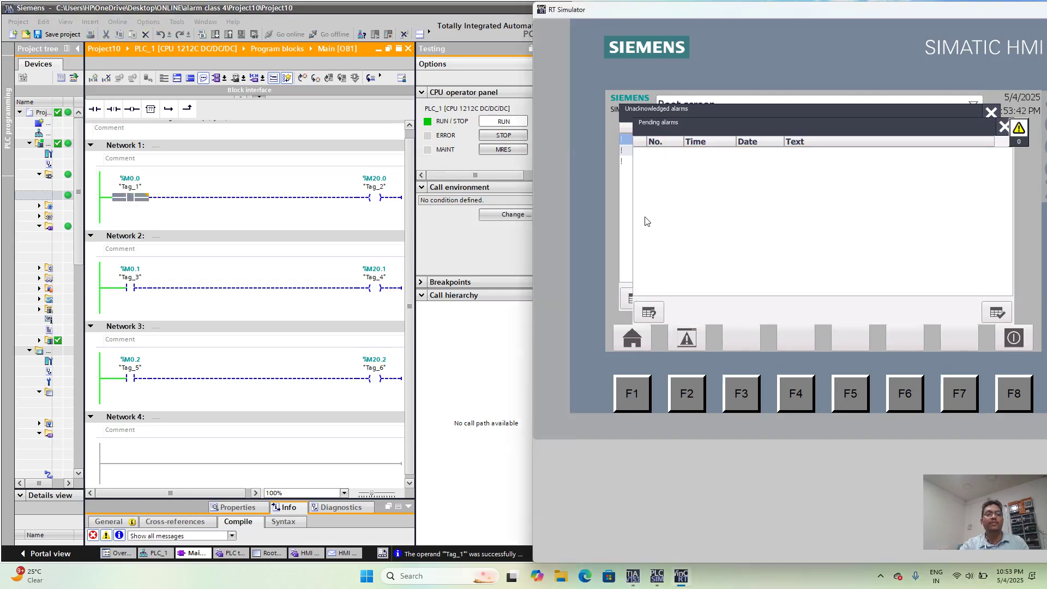
# Step: Modify the M0.0 contact (Tag_1) in Network 1 to 1 to trigger the EMERGENCY PRESSED alarm again
pyautogui.rightClick(131, 200)
pyautogui.moveTo(163, 205)
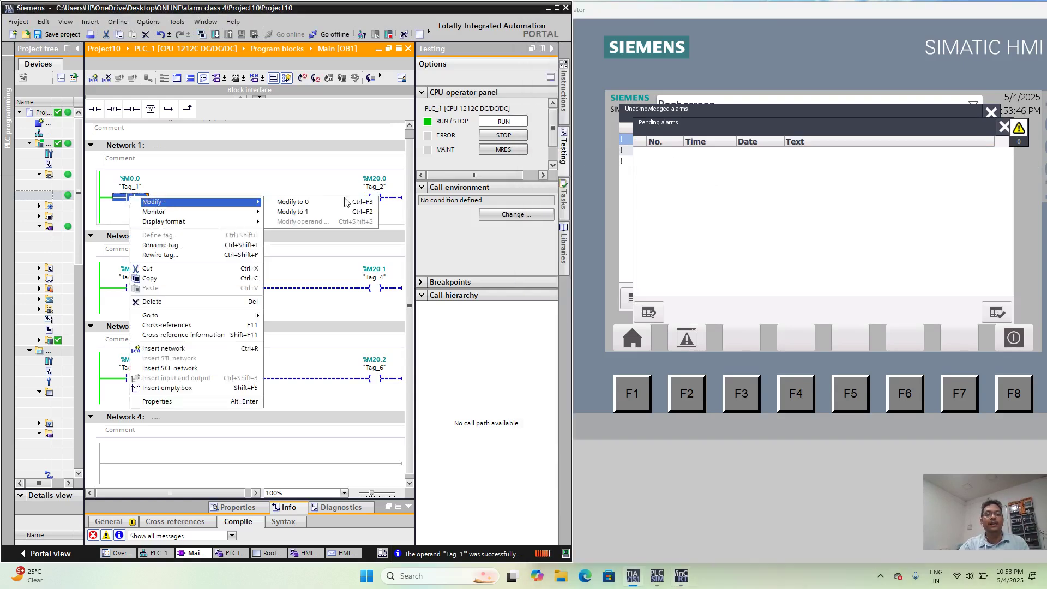
pyautogui.click(331, 213)
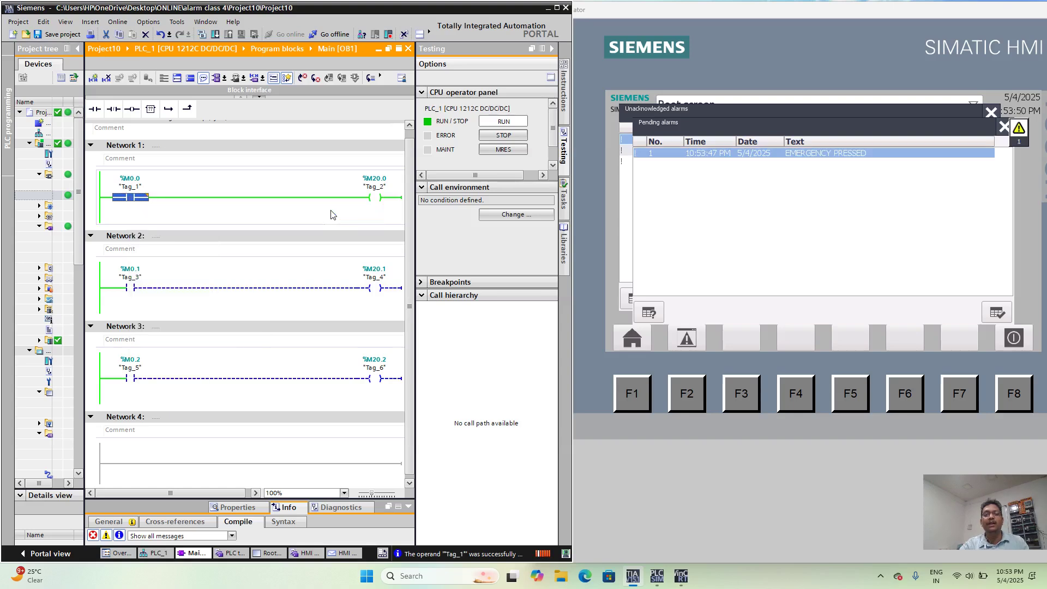
# Step: Modify the M0.1 contact (Tag_3) in Network 2 to 1 to trigger the LOW PRESSURE alarm
pyautogui.rightClick(135, 287)
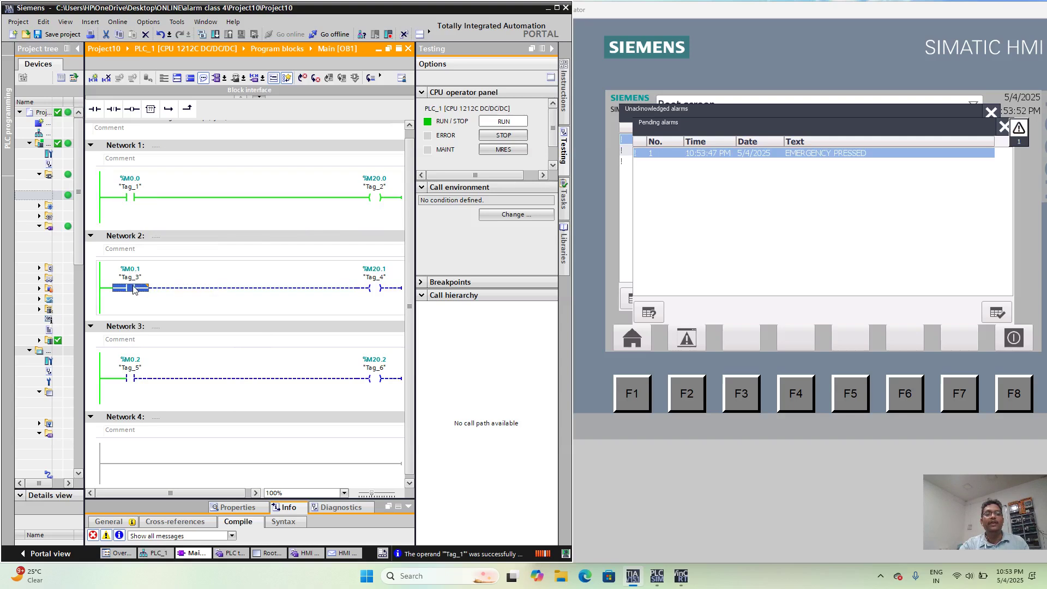
pyautogui.moveTo(181, 295)
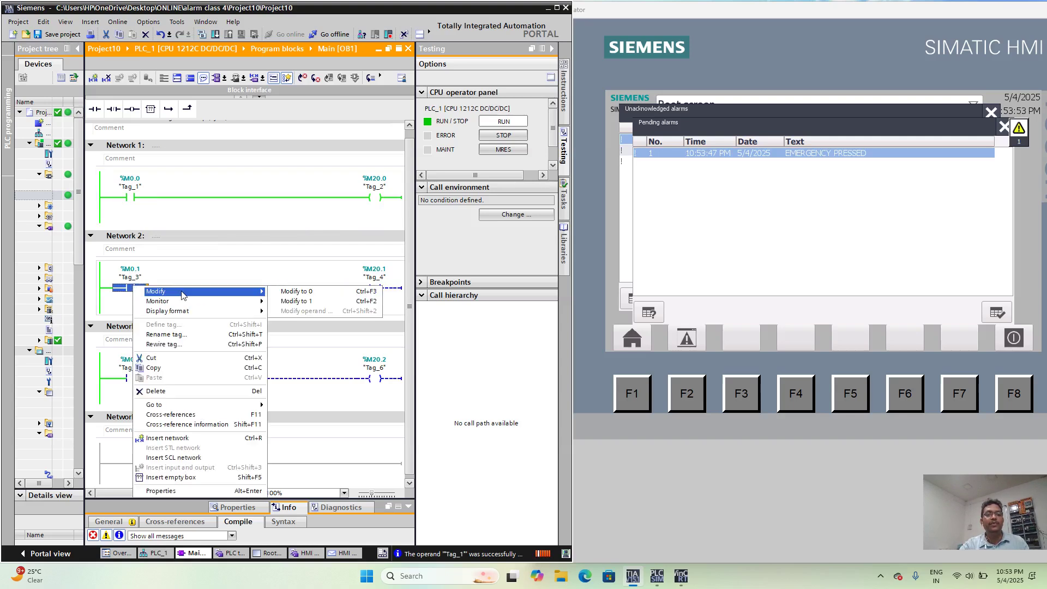
pyautogui.click(309, 301)
# Step: Modify the M0.2 contact (Tag_5) in Network 3 to 1 to trigger the HIGH TEMP alarm
pyautogui.click(131, 378)
pyautogui.rightClick(133, 378)
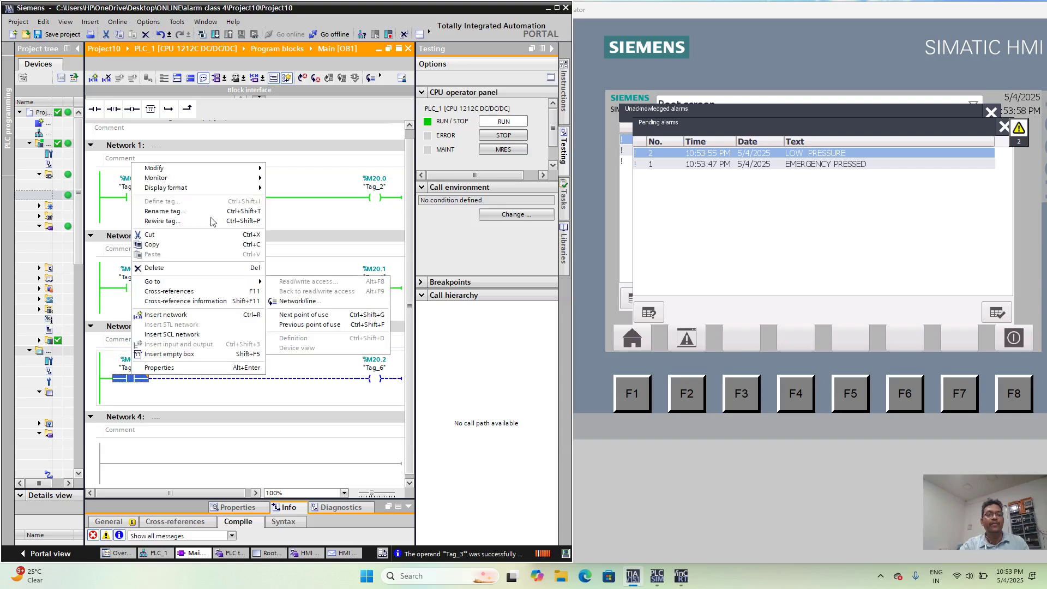
pyautogui.moveTo(221, 174)
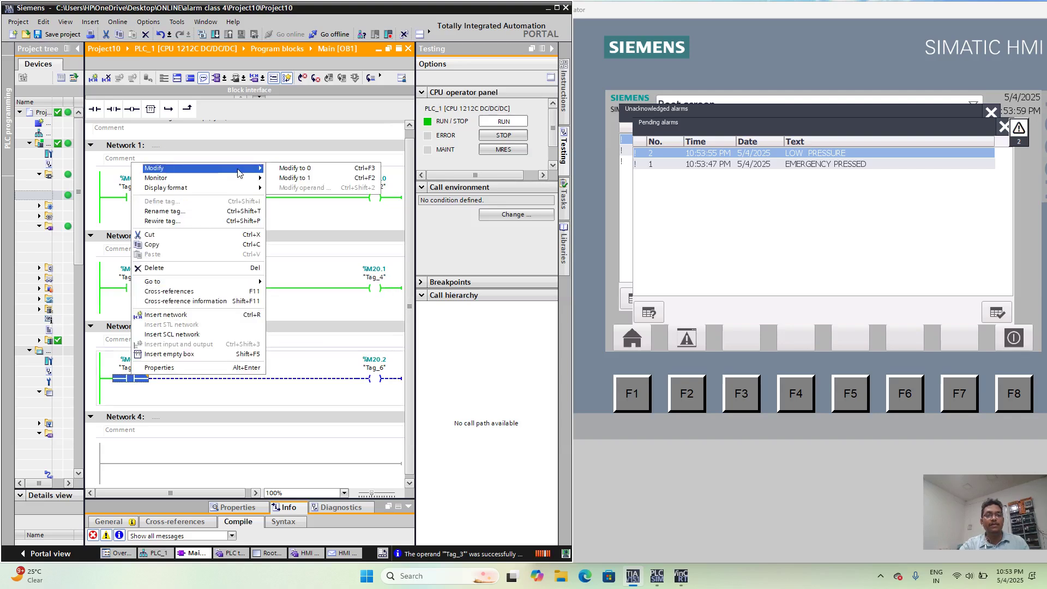
pyautogui.click(305, 179)
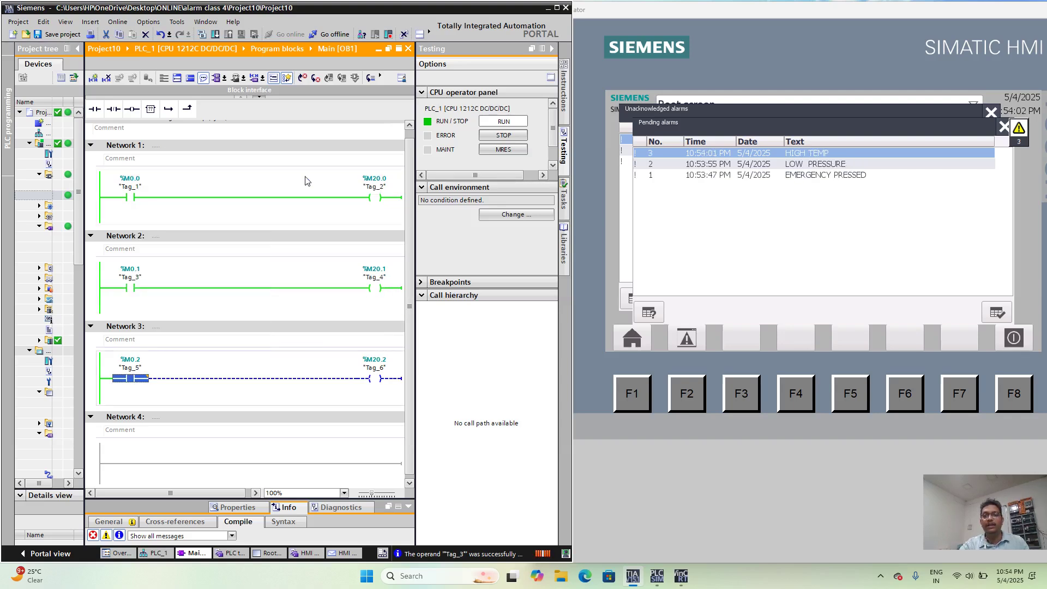
# Step: Modify the M0.2 contact (Tag_5) in Network 3 to 0 to clear the HIGH TEMP alarm
pyautogui.rightClick(130, 382)
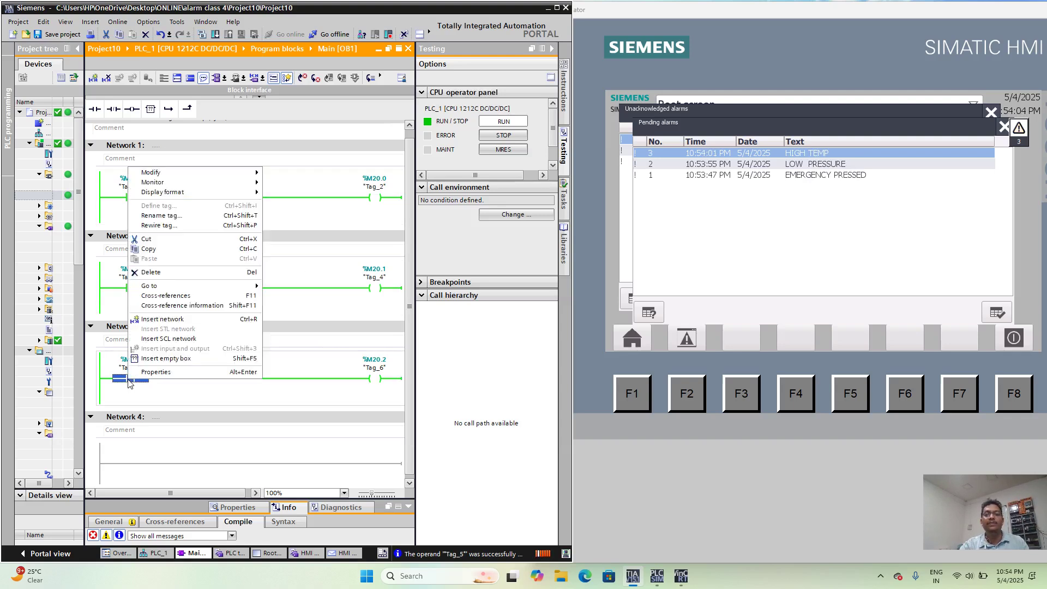
pyautogui.moveTo(228, 183)
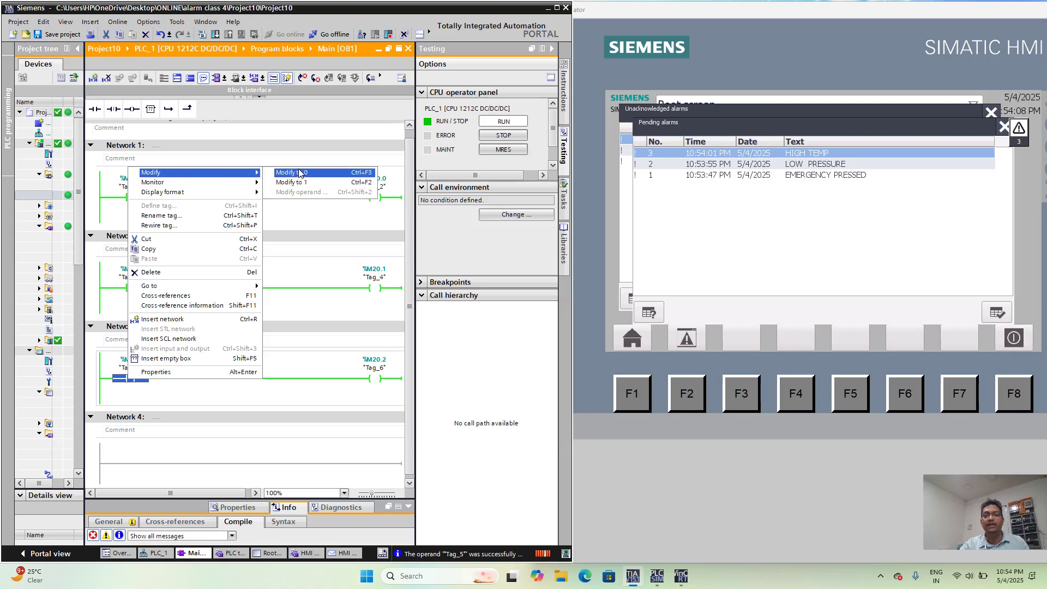
pyautogui.click(300, 173)
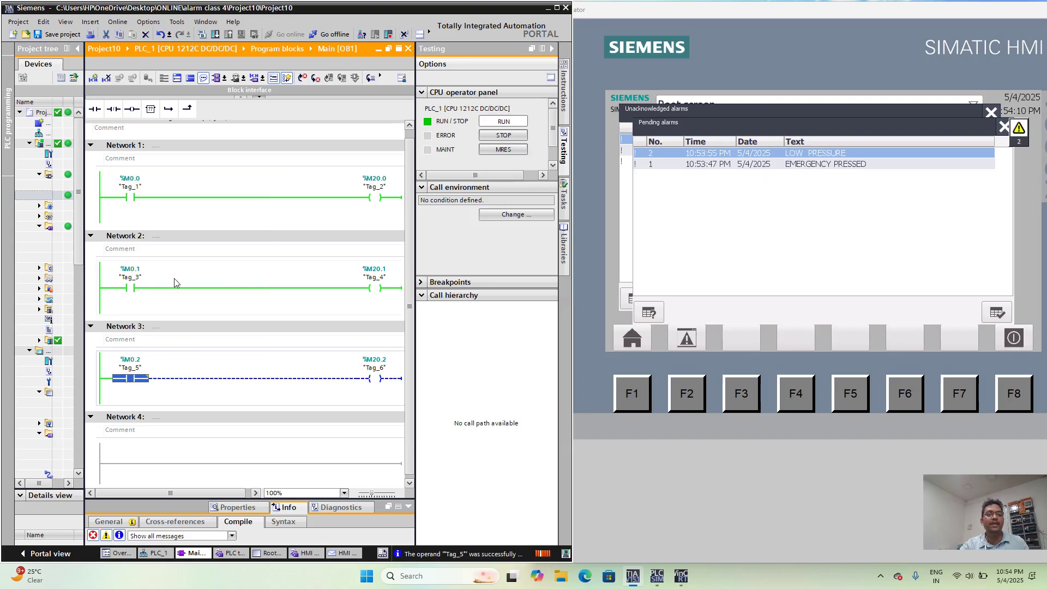
# Step: Modify the M0.1 contact (Tag_3) in Network 2 to 0 to clear its pending alarm
pyautogui.rightClick(131, 288)
pyautogui.moveTo(164, 290)
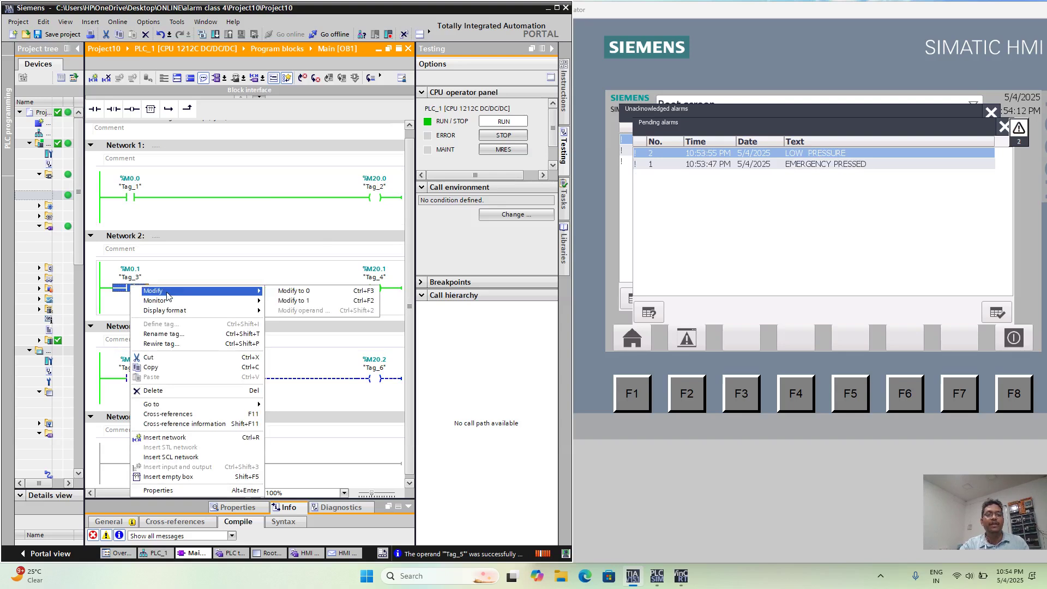
pyautogui.click(284, 292)
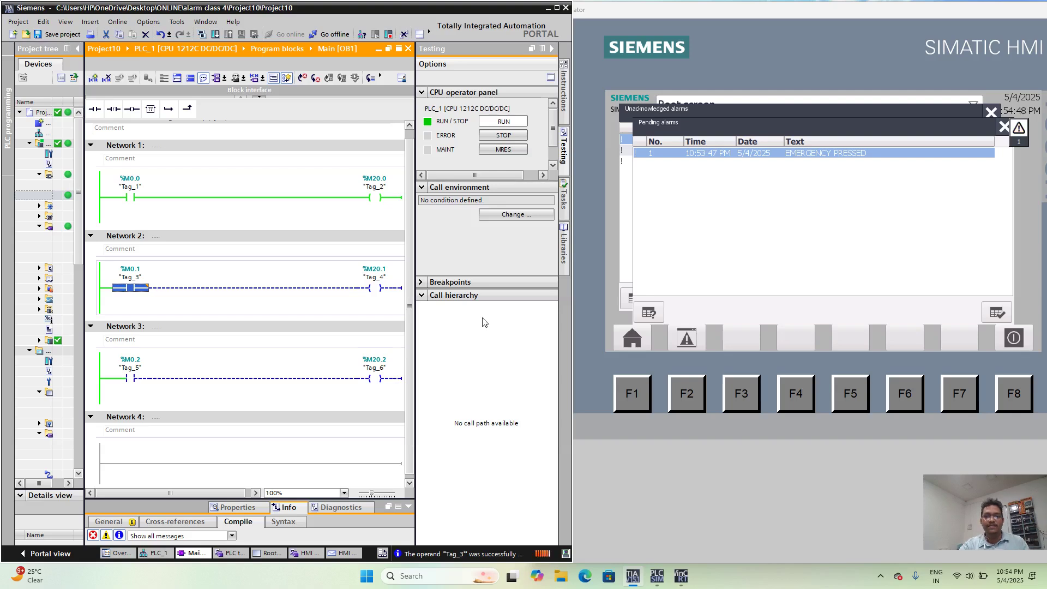
pyautogui.click(881, 576)
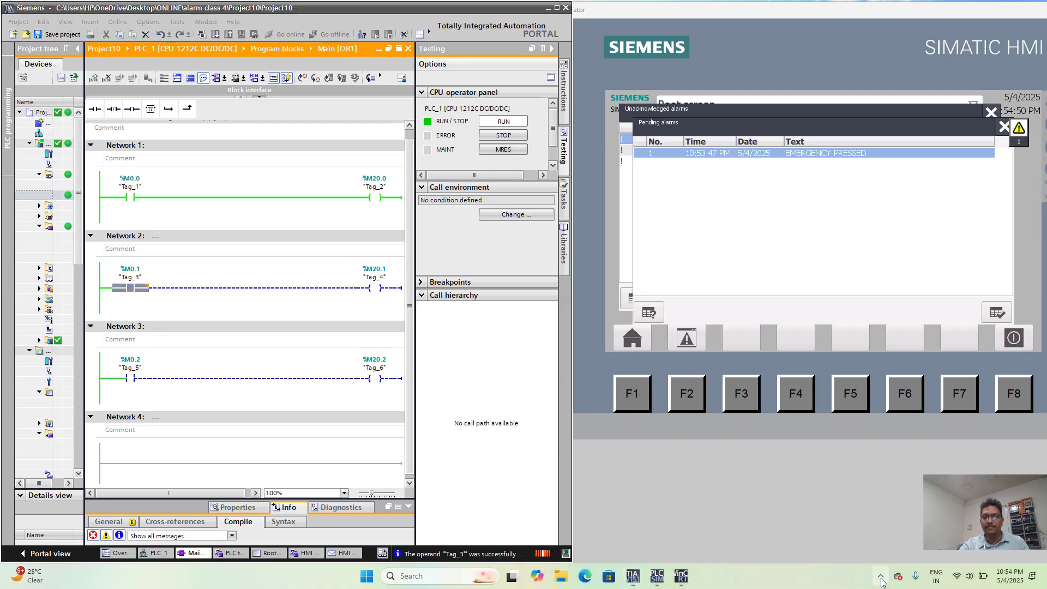